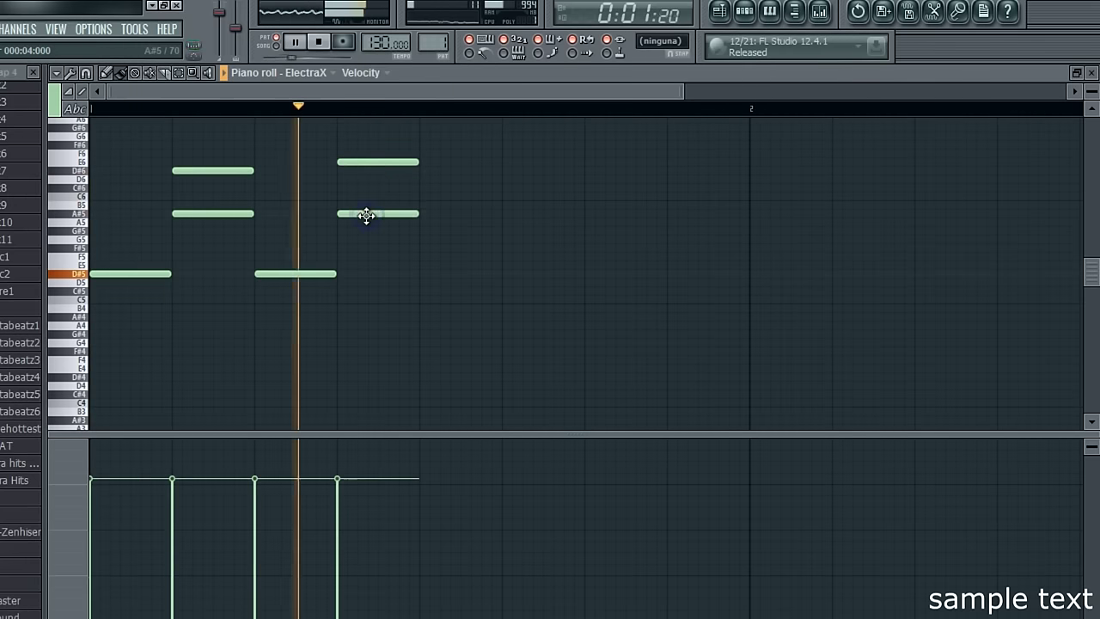
Move the fourth chord's upper note to D#6 and its lower note to B5
{"action": "left_click_drag", "start_coordinate": [364, 162], "coordinate": [364, 170]}
{"action": "left_click_drag", "start_coordinate": [365, 214], "coordinate": [366, 204]}
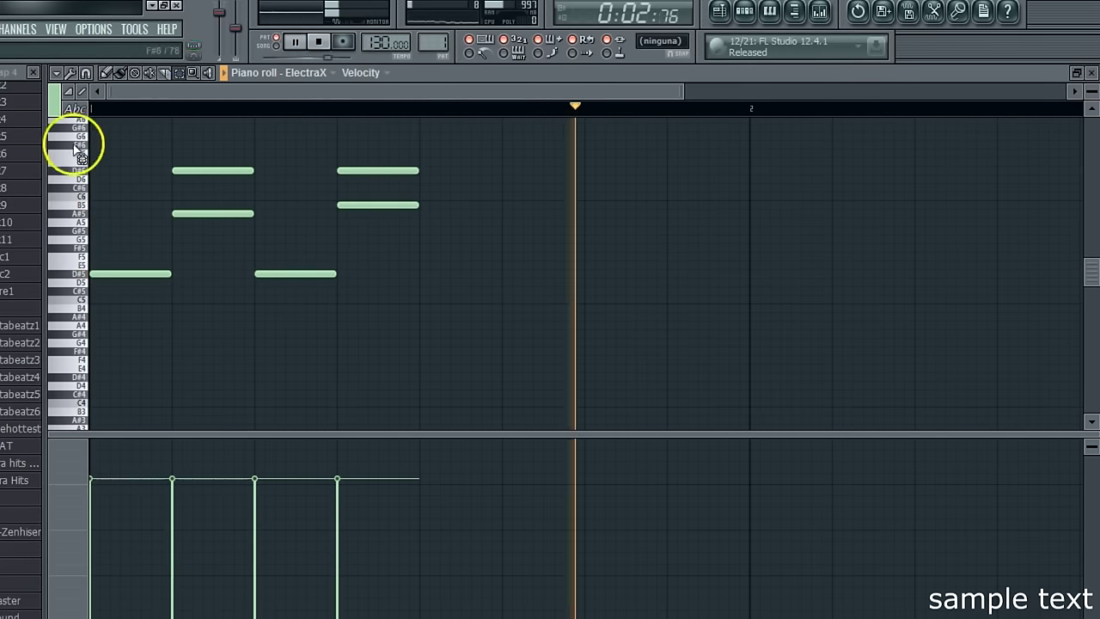
Transpose all melody notes down to an A#4 root and set the fourth chord to F5 and B5
{"action": "key", "text": "ctrl+a"}
{"action": "key", "text": "space"}
{"action": "left_click_drag", "start_coordinate": [124, 275], "coordinate": [116, 325]}
{"action": "left_click", "coordinate": [194, 250]}
{"action": "key", "text": "space"}
{"action": "left_click_drag", "start_coordinate": [366, 246], "coordinate": [367, 261]}
{"action": "left_click_drag", "start_coordinate": [371, 212], "coordinate": [370, 203]}
Add an A#4 note right after the fourth chord, followed by an F5 note
{"action": "left_click", "coordinate": [424, 308]}
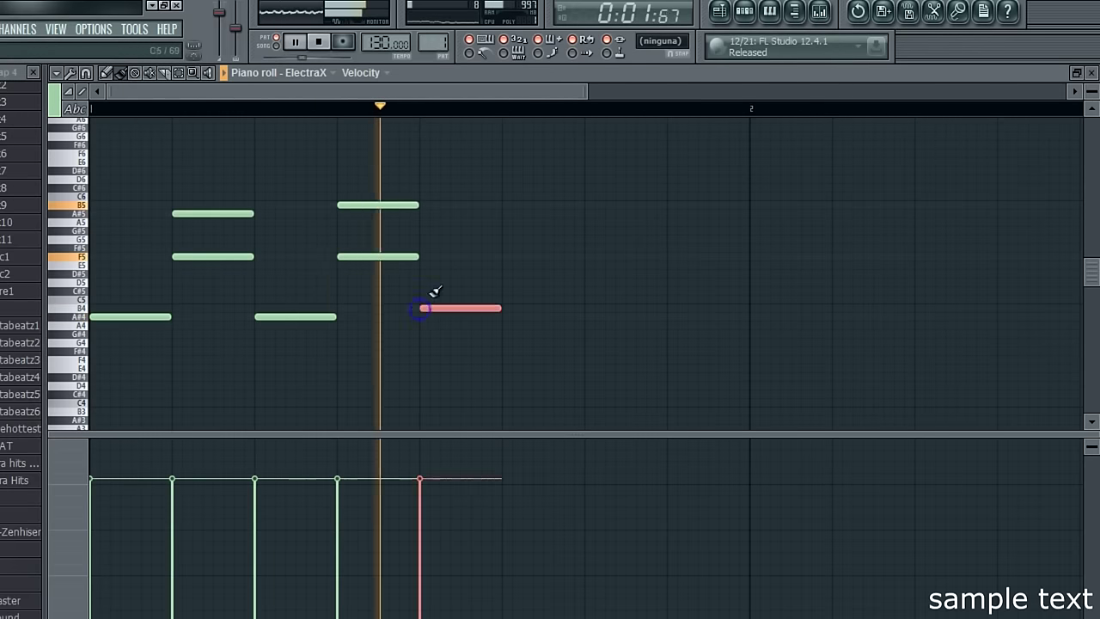
{"action": "left_click_drag", "start_coordinate": [430, 308], "coordinate": [431, 317]}
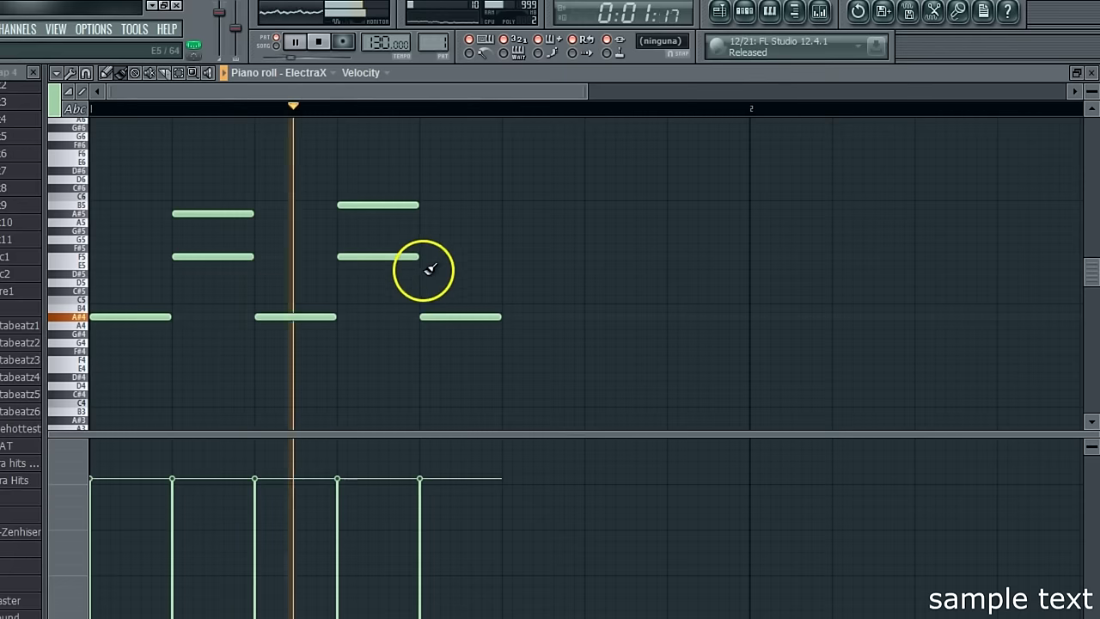
{"action": "left_click", "coordinate": [502, 265]}
{"action": "key", "text": "space"}
{"action": "key", "text": "space"}
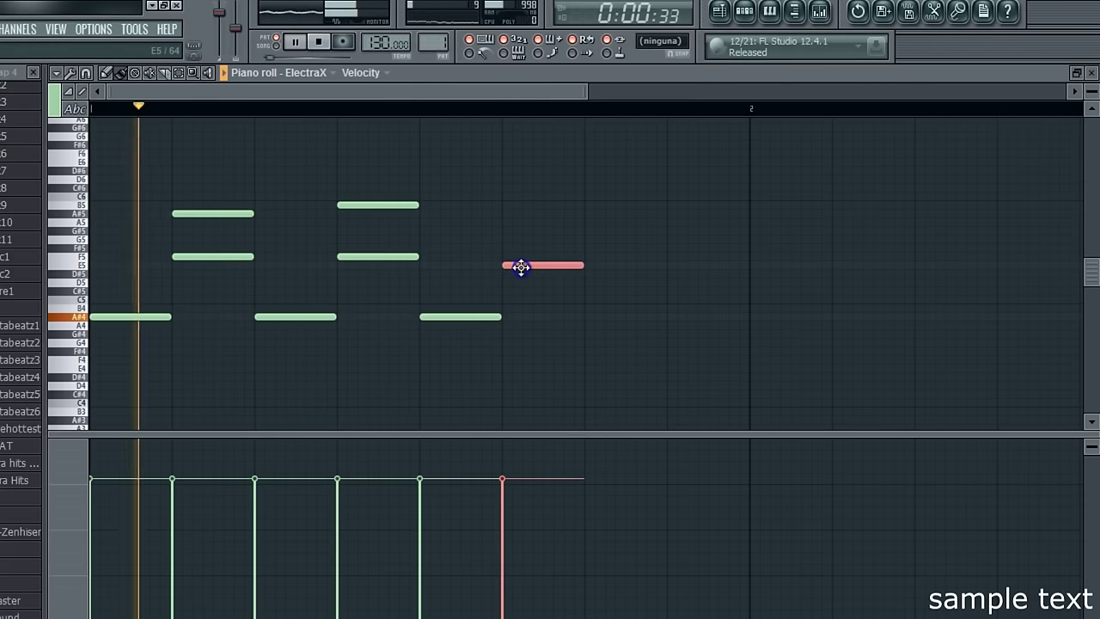
{"action": "left_click_drag", "start_coordinate": [517, 267], "coordinate": [543, 256]}
Complete the bar with an A#4 note in the seventh position and an F5 note in the eighth
{"action": "left_click", "coordinate": [593, 315]}
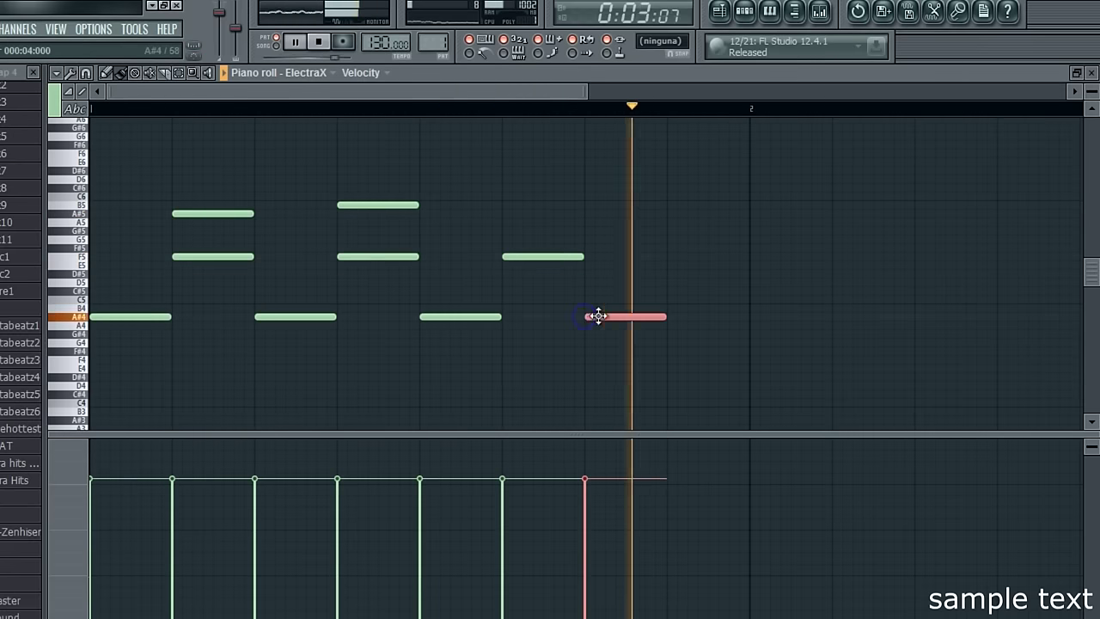
{"action": "left_click", "coordinate": [675, 256]}
{"action": "left_click_drag", "start_coordinate": [673, 256], "coordinate": [687, 247]}
{"action": "right_click", "coordinate": [641, 226]}
{"action": "left_click_drag", "start_coordinate": [687, 249], "coordinate": [687, 256]}
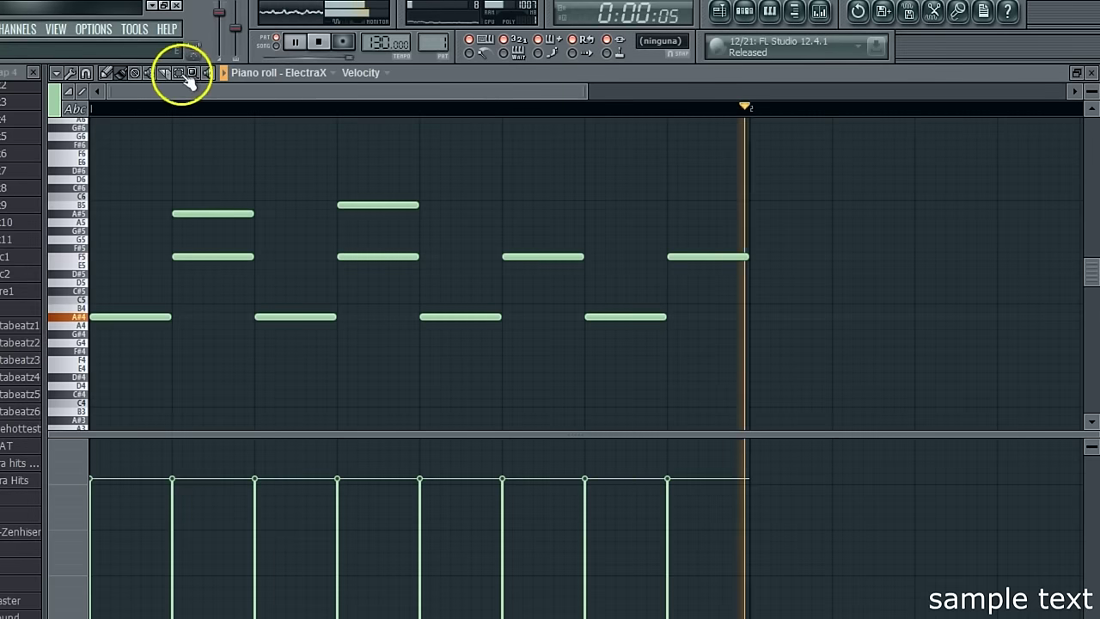
Transpose the whole melody up to a D#5 root and close the piano roll
{"action": "key", "text": "ctrl+a"}
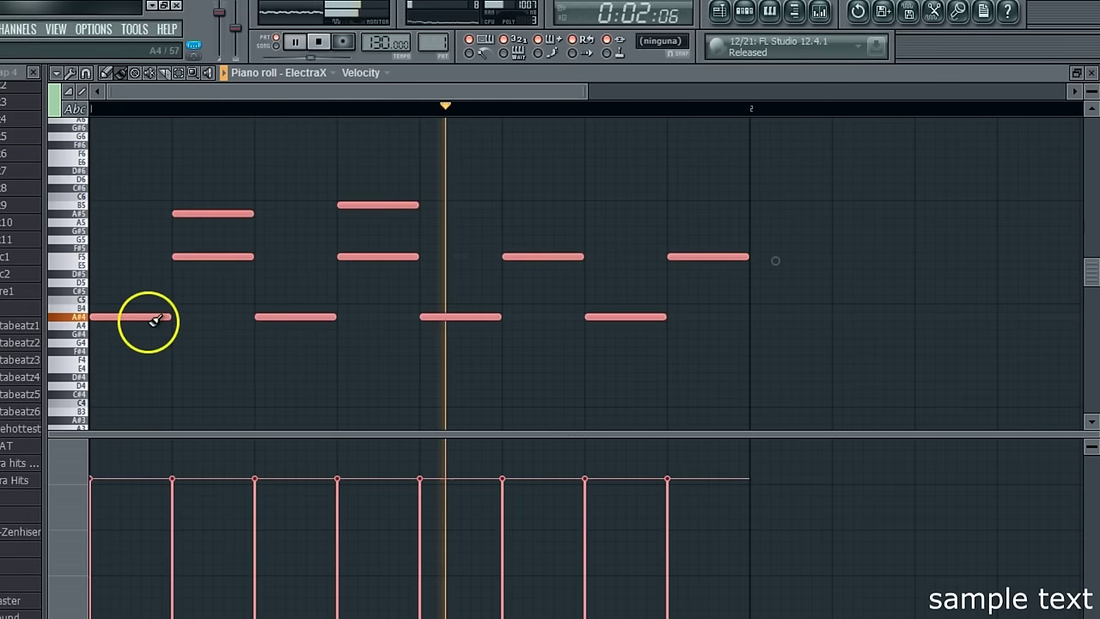
{"action": "left_click_drag", "start_coordinate": [147, 317], "coordinate": [142, 271]}
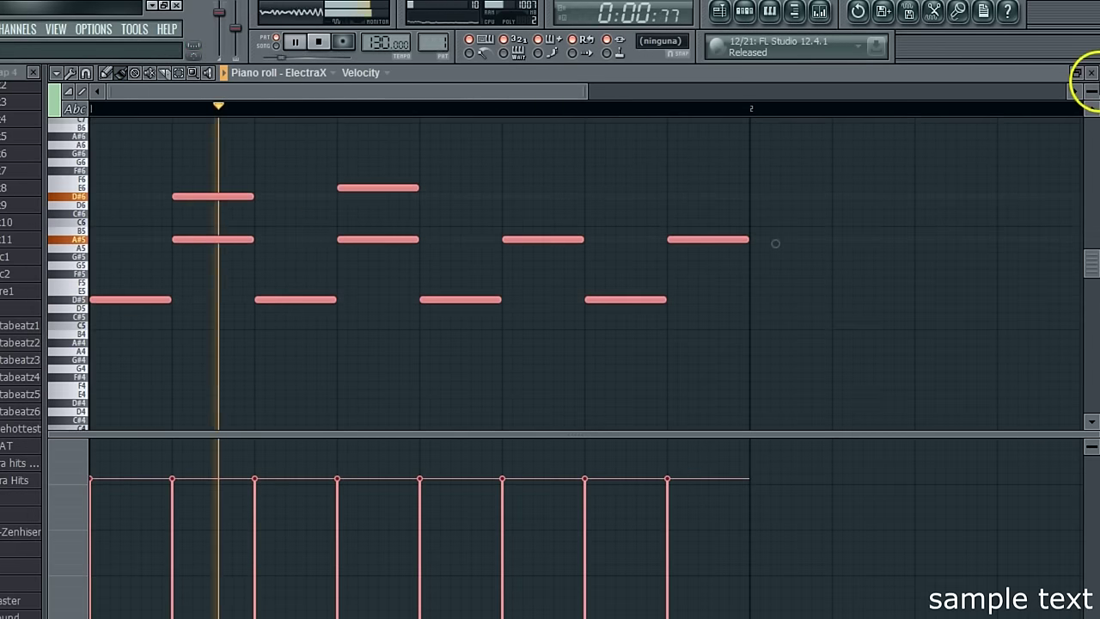
{"action": "left_click", "coordinate": [1090, 73]}
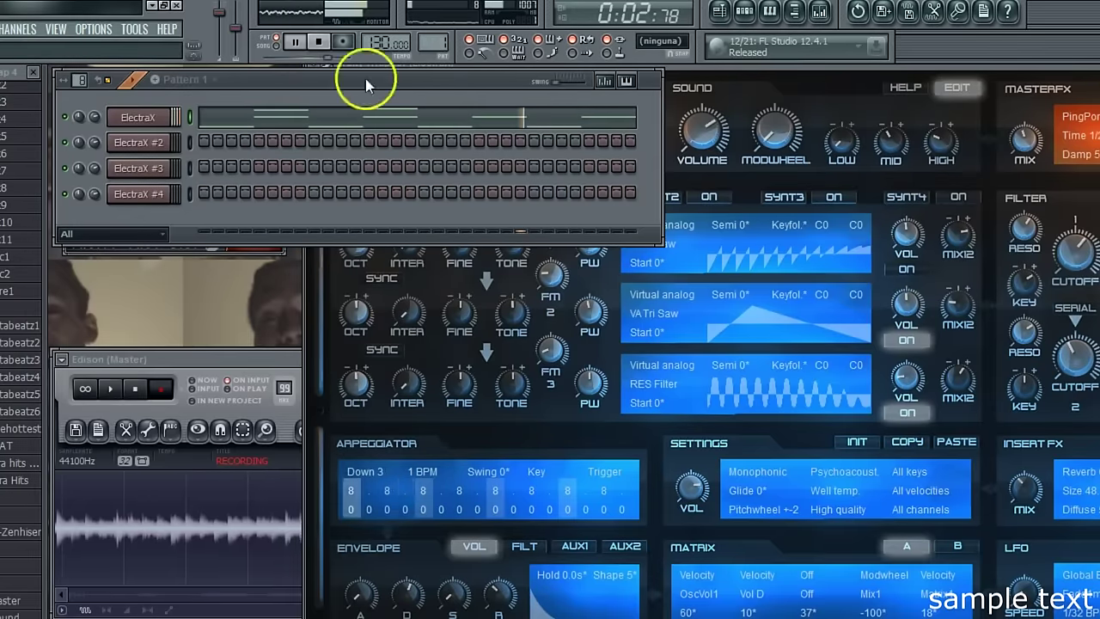
{"action": "left_click", "coordinate": [140, 142]}
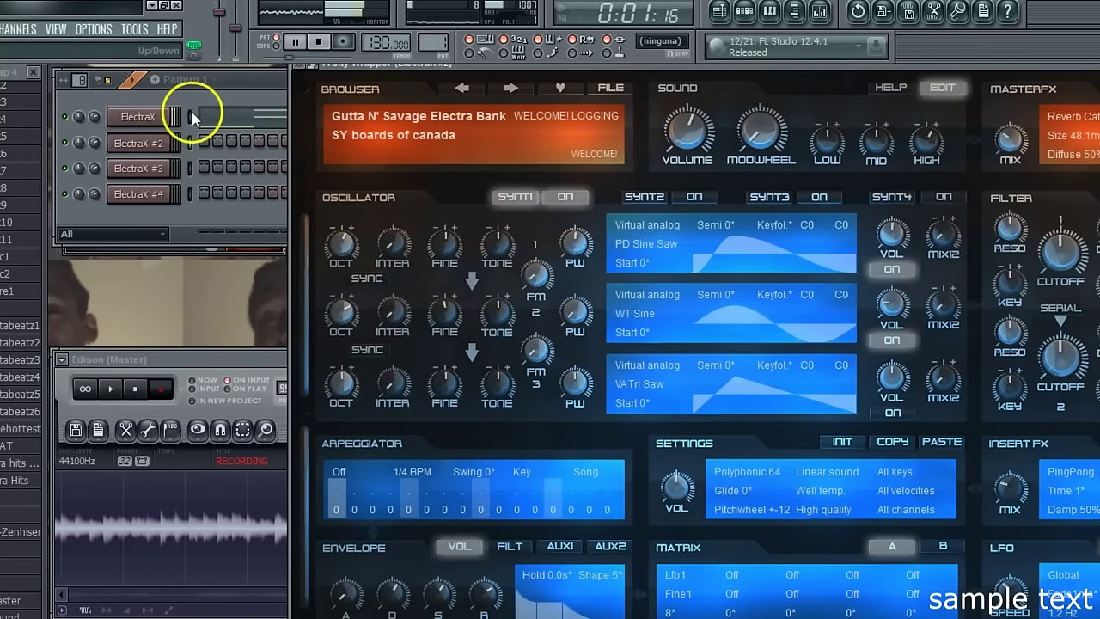
{"action": "right_click", "coordinate": [160, 147]}
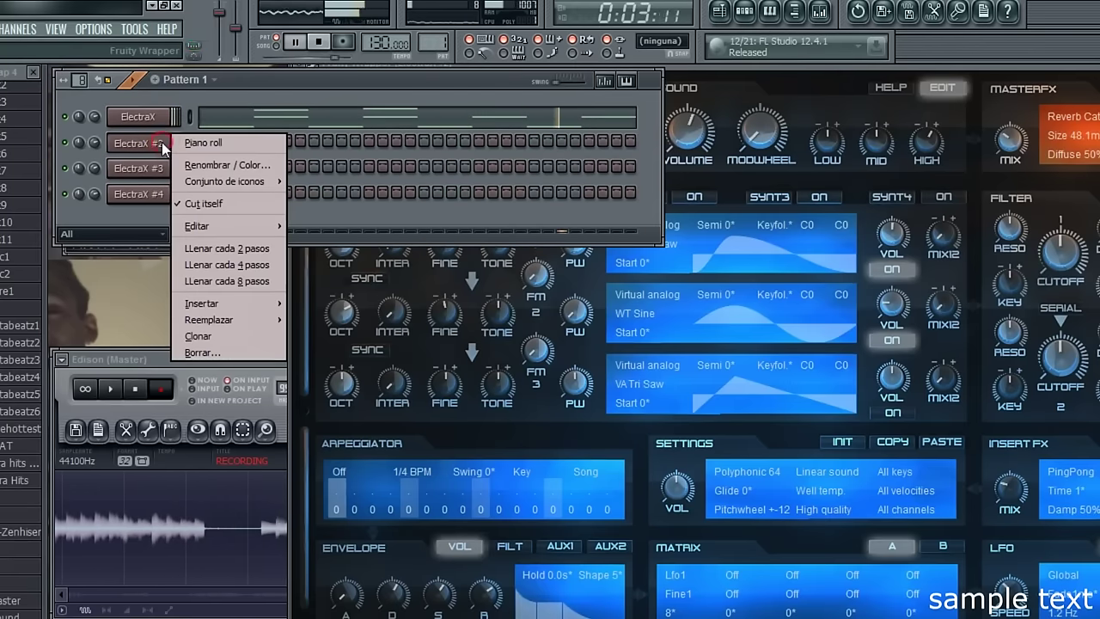
{"action": "left_click", "coordinate": [170, 116]}
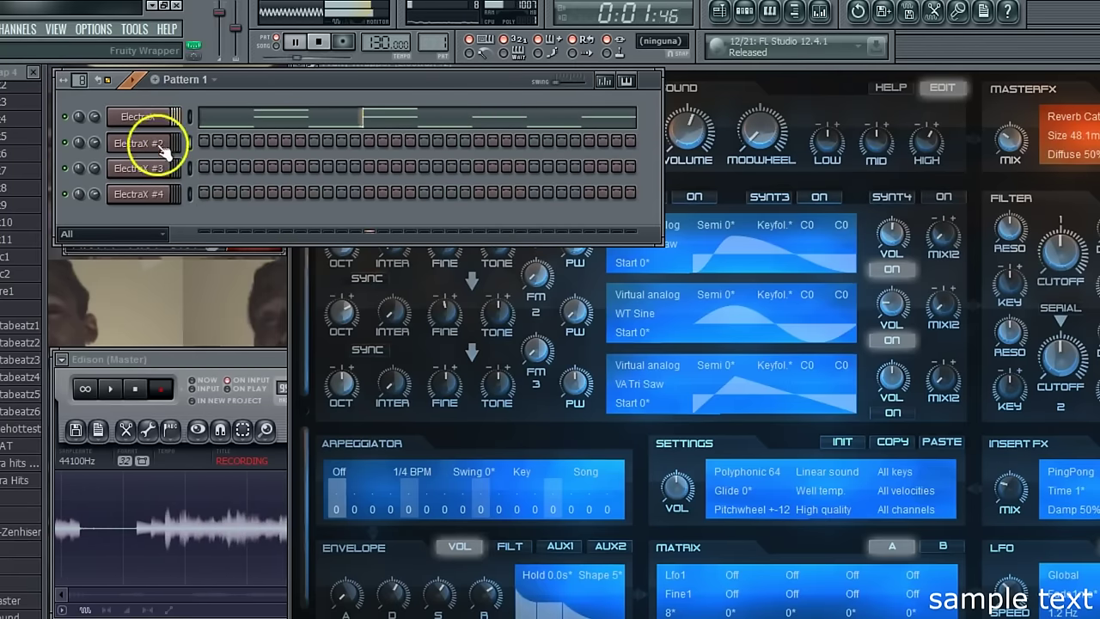
{"action": "right_click", "coordinate": [65, 115]}
{"action": "left_click", "coordinate": [85, 102]}
Load the BA big bass patch into the ElectraX #2 channel
{"action": "left_click", "coordinate": [133, 145]}
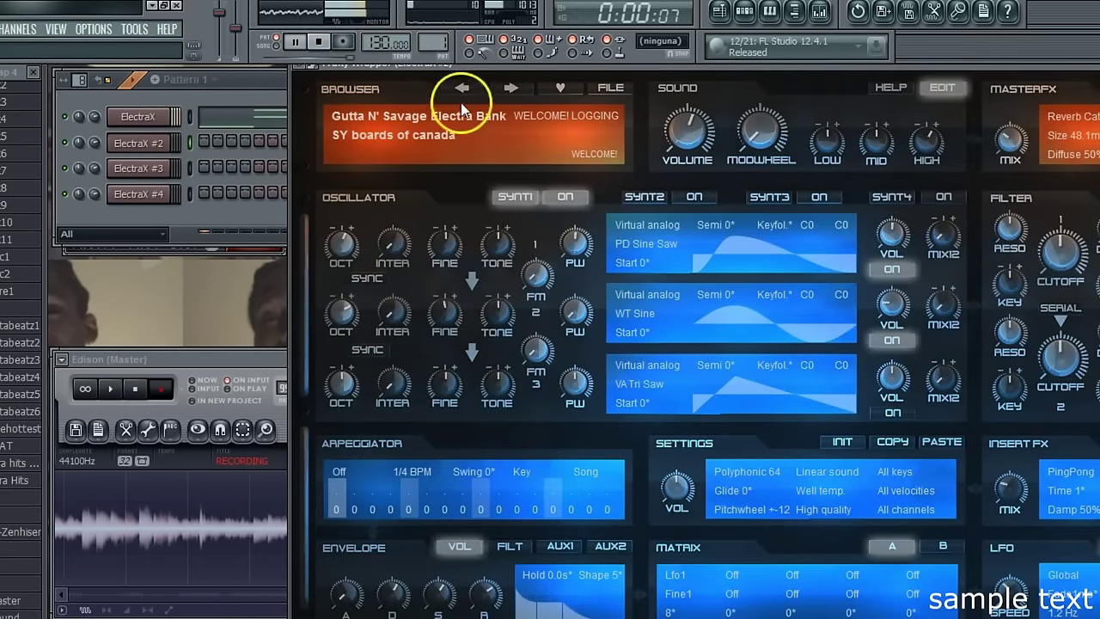
{"action": "left_click", "coordinate": [502, 89]}
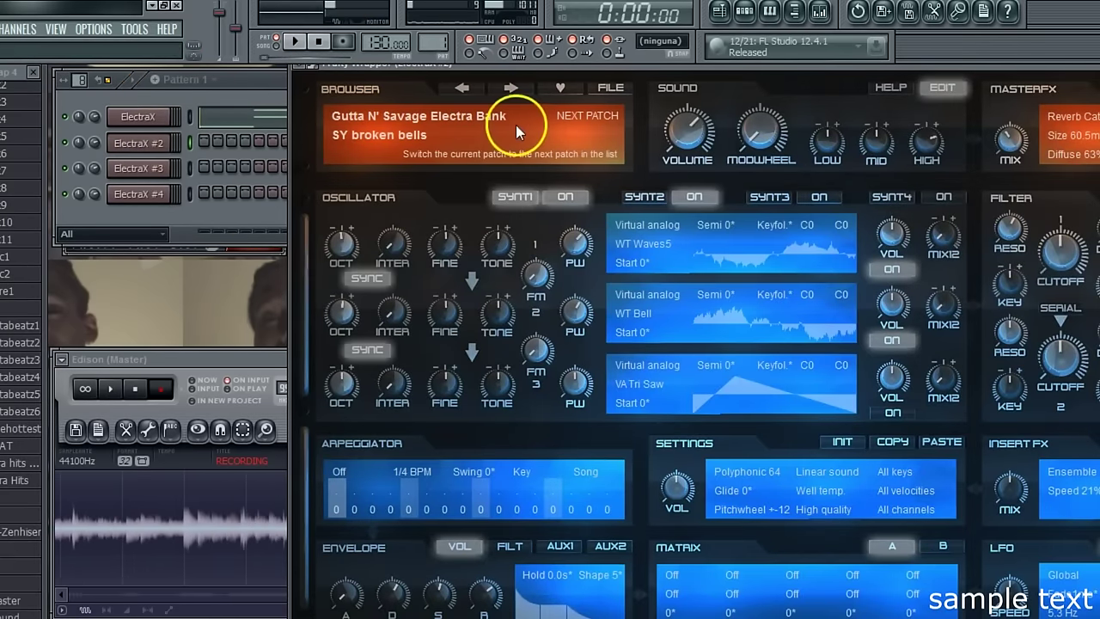
{"action": "left_click", "coordinate": [510, 93]}
{"action": "left_click", "coordinate": [510, 91]}
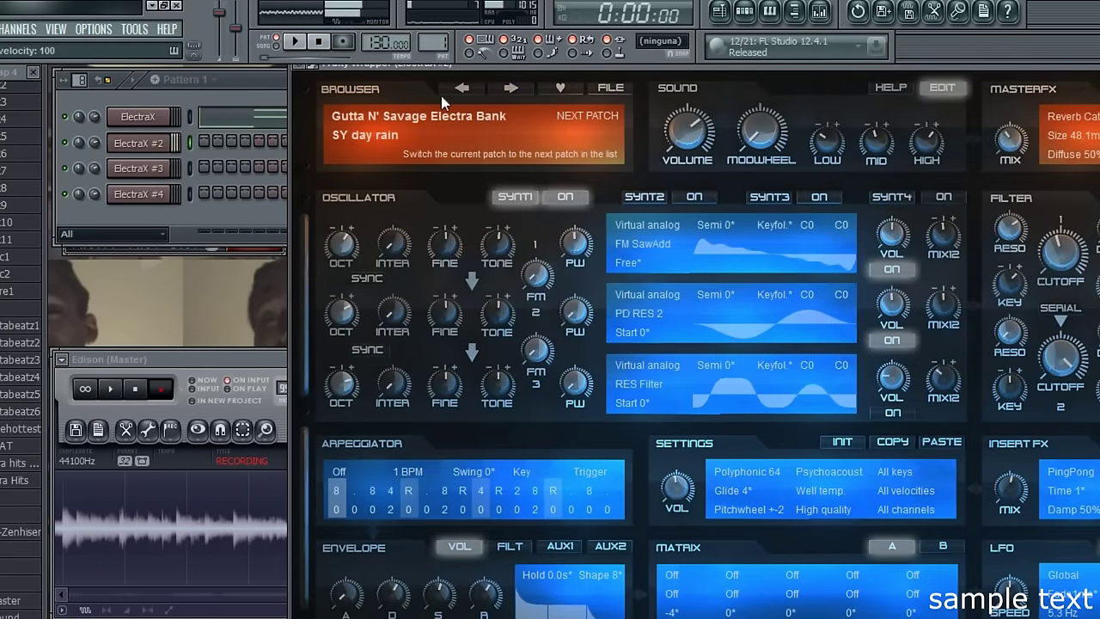
{"action": "left_click", "coordinate": [340, 135]}
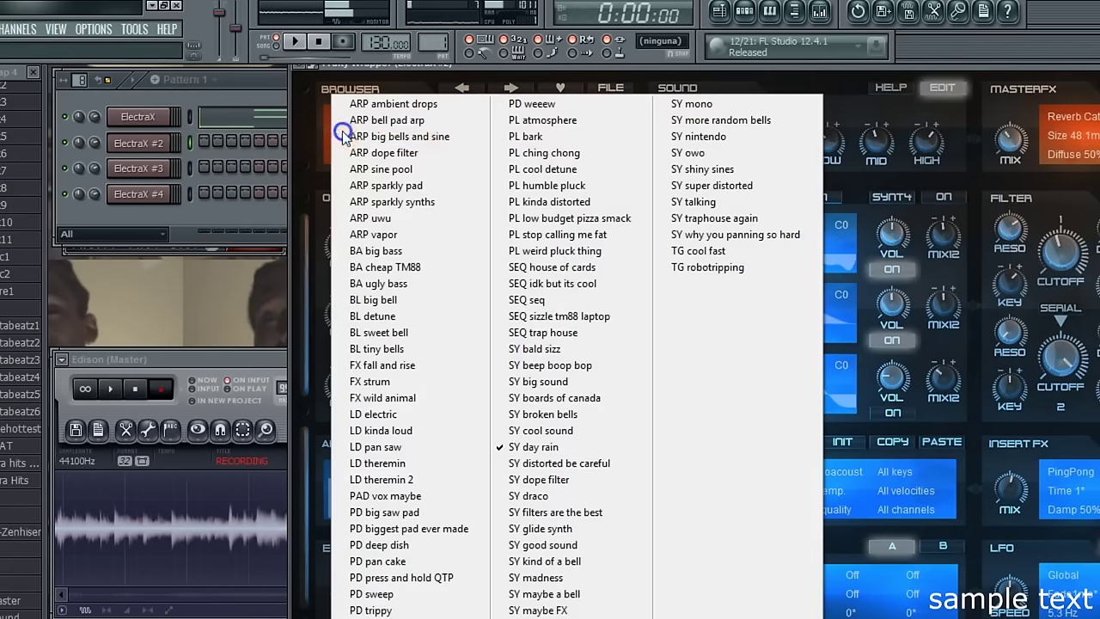
{"action": "left_click", "coordinate": [370, 250]}
Place a D#5 note at the start of ElectraX #2's piano roll, then close the piano roll
{"action": "left_click", "coordinate": [237, 82]}
{"action": "right_click", "coordinate": [171, 138]}
{"action": "left_click", "coordinate": [198, 142]}
{"action": "left_click", "coordinate": [122, 73]}
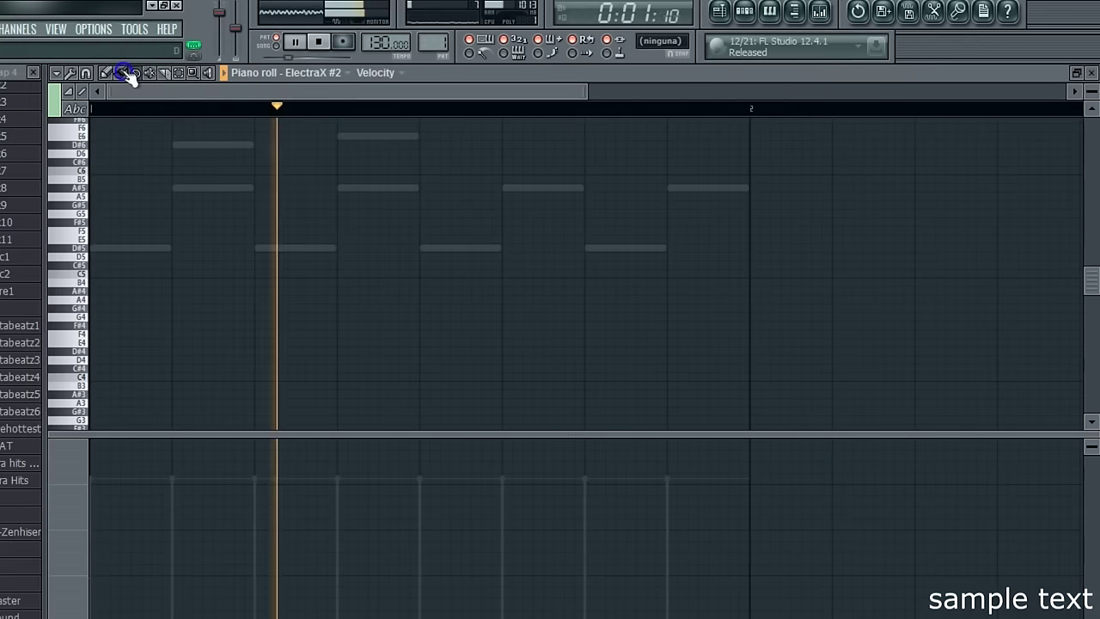
{"action": "left_click", "coordinate": [101, 248]}
{"action": "left_click", "coordinate": [1091, 73]}
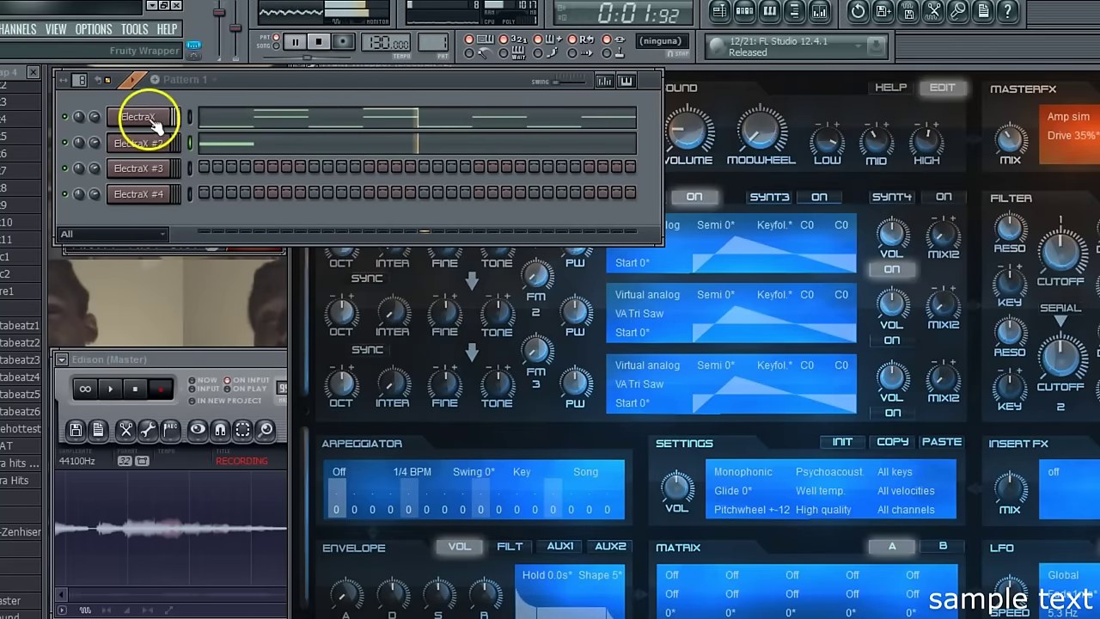
Open the Gross Beat effect for the ElectraX channel from the mixer and lower the end point of its time envelope
{"action": "left_click", "coordinate": [150, 119]}
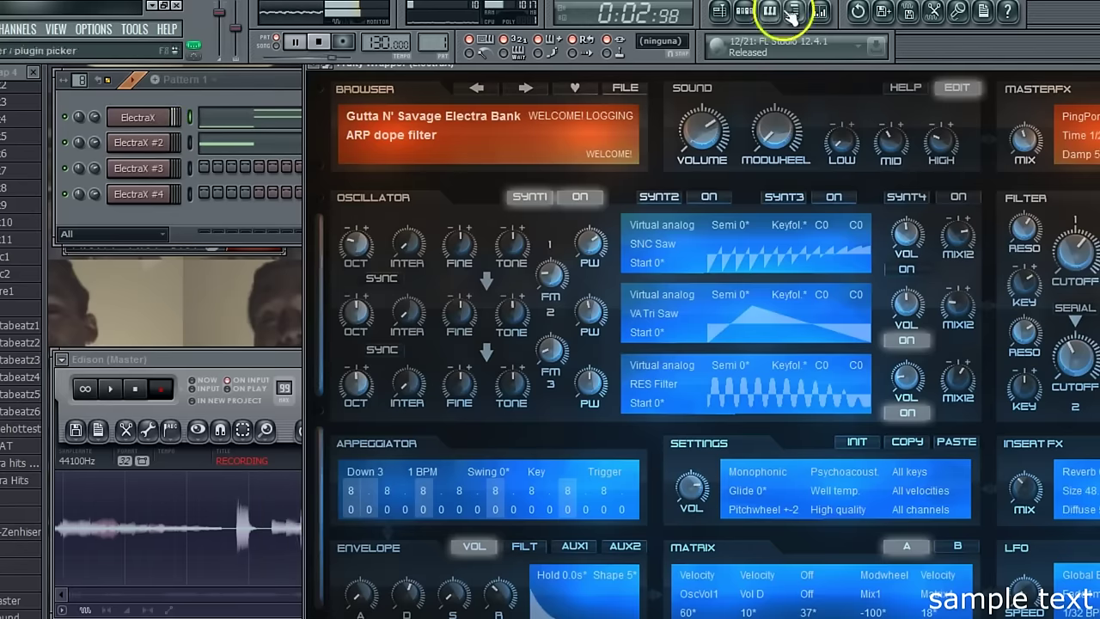
{"action": "left_click", "coordinate": [818, 12]}
{"action": "left_click", "coordinate": [1025, 350]}
{"action": "left_click", "coordinate": [1038, 351]}
{"action": "left_click", "coordinate": [962, 352]}
{"action": "left_click_drag", "start_coordinate": [749, 203], "coordinate": [770, 312]}
Add an E5 note in the fifth position and a D#5 note in the sixth of ElectraX #2's bass line
{"action": "left_click", "coordinate": [276, 90]}
{"action": "left_click", "coordinate": [230, 143]}
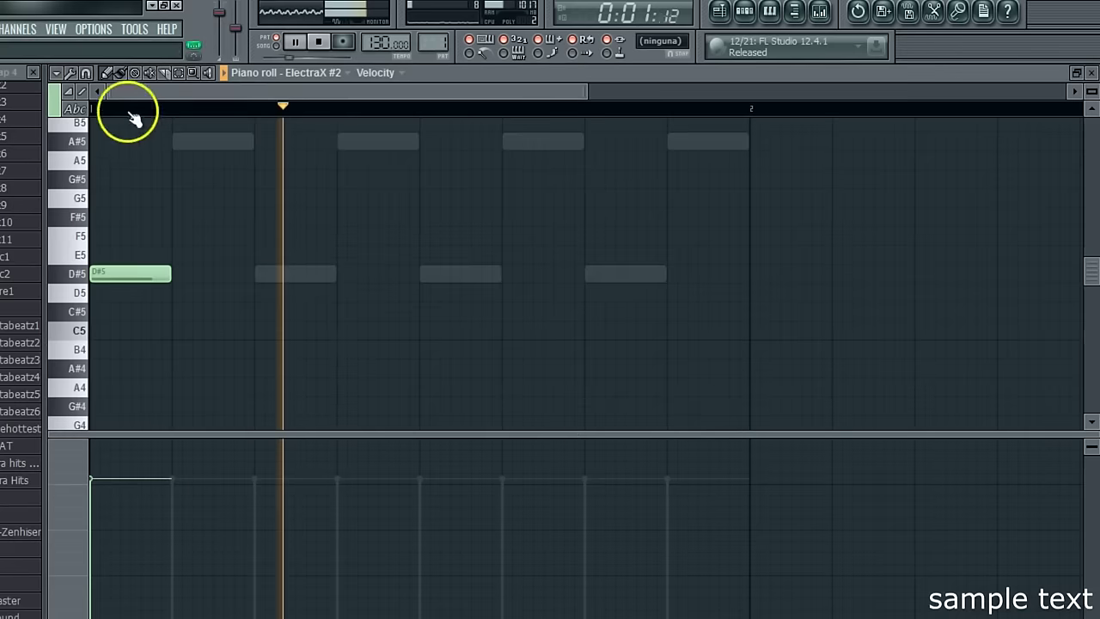
{"action": "left_click", "coordinate": [152, 275]}
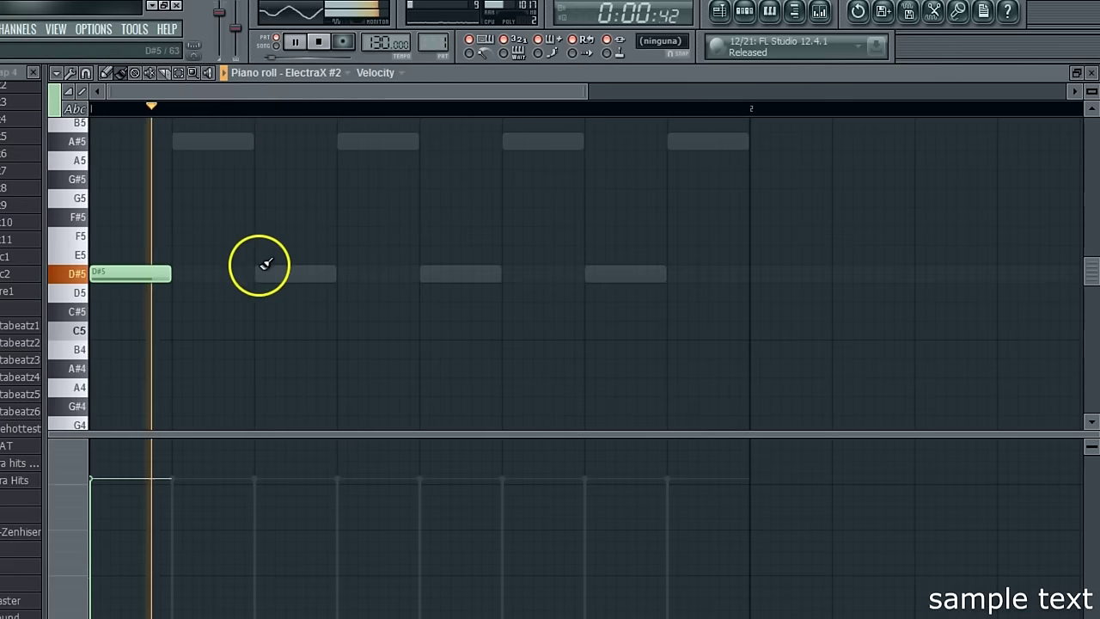
{"action": "left_click", "coordinate": [422, 255]}
{"action": "left_click", "coordinate": [511, 271]}
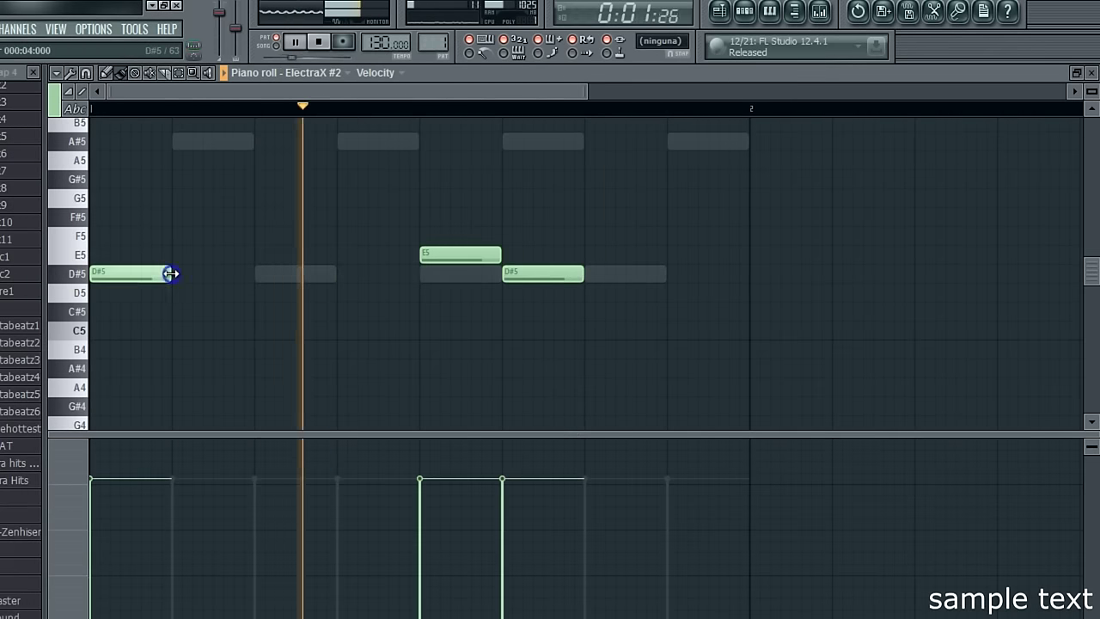
Lengthen the opening D#5 bass note to three beats and the last D#5 to two beats
{"action": "key", "text": "space"}
{"action": "left_click_drag", "start_coordinate": [168, 274], "coordinate": [335, 296]}
{"action": "key", "text": "space"}
{"action": "left_click_drag", "start_coordinate": [583, 273], "coordinate": [670, 298]}
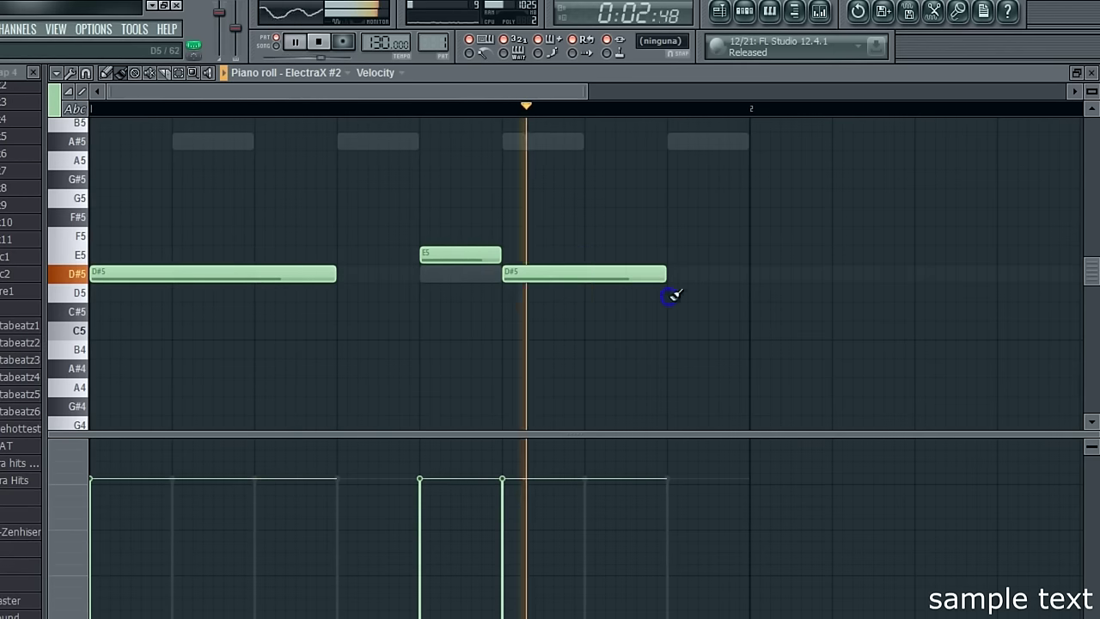
Duplicate the ElectraX #2 bass notes into the second bar
{"action": "left_click", "coordinate": [56, 73]}
{"action": "mouse_move", "coordinate": [75, 105]}
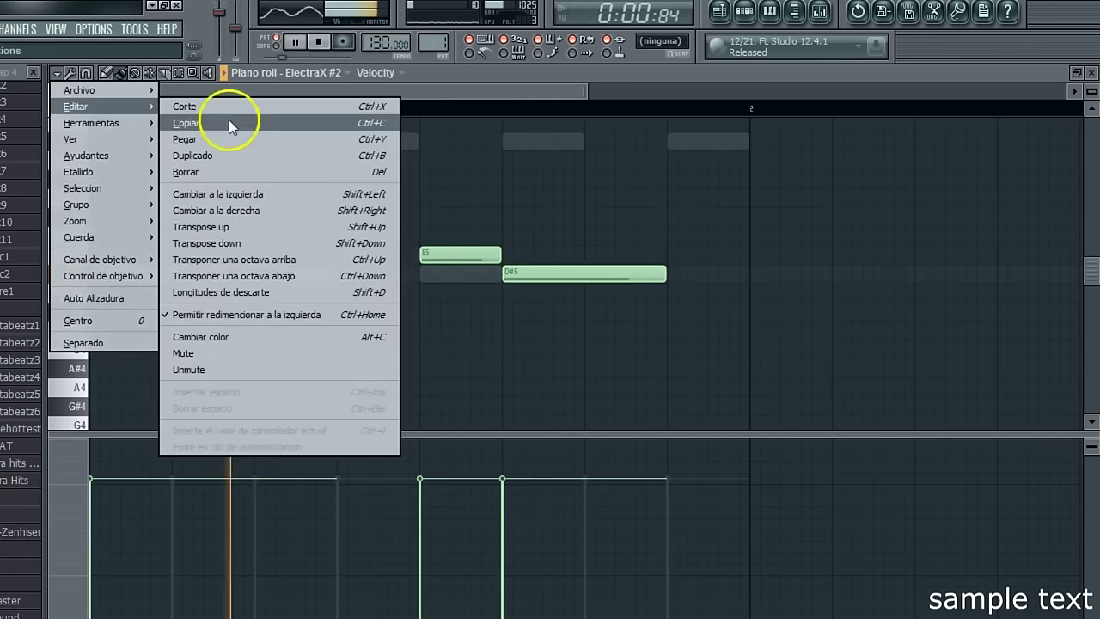
{"action": "left_click", "coordinate": [229, 148]}
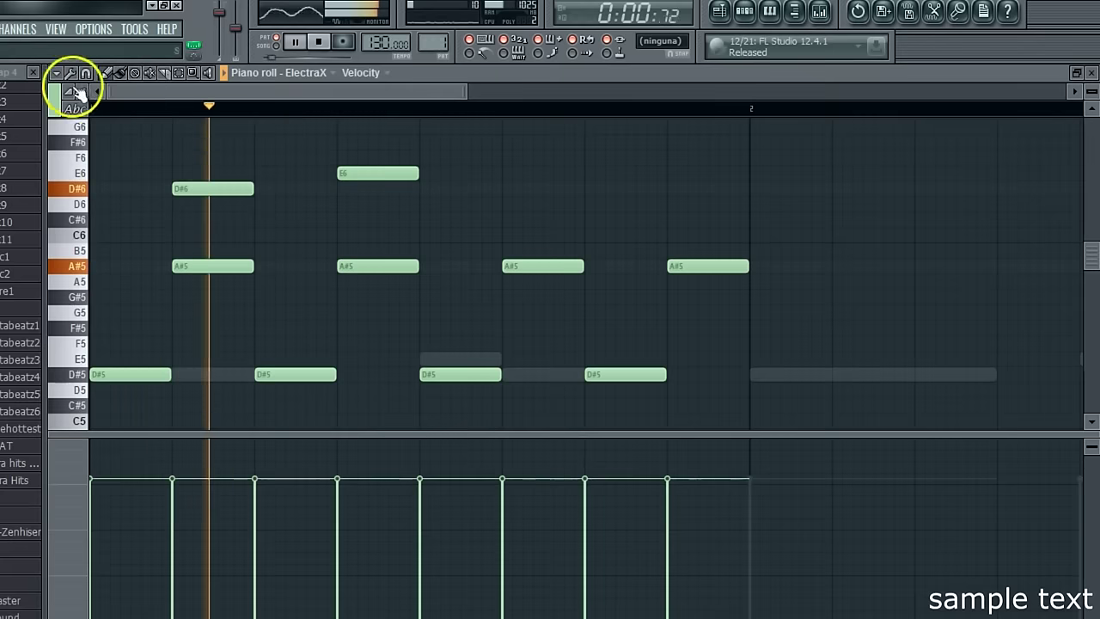
Duplicate the ElectraX melody notes into the second bar, deselect them and close the piano roll
{"action": "left_click", "coordinate": [55, 73]}
{"action": "mouse_move", "coordinate": [75, 106]}
{"action": "left_click", "coordinate": [232, 151]}
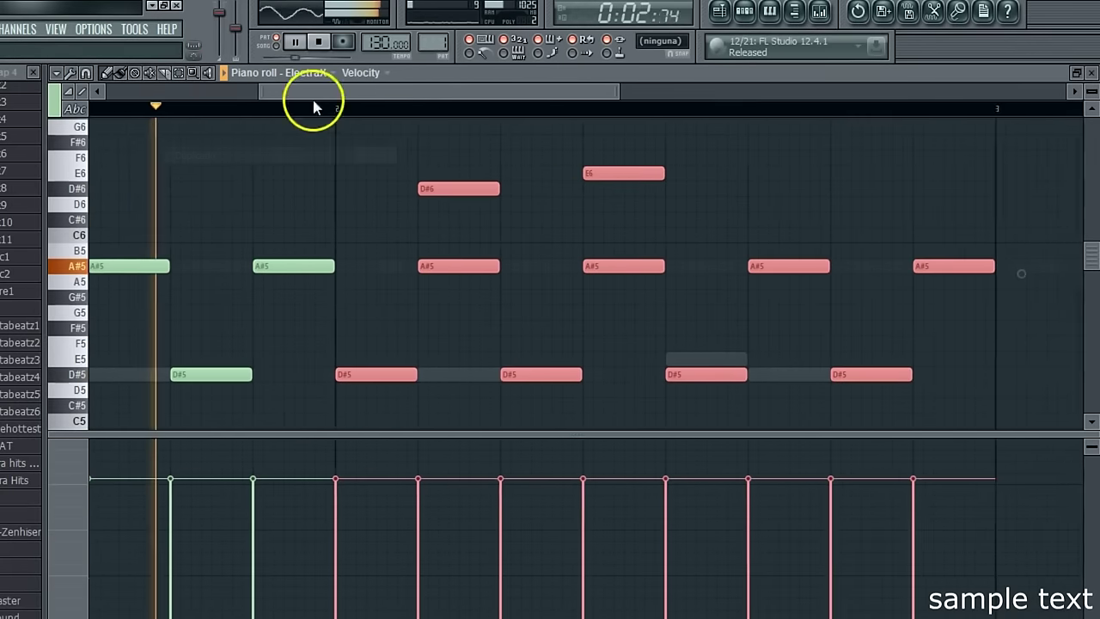
{"action": "key", "text": "Escape"}
{"action": "left_click", "coordinate": [1091, 72]}
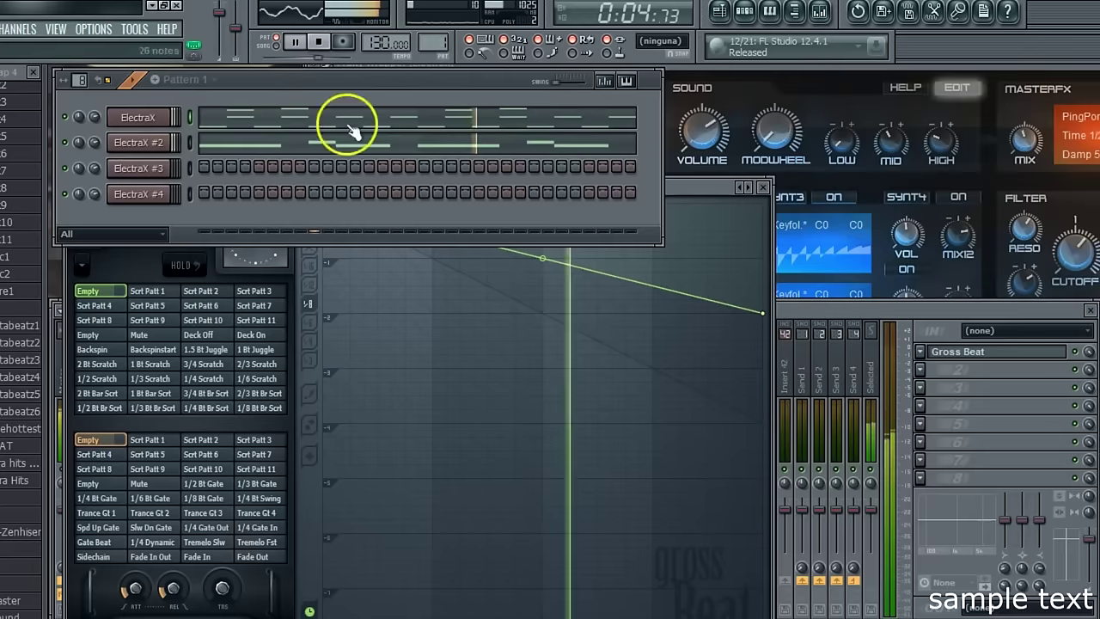
Add the OPEN HAT sample as a new channel and place hits on steps 17 and 25
{"action": "scroll", "coordinate": [21, 343], "scroll_direction": "down", "scroll_amount": 12}
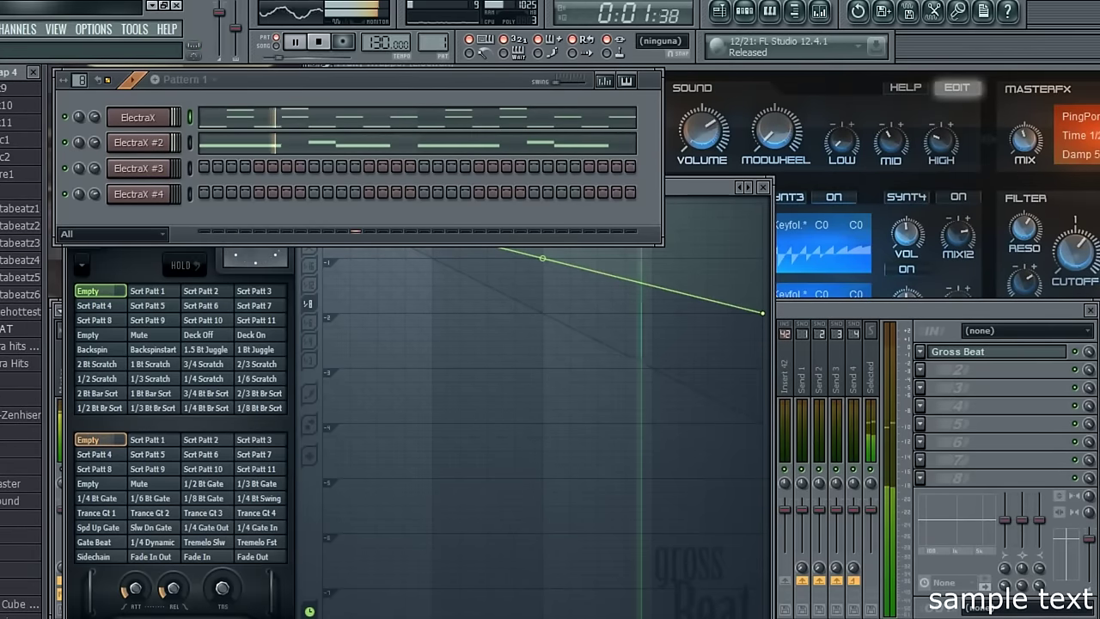
{"action": "left_click_drag", "start_coordinate": [10, 328], "coordinate": [155, 219]}
{"action": "left_click", "coordinate": [426, 220]}
{"action": "left_click", "coordinate": [534, 219]}
{"action": "left_click", "coordinate": [94, 220]}
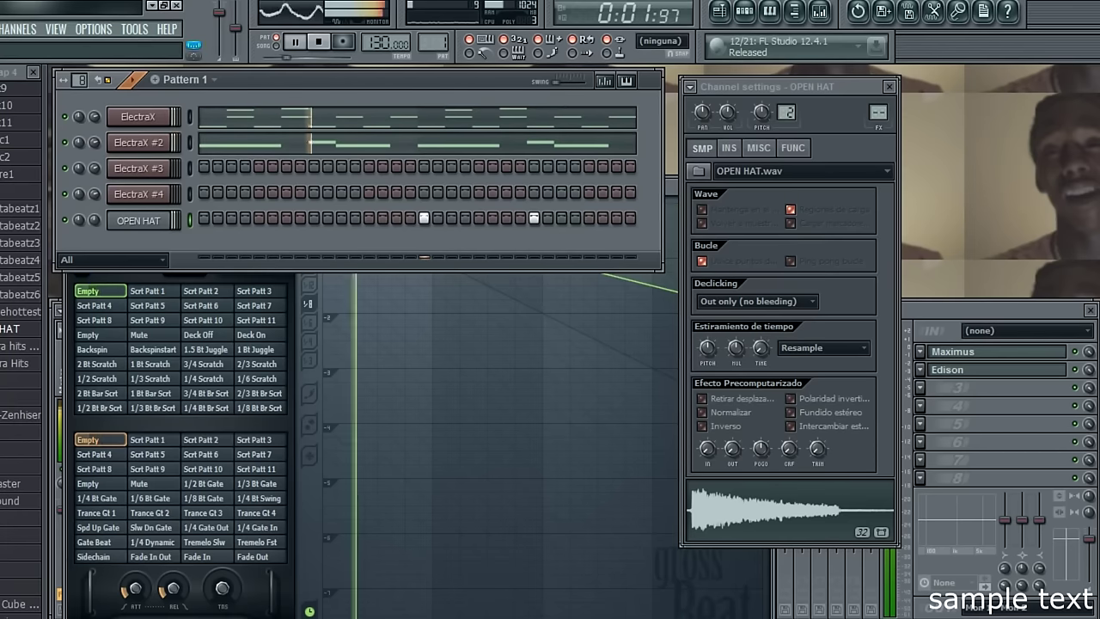
Add the TM88H1HAT sample as a new channel and fill it with a hit every 4 steps
{"action": "scroll", "coordinate": [25, 283], "scroll_direction": "up", "scroll_amount": 10}
{"action": "left_click_drag", "start_coordinate": [30, 318], "coordinate": [138, 243]}
{"action": "right_click", "coordinate": [137, 245]}
{"action": "left_click", "coordinate": [210, 364]}
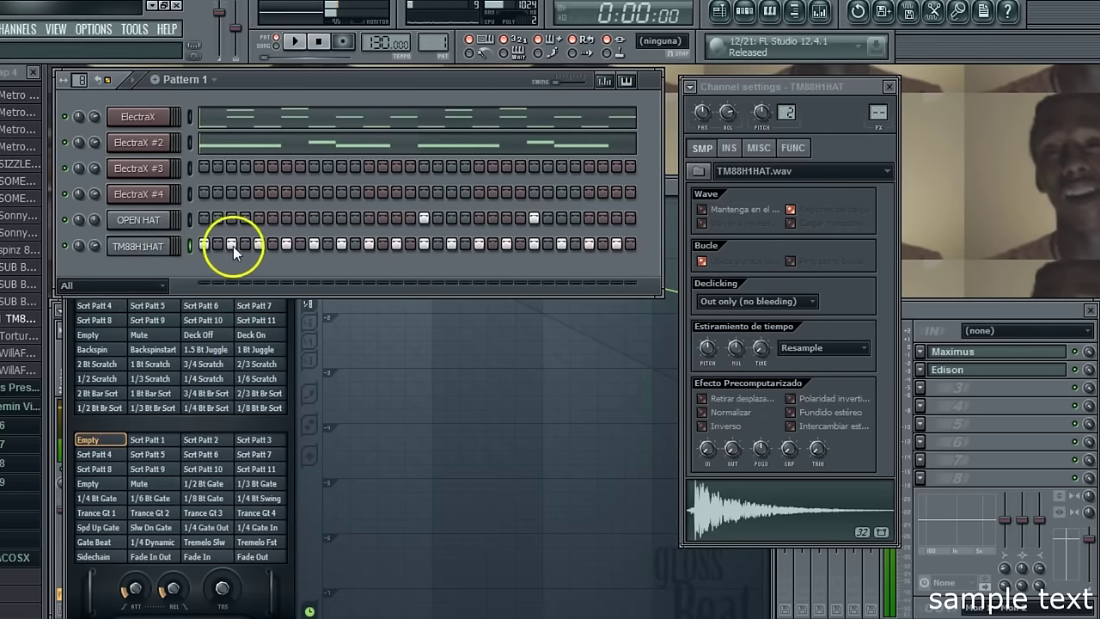
{"action": "right_click", "coordinate": [170, 246]}
{"action": "left_click", "coordinate": [207, 385]}
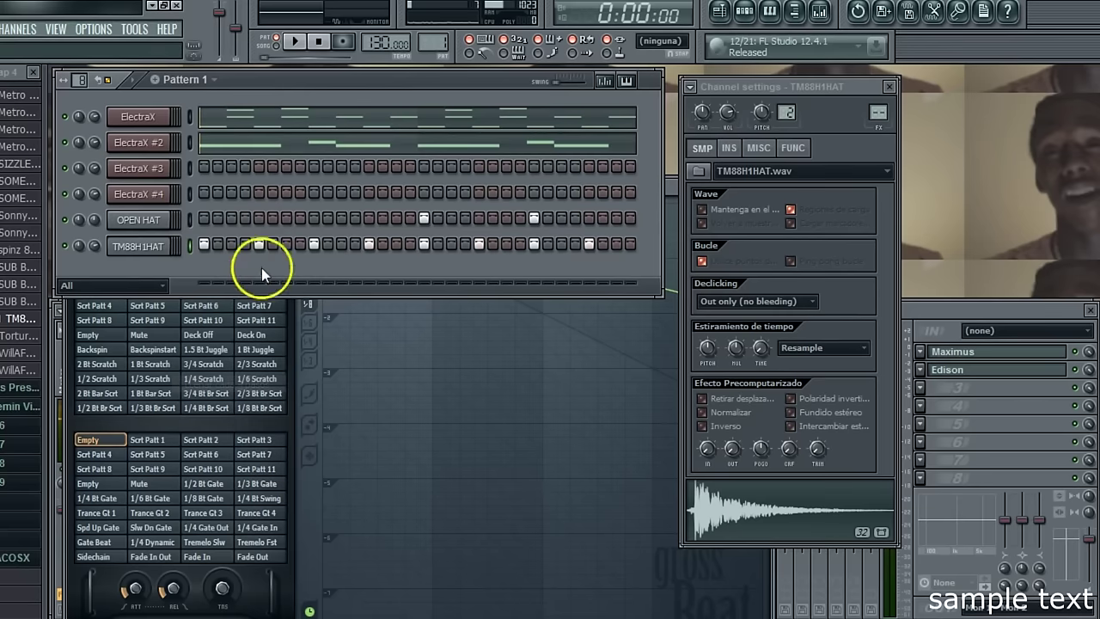
Add extra TM88H1HAT hits on steps 6, 7, 11, 15, 22, 23, 27 and 31
{"action": "left_click", "coordinate": [271, 247]}
{"action": "left_click", "coordinate": [285, 247]}
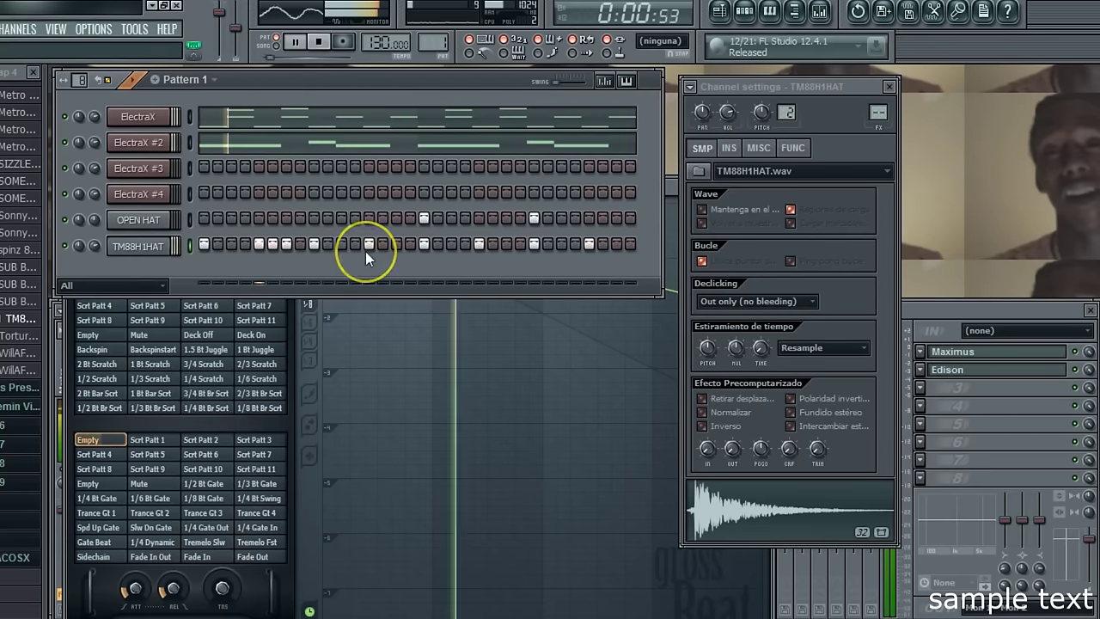
{"action": "left_click", "coordinate": [340, 247]}
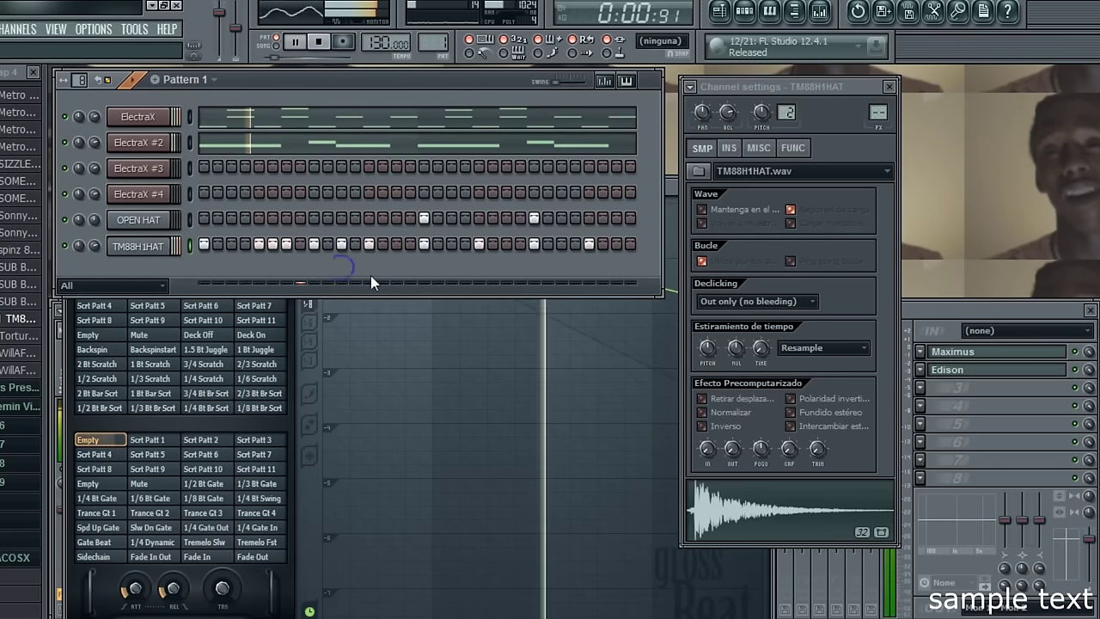
{"action": "left_click", "coordinate": [396, 245]}
{"action": "left_click", "coordinate": [506, 247]}
{"action": "left_click", "coordinate": [493, 248]}
{"action": "left_click", "coordinate": [562, 246]}
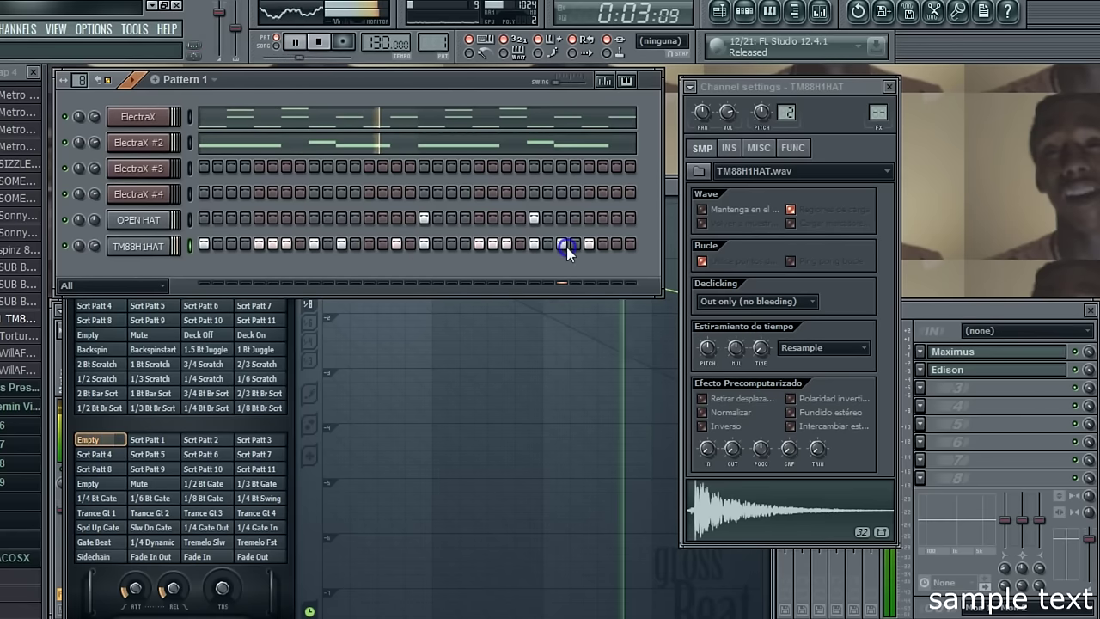
{"action": "left_click", "coordinate": [617, 246]}
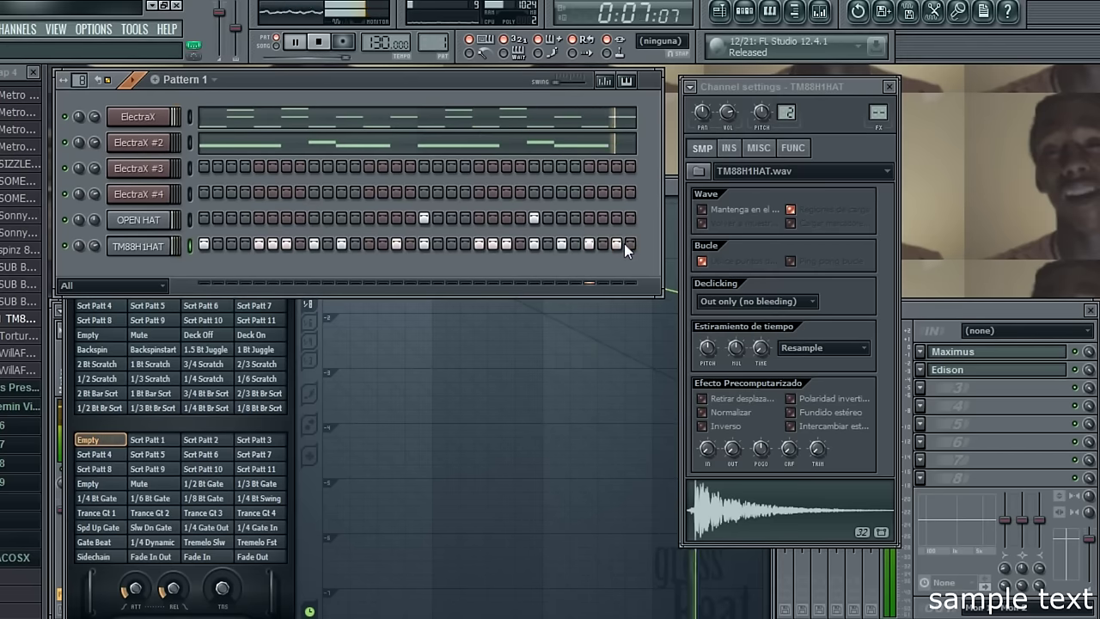
Add a TM88H1HAT hit on step 30 and remove the one on step 27
{"action": "left_click", "coordinate": [608, 247]}
{"action": "left_click", "coordinate": [601, 248]}
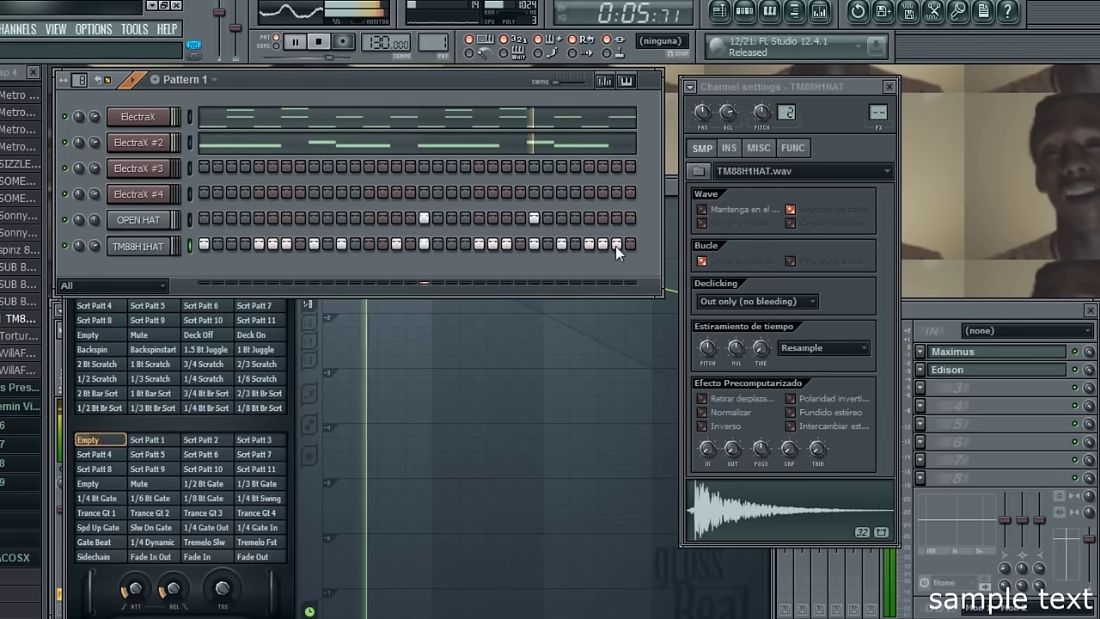
{"action": "right_click", "coordinate": [563, 245]}
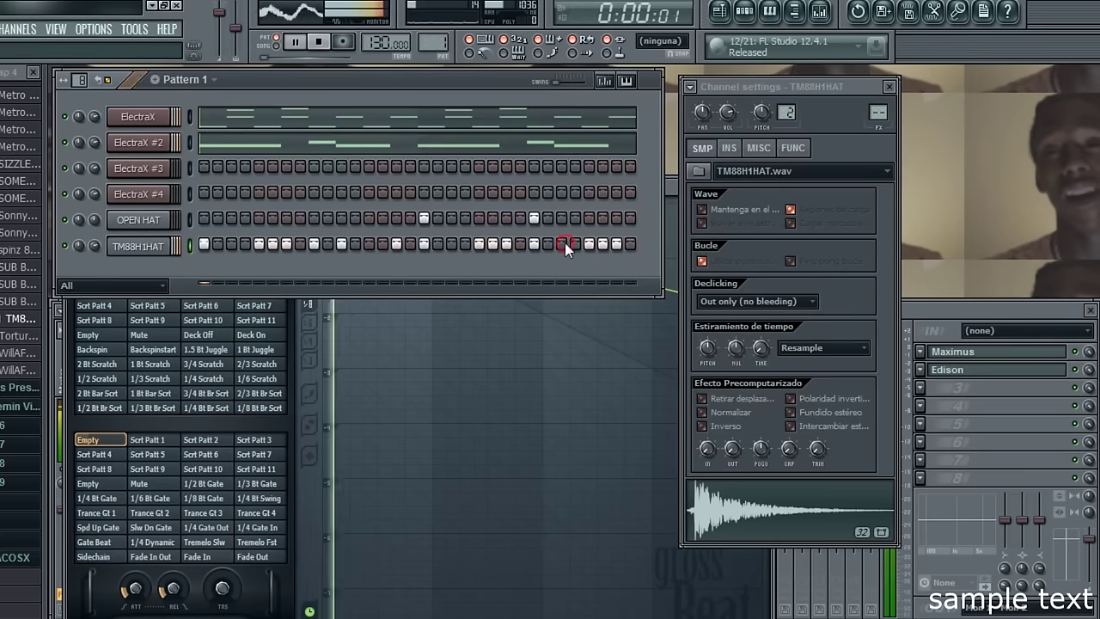
Set the root note of the TM88H1HAT channel to D5
{"action": "left_click", "coordinate": [726, 150]}
{"action": "left_click", "coordinate": [757, 148]}
{"action": "left_click", "coordinate": [799, 372]}
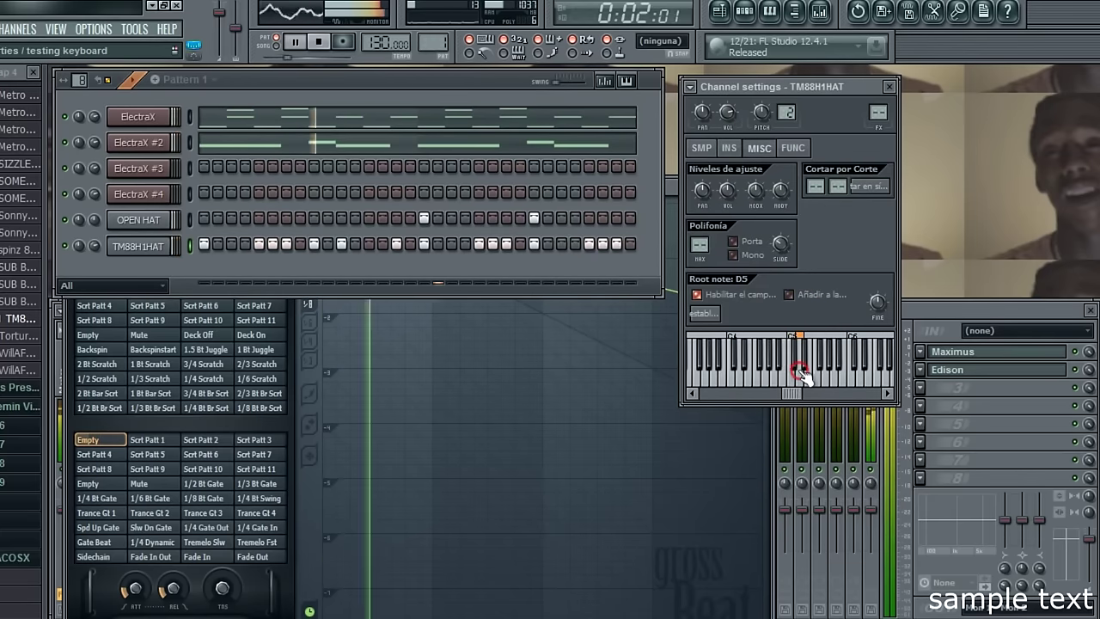
{"action": "left_click", "coordinate": [756, 364]}
{"action": "left_click", "coordinate": [337, 75]}
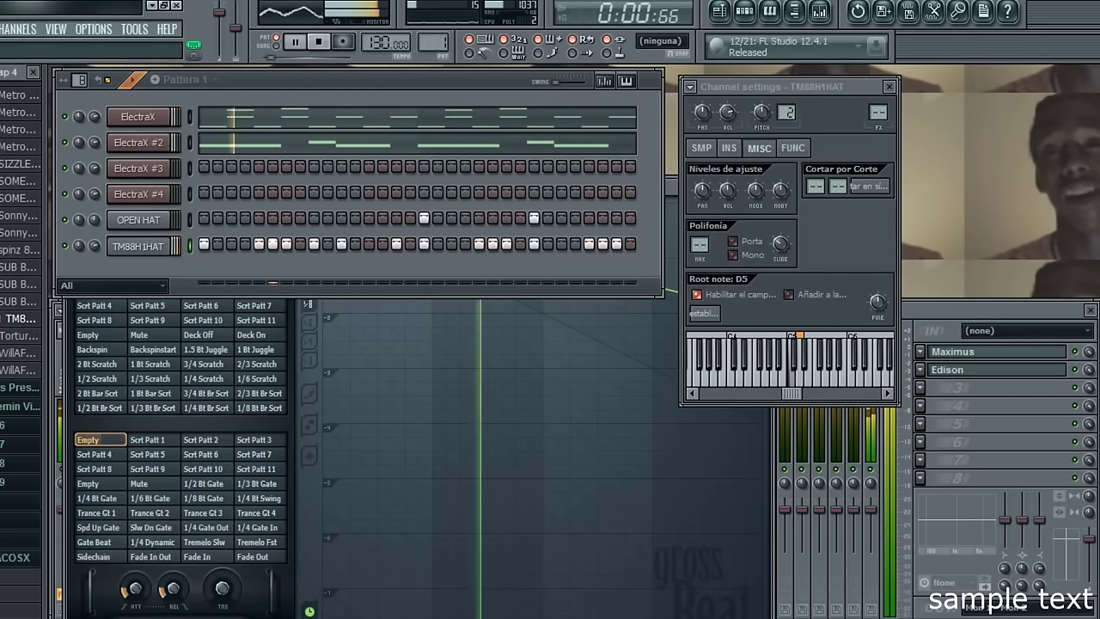
Add the SIZZLE1SNARE sample as a new channel with a hit on step 9 and set its root note to E5
{"action": "scroll", "coordinate": [20, 293], "scroll_direction": "up", "scroll_amount": 3}
{"action": "scroll", "coordinate": [21, 361], "scroll_direction": "up", "scroll_amount": 4}
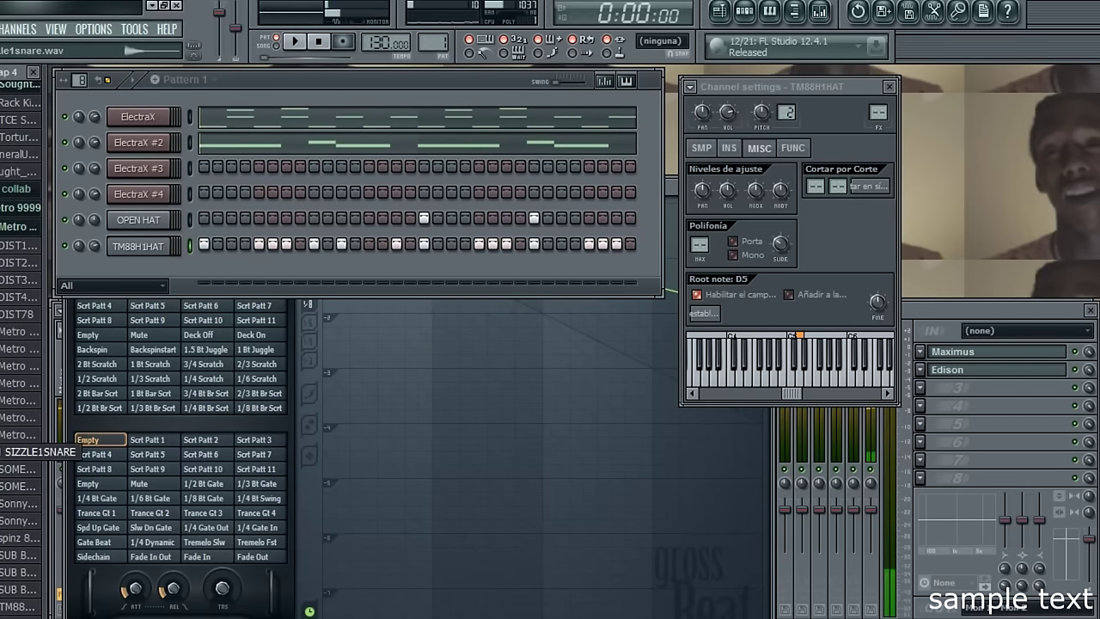
{"action": "left_click_drag", "start_coordinate": [137, 266], "coordinate": [138, 268]}
{"action": "left_click", "coordinate": [310, 270]}
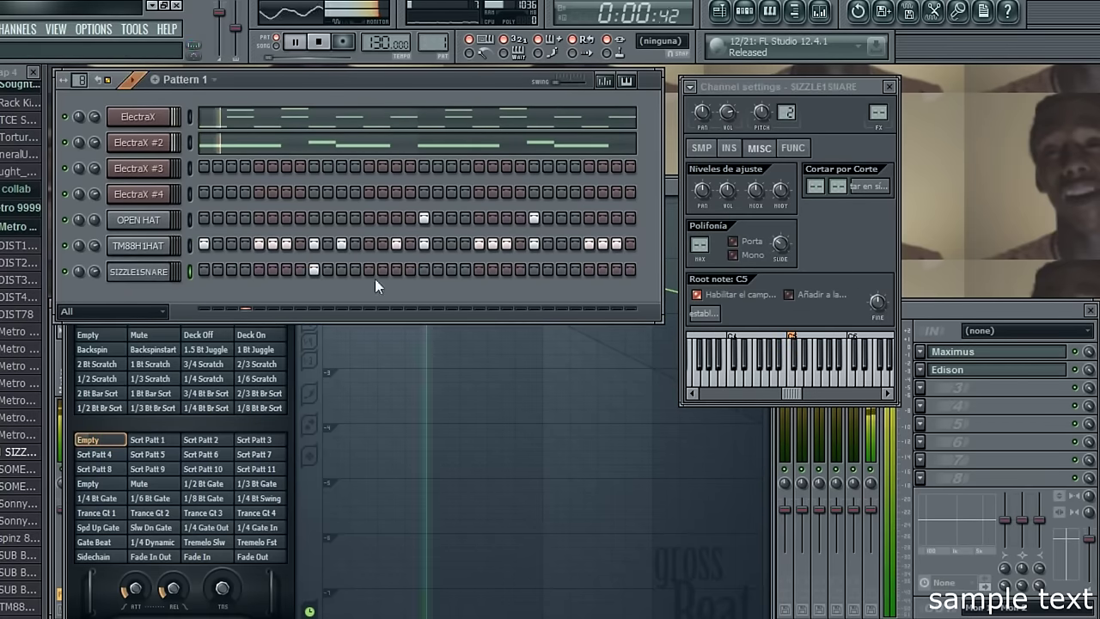
{"action": "right_click", "coordinate": [810, 378]}
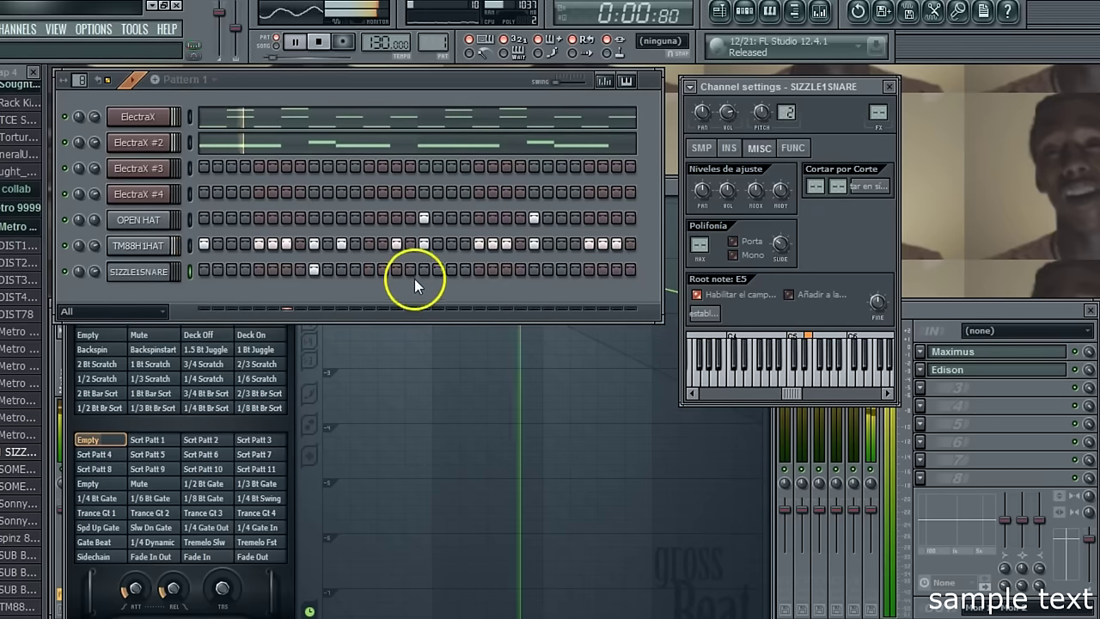
Add further SIZZLE1SNARE hits on steps 15, 19 and 25 while checking the pattern in playback
{"action": "left_click", "coordinate": [451, 271]}
{"action": "left_click", "coordinate": [534, 270]}
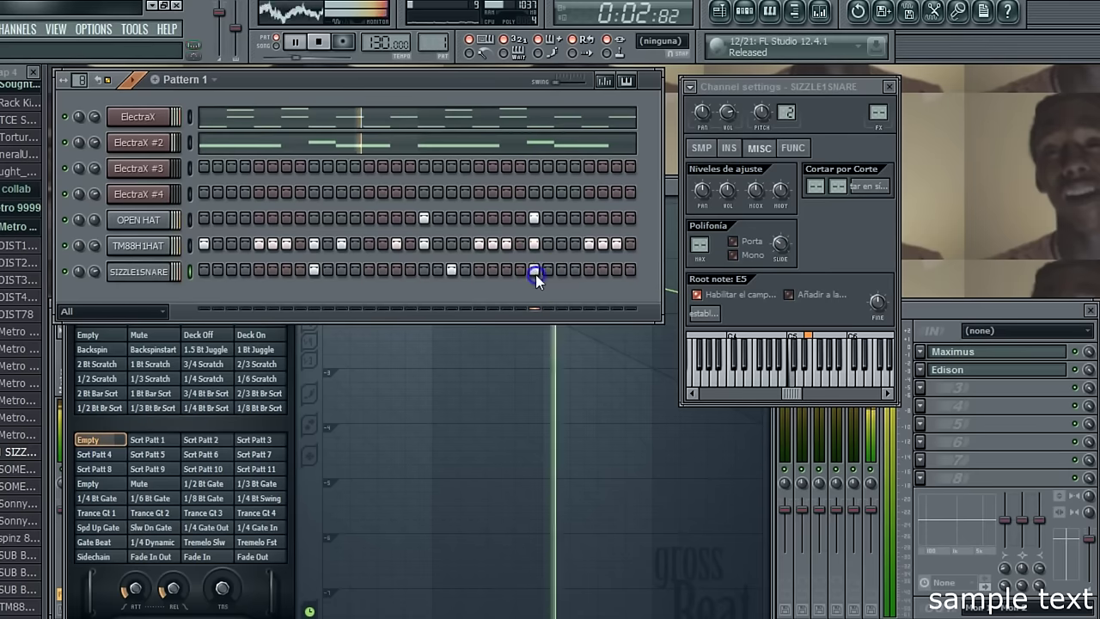
{"action": "left_click", "coordinate": [451, 270]}
{"action": "left_click", "coordinate": [400, 272]}
{"action": "key", "text": "space"}
{"action": "key", "text": "space"}
{"action": "left_click", "coordinate": [396, 272]}
{"action": "left_click", "coordinate": [451, 271]}
{"action": "left_click", "coordinate": [452, 271]}
{"action": "left_click", "coordinate": [396, 272]}
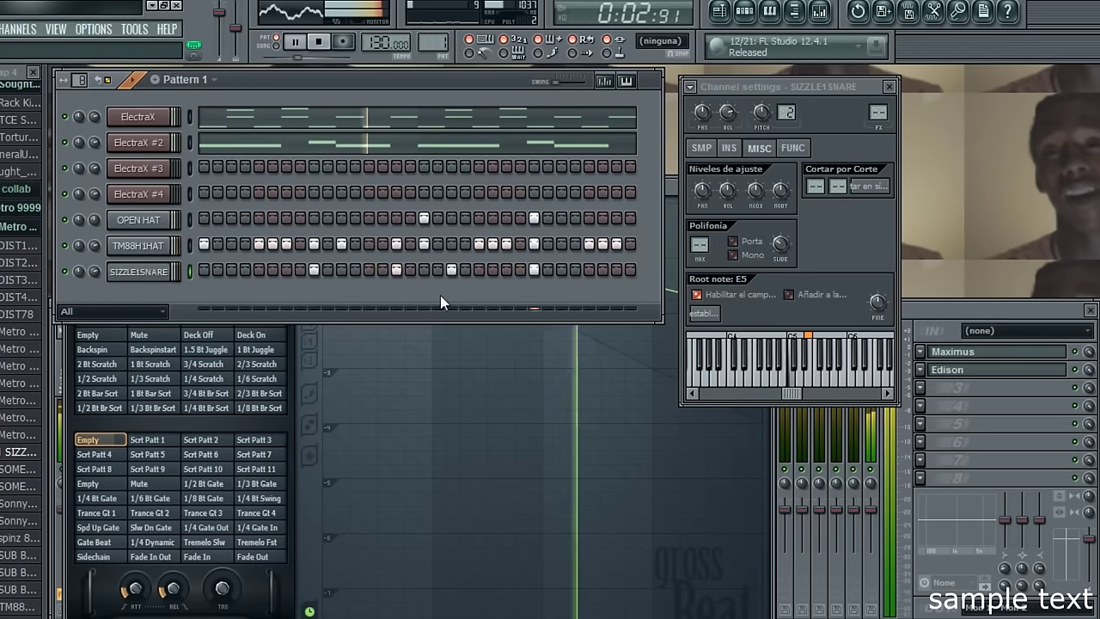
Preview snare and clap samples and add vybeLazyClap as a new channel below SIZZLE1SNARE
{"action": "scroll", "coordinate": [18, 344], "scroll_direction": "up", "scroll_amount": 8}
{"action": "scroll", "coordinate": [19, 344], "scroll_direction": "up", "scroll_amount": 4}
{"action": "left_click", "coordinate": [18, 91]}
{"action": "left_click", "coordinate": [17, 109]}
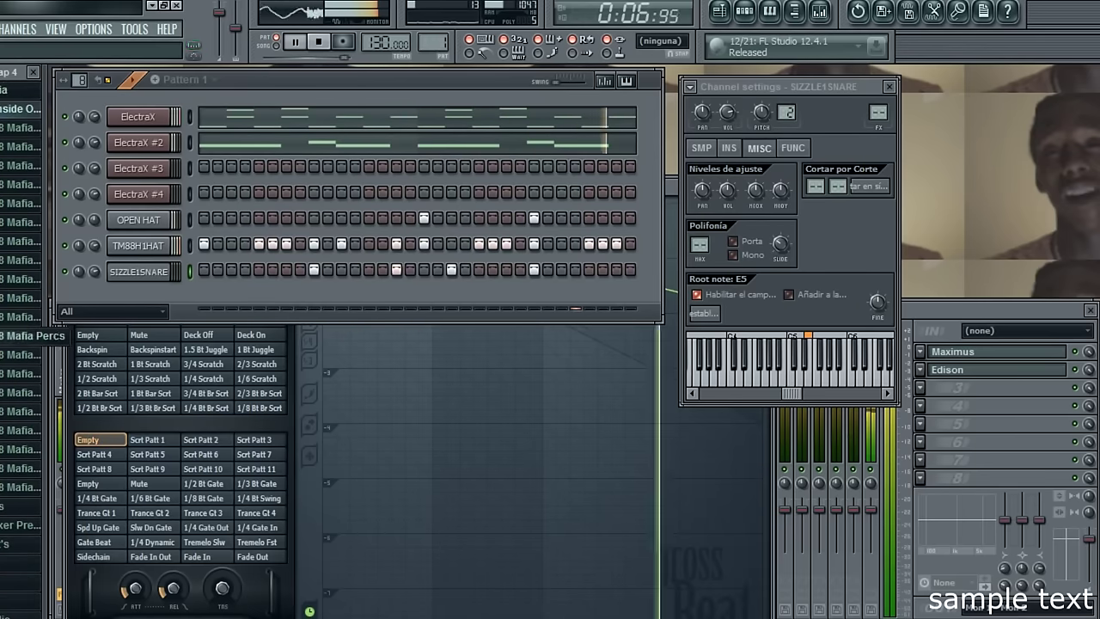
{"action": "left_click", "coordinate": [19, 393]}
{"action": "key", "text": "space"}
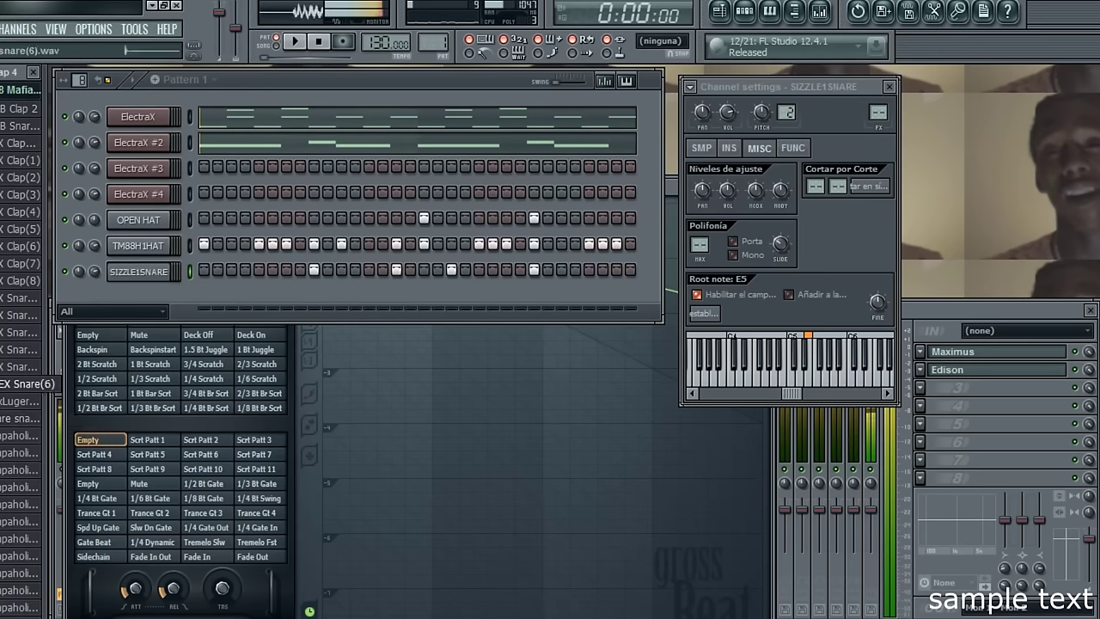
{"action": "scroll", "coordinate": [19, 404], "scroll_direction": "down", "scroll_amount": 6}
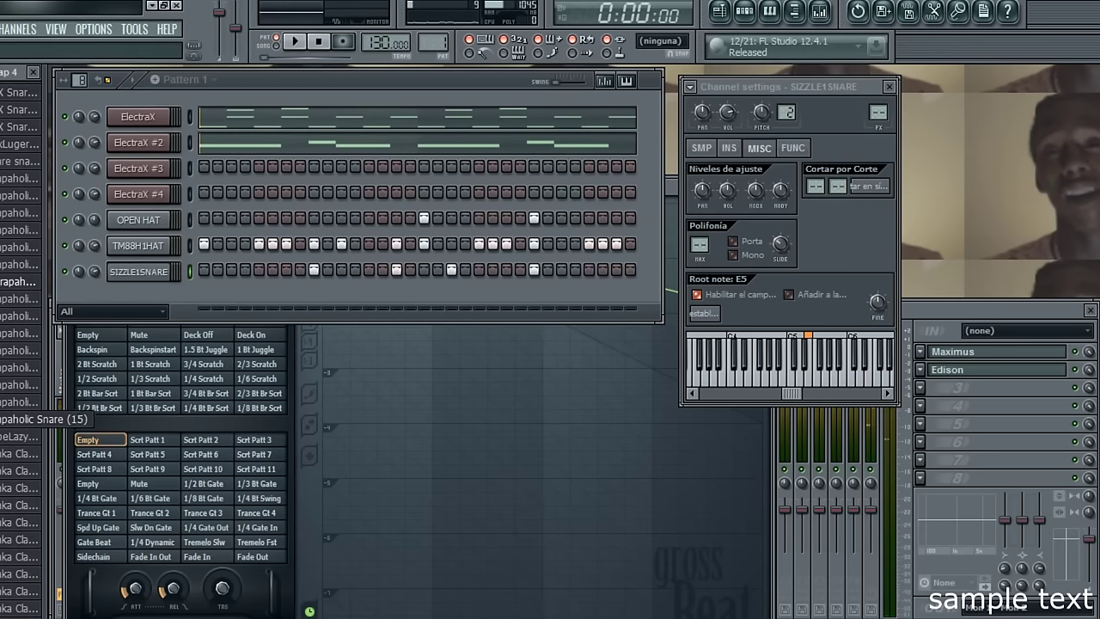
{"action": "left_click_drag", "start_coordinate": [140, 301], "coordinate": [142, 302]}
{"action": "key", "text": "space"}
Place vybeLazyClap hits on steps 9 and 25, and give the channel root note D5 and a lower volume
{"action": "left_click", "coordinate": [311, 296]}
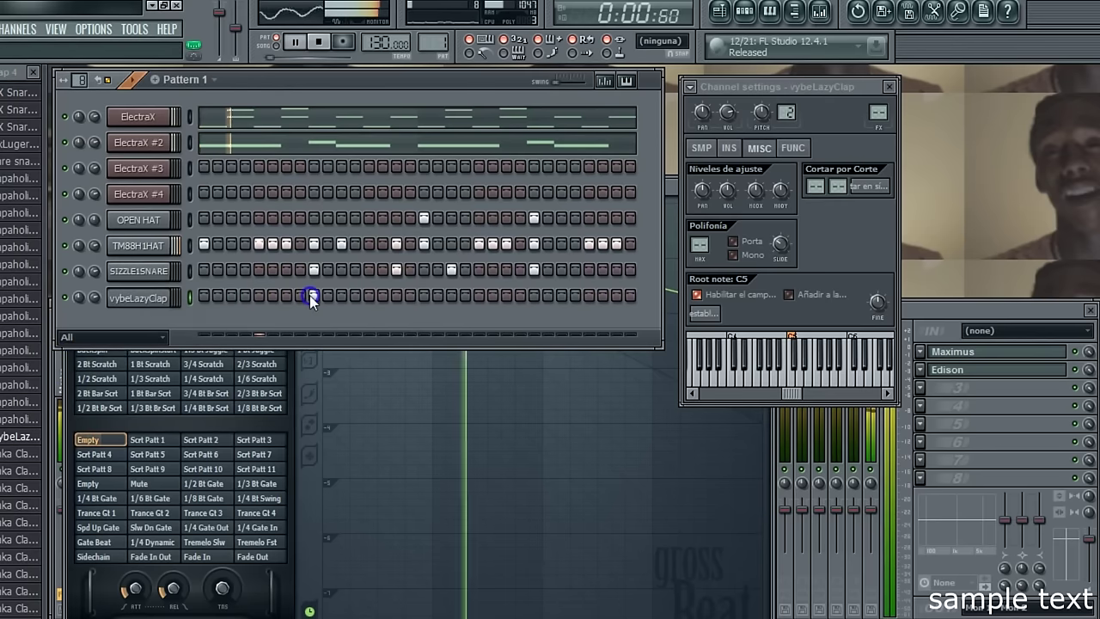
{"action": "right_click", "coordinate": [799, 381]}
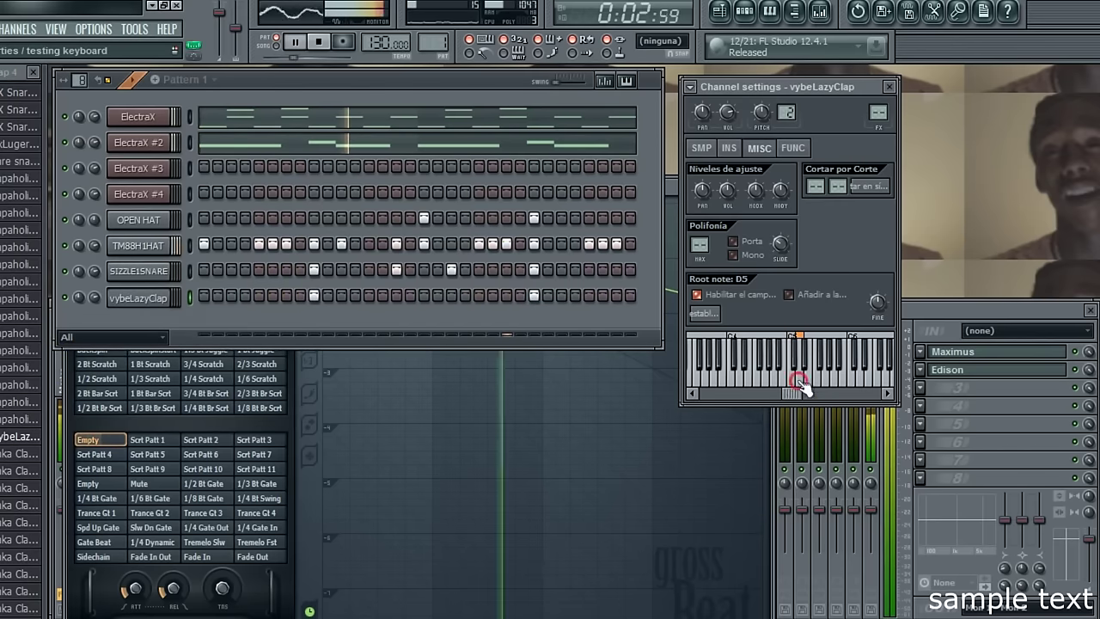
{"action": "left_click_drag", "start_coordinate": [96, 297], "coordinate": [95, 305]}
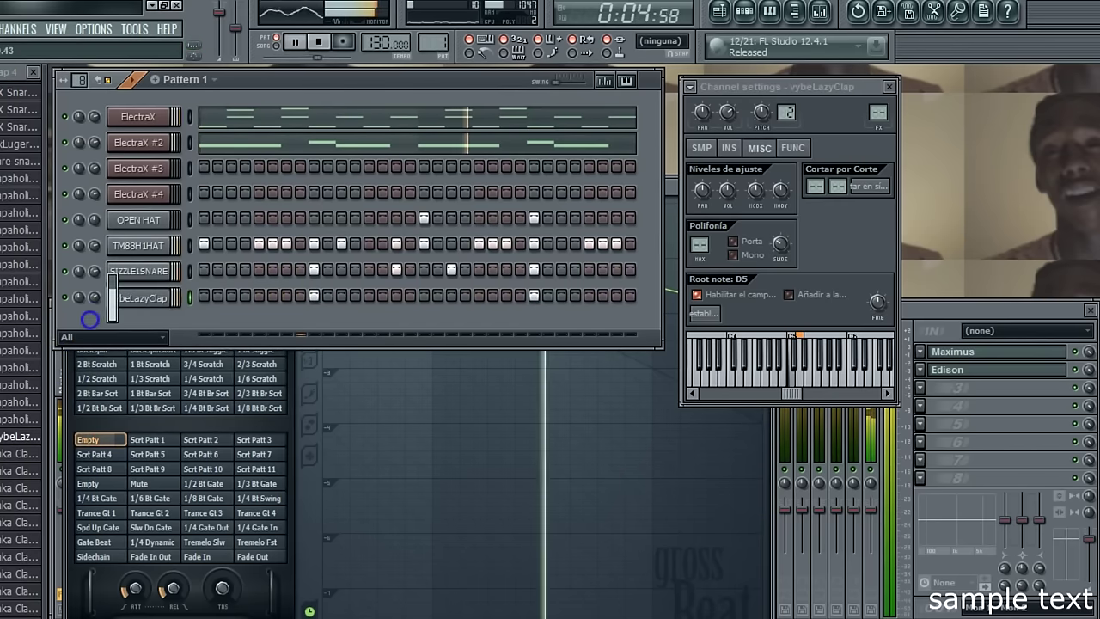
Add the Rack Kick1 sample as a new channel above OPEN HAT with a hit on step 1
{"action": "scroll", "coordinate": [18, 361], "scroll_direction": "down", "scroll_amount": 15}
{"action": "scroll", "coordinate": [19, 344], "scroll_direction": "down", "scroll_amount": 15}
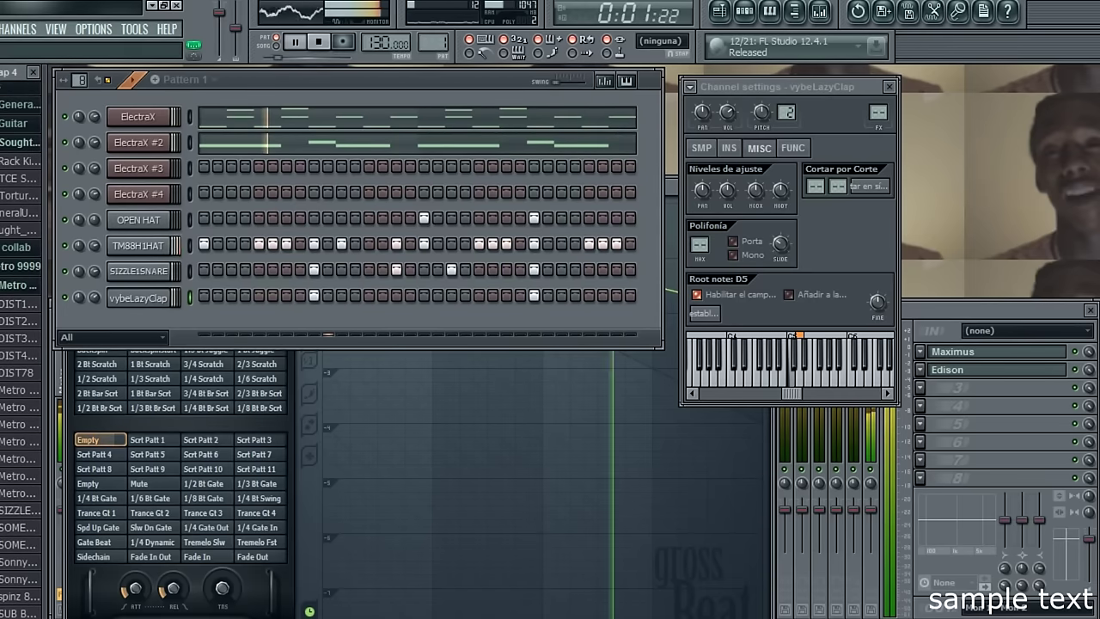
{"action": "key", "text": "space"}
{"action": "left_click_drag", "start_coordinate": [139, 212], "coordinate": [140, 210]}
{"action": "left_click", "coordinate": [206, 220]}
{"action": "key", "text": "space"}
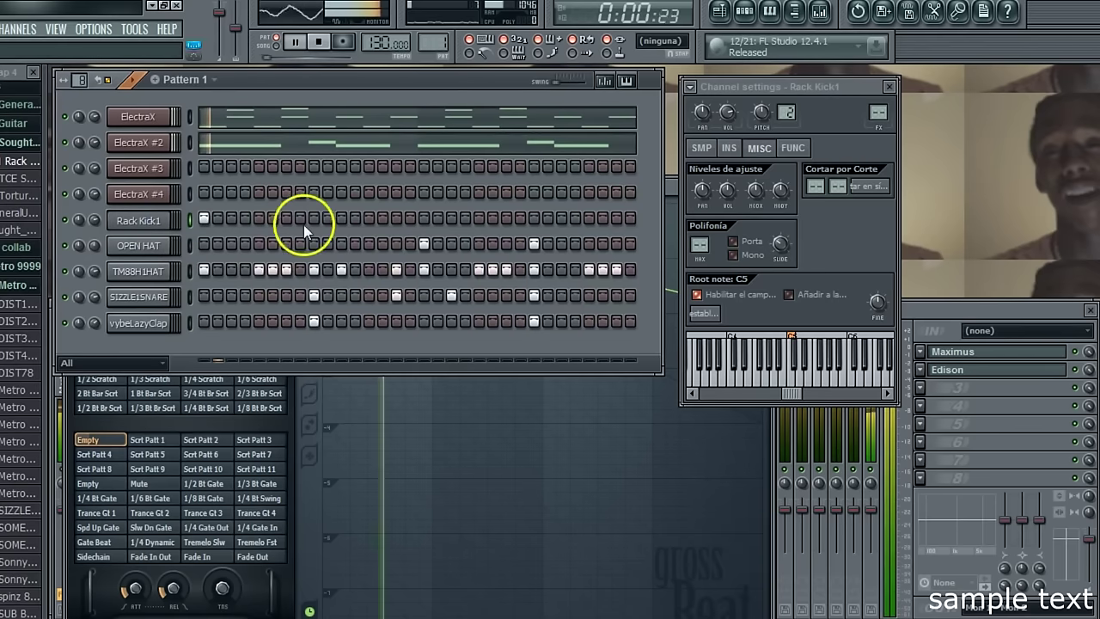
Add Rack Kick1 hits on steps 7, 11, 17 and 21
{"action": "left_click", "coordinate": [344, 218]}
{"action": "left_click", "coordinate": [425, 219]}
{"action": "left_click", "coordinate": [478, 218]}
{"action": "left_click", "coordinate": [297, 217]}
{"action": "key", "text": "space"}
{"action": "right_click", "coordinate": [297, 219]}
{"action": "key", "text": "space"}
{"action": "left_click", "coordinate": [286, 220]}
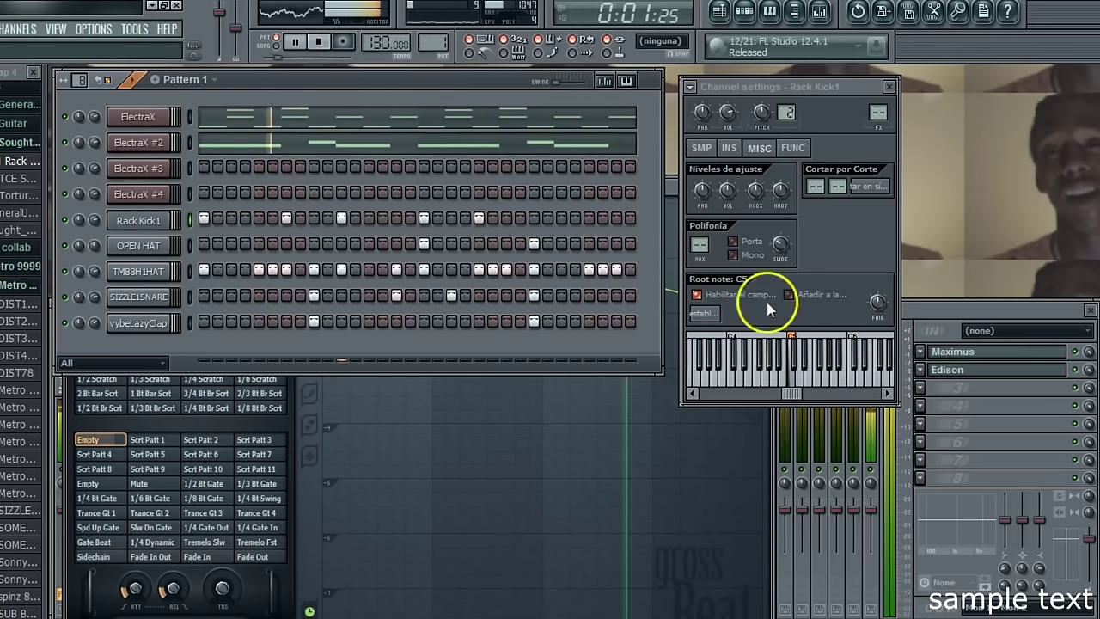
Set Rack Kick1's root note to E5 and replace its step 7 hit with one on step 31
{"action": "key", "text": "space"}
{"action": "right_click", "coordinate": [809, 375]}
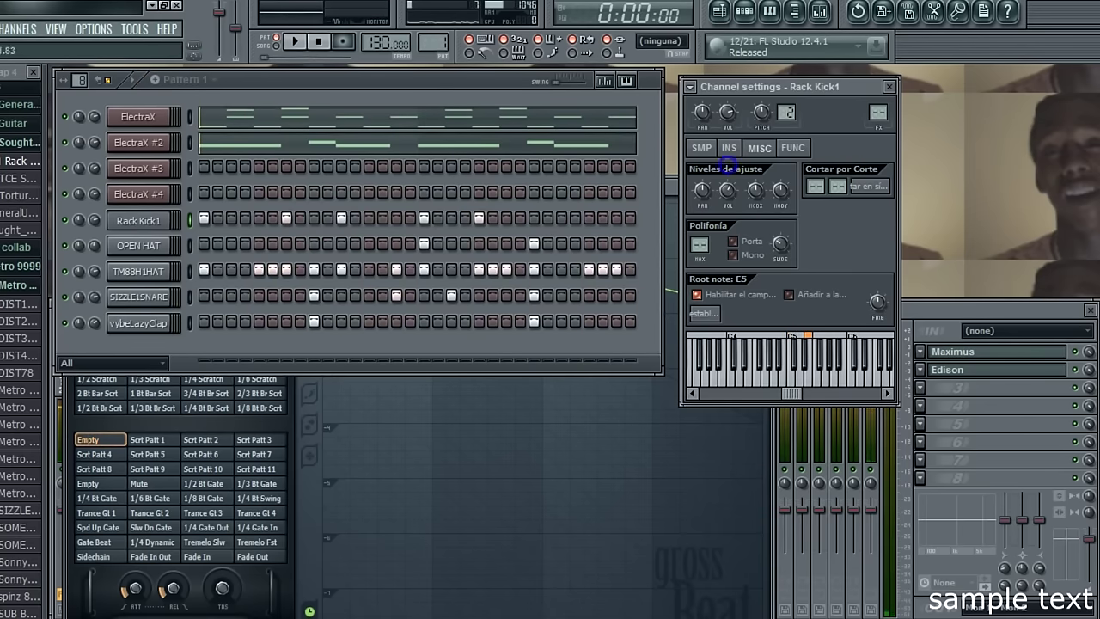
{"action": "key", "text": "space"}
{"action": "right_click", "coordinate": [291, 220]}
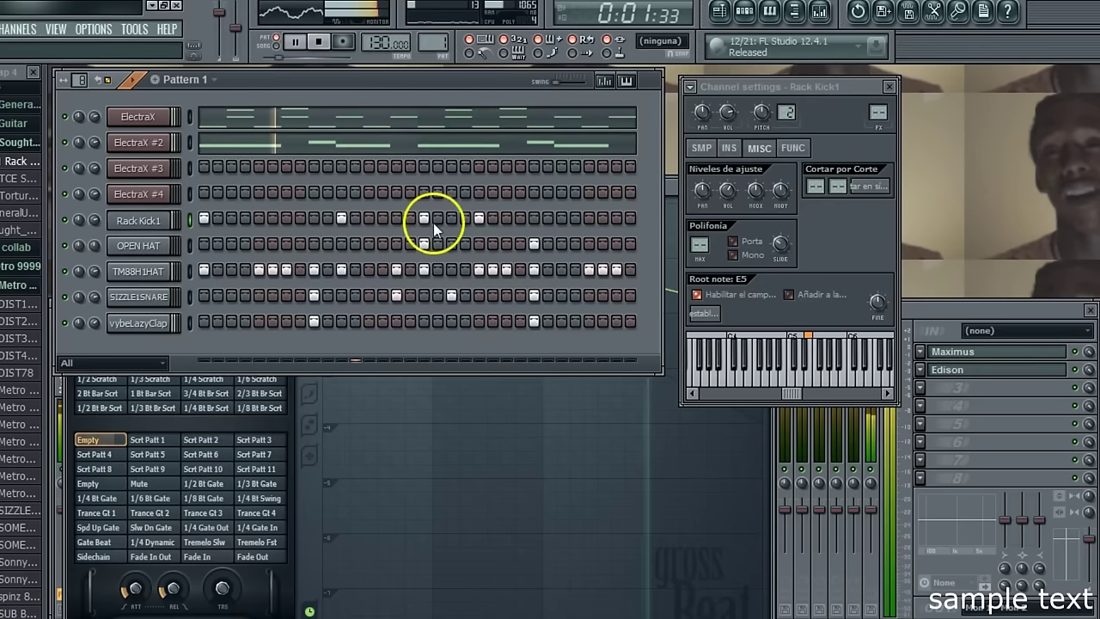
{"action": "left_click", "coordinate": [616, 218]}
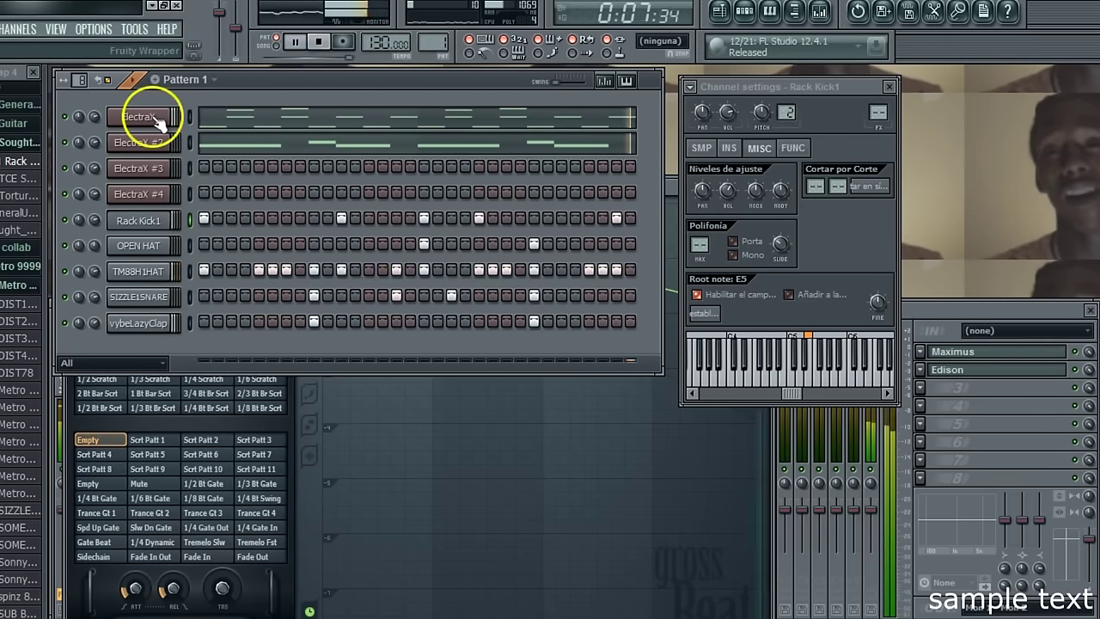
Transpose all ElectraX melody notes up an octave and back down two semitones, so the first note sits on C#6
{"action": "left_click", "coordinate": [222, 115]}
{"action": "left_click", "coordinate": [181, 73]}
{"action": "left_click_drag", "start_coordinate": [92, 135], "coordinate": [1081, 395]}
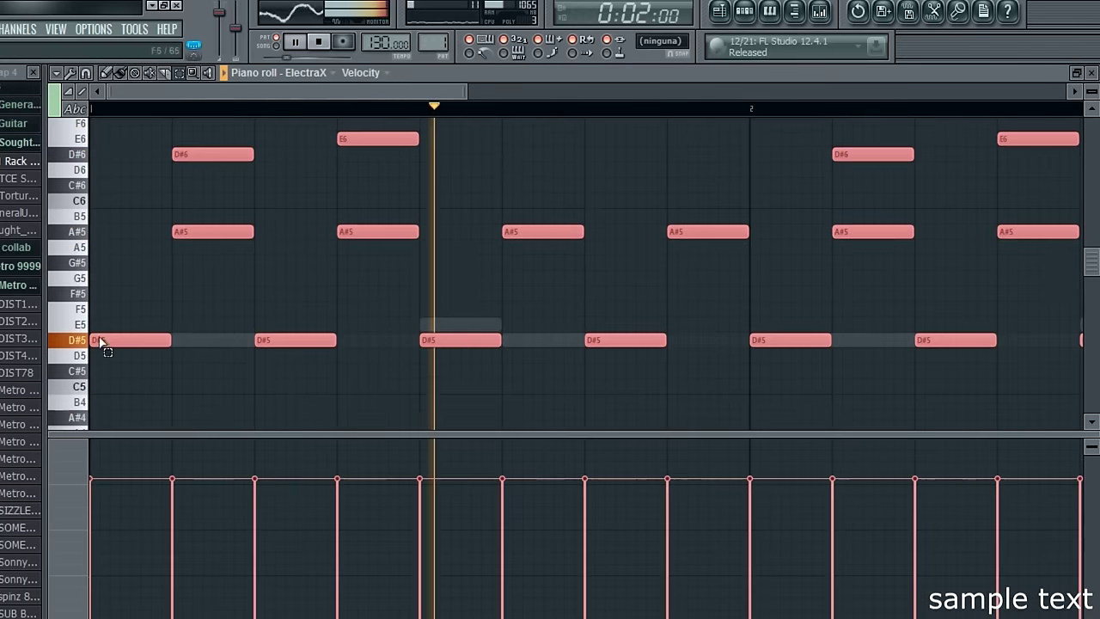
{"action": "key", "text": "space"}
{"action": "left_click_drag", "start_coordinate": [140, 329], "coordinate": [89, 133]}
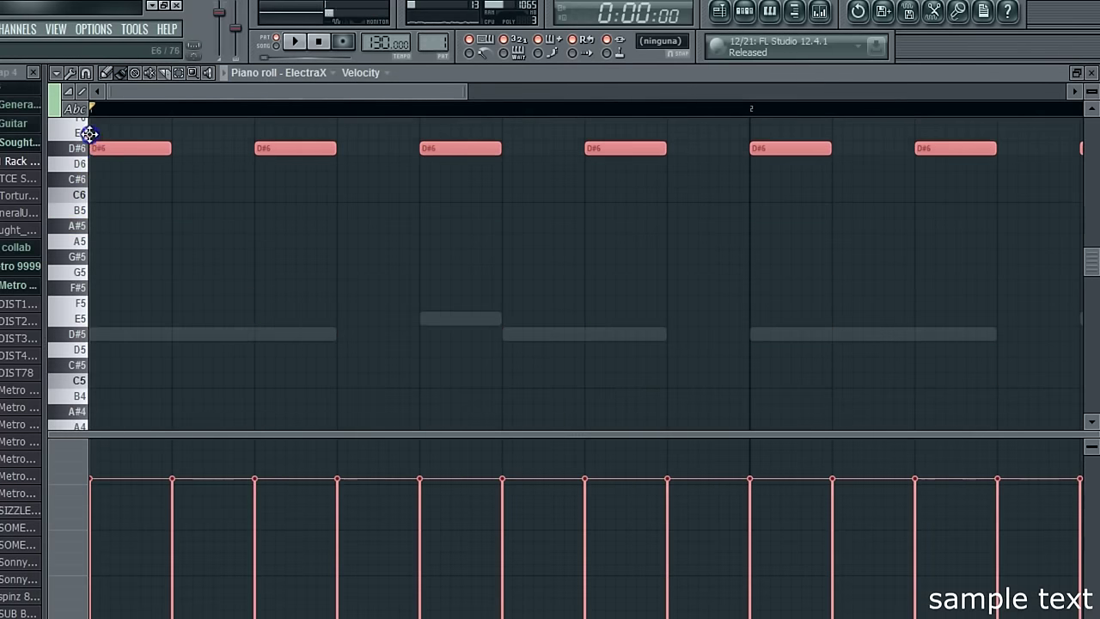
{"action": "key", "text": "space"}
{"action": "scroll", "coordinate": [240, 148], "scroll_direction": "up", "scroll_amount": 2}
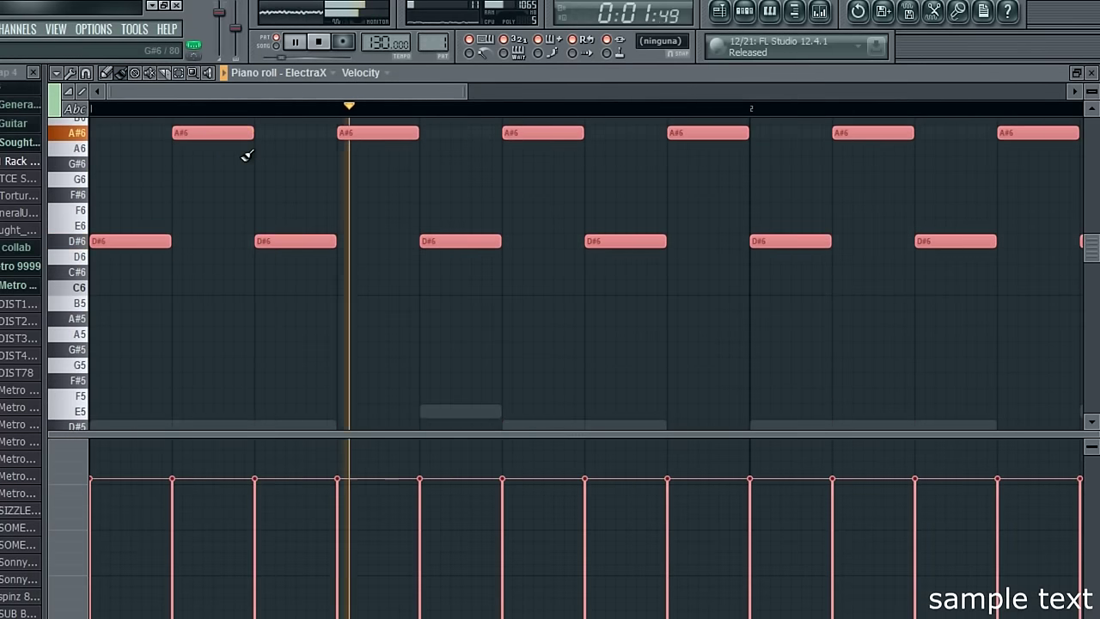
{"action": "left_click_drag", "start_coordinate": [137, 238], "coordinate": [123, 278]}
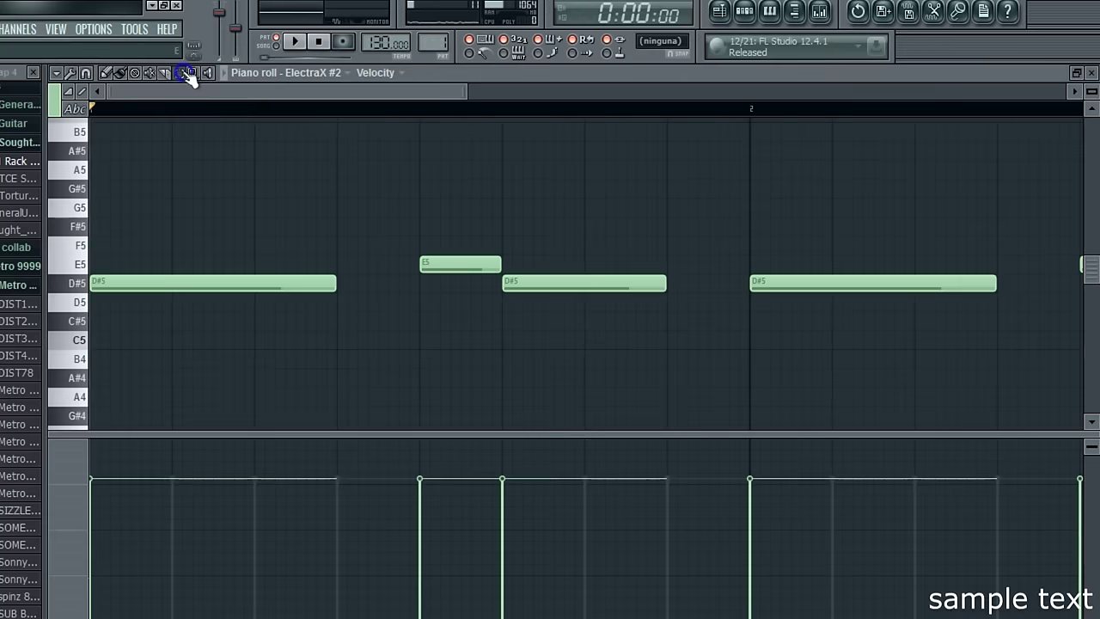
Transpose all ElectraX #2 bass notes down two semitones, so the first note sits on C#5, and close the piano roll
{"action": "key", "text": "ctrl+a"}
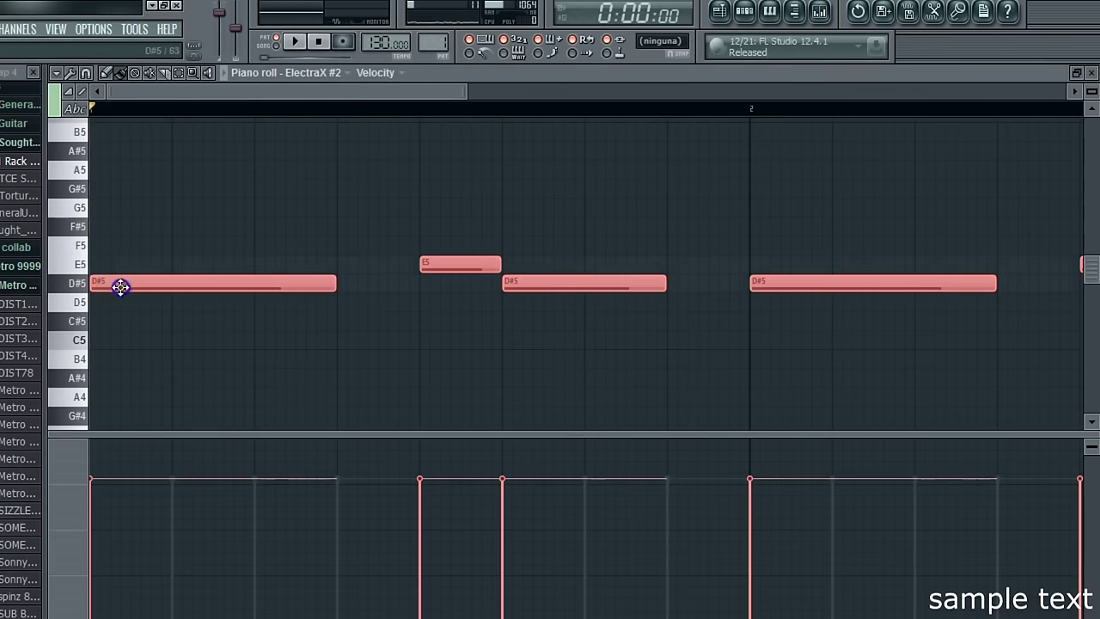
{"action": "left_click", "coordinate": [120, 287]}
{"action": "key", "text": "space"}
{"action": "left_click", "coordinate": [1089, 72]}
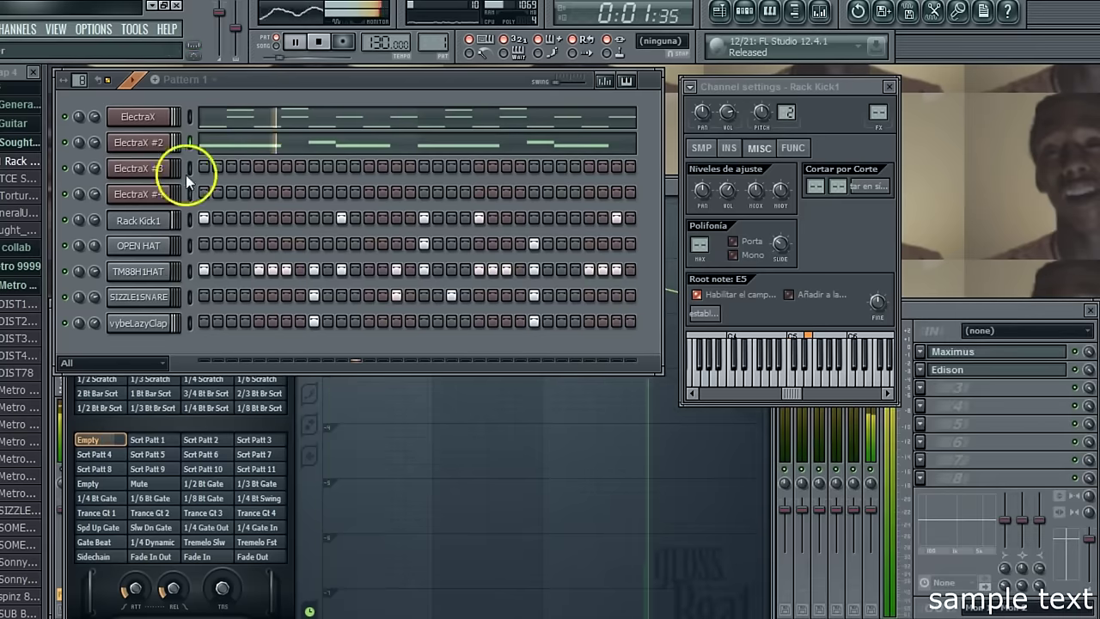
Try the PL cool detune, PL humble pluck and SY traphouse again patches from the Gutta N' Savage bank on ElectraX #3
{"action": "left_click", "coordinate": [154, 170]}
{"action": "left_click", "coordinate": [707, 148]}
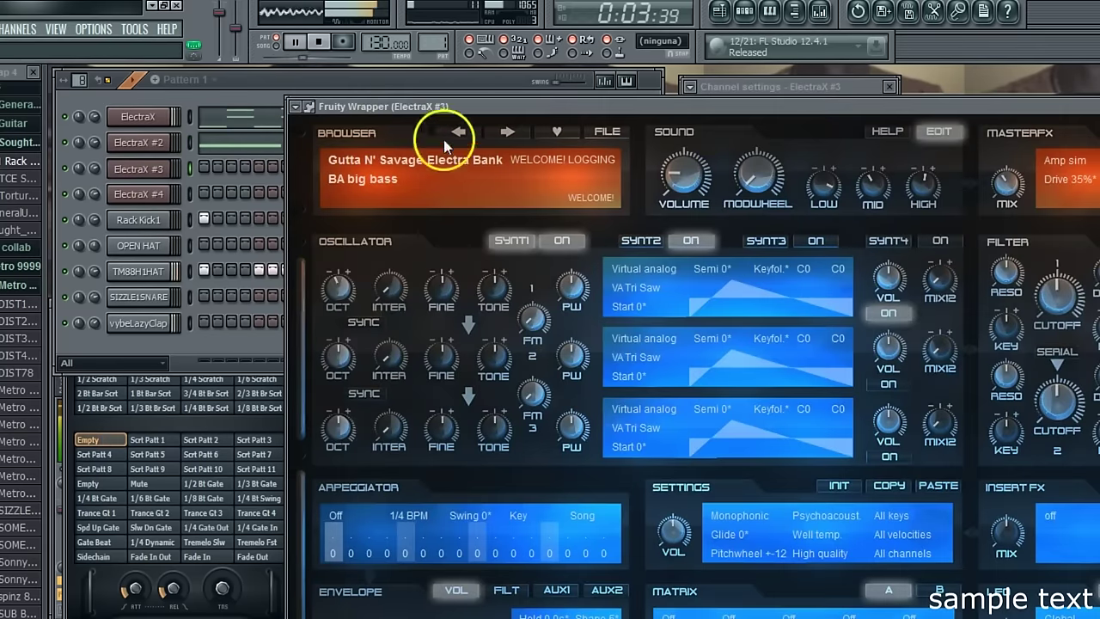
{"action": "left_click_drag", "start_coordinate": [412, 109], "coordinate": [447, 62]}
{"action": "left_click", "coordinate": [447, 116]}
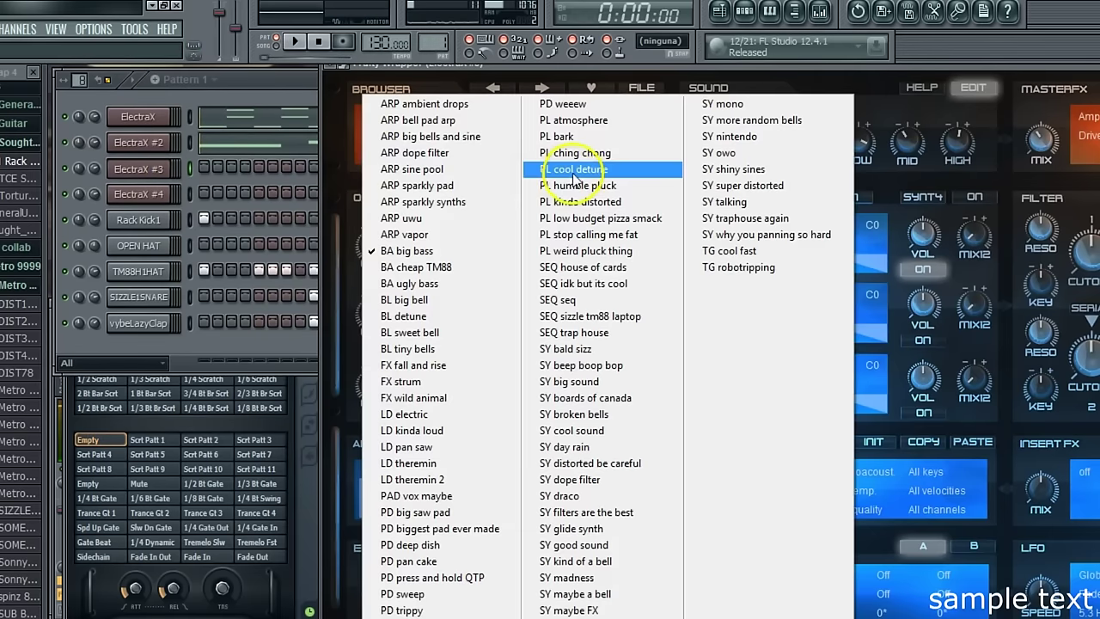
{"action": "left_click", "coordinate": [573, 171]}
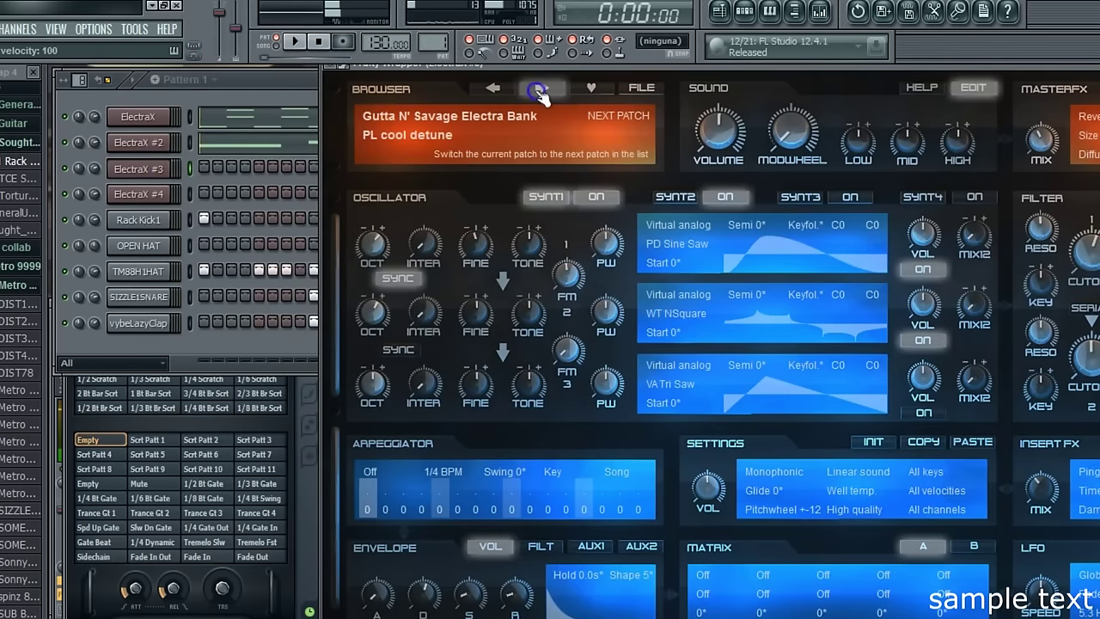
{"action": "left_click", "coordinate": [538, 90]}
{"action": "left_click", "coordinate": [426, 135]}
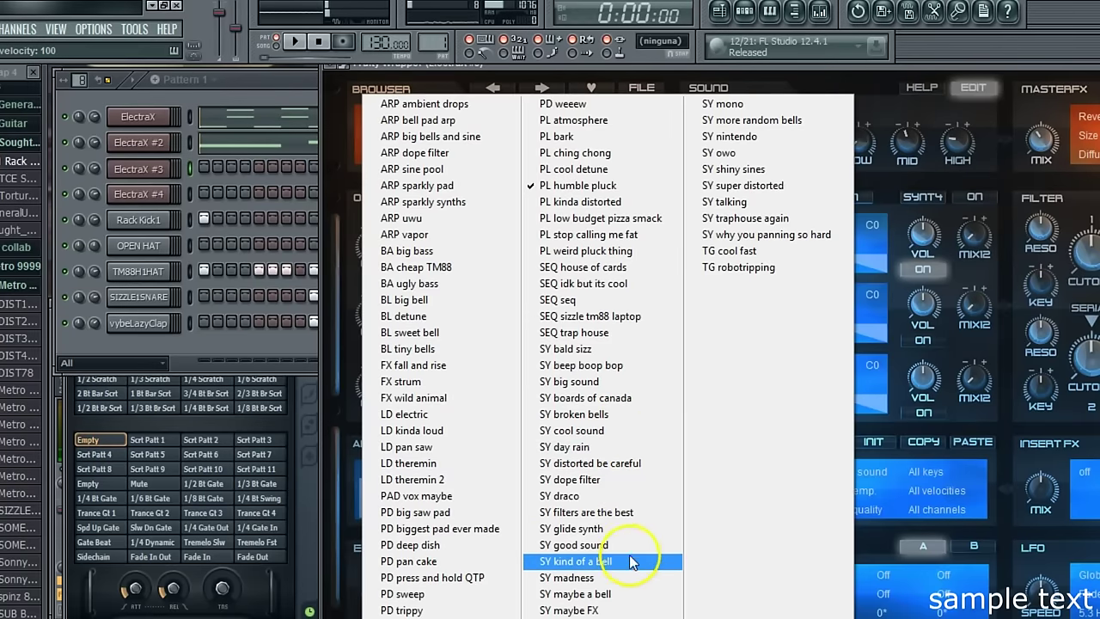
{"action": "left_click", "coordinate": [735, 218]}
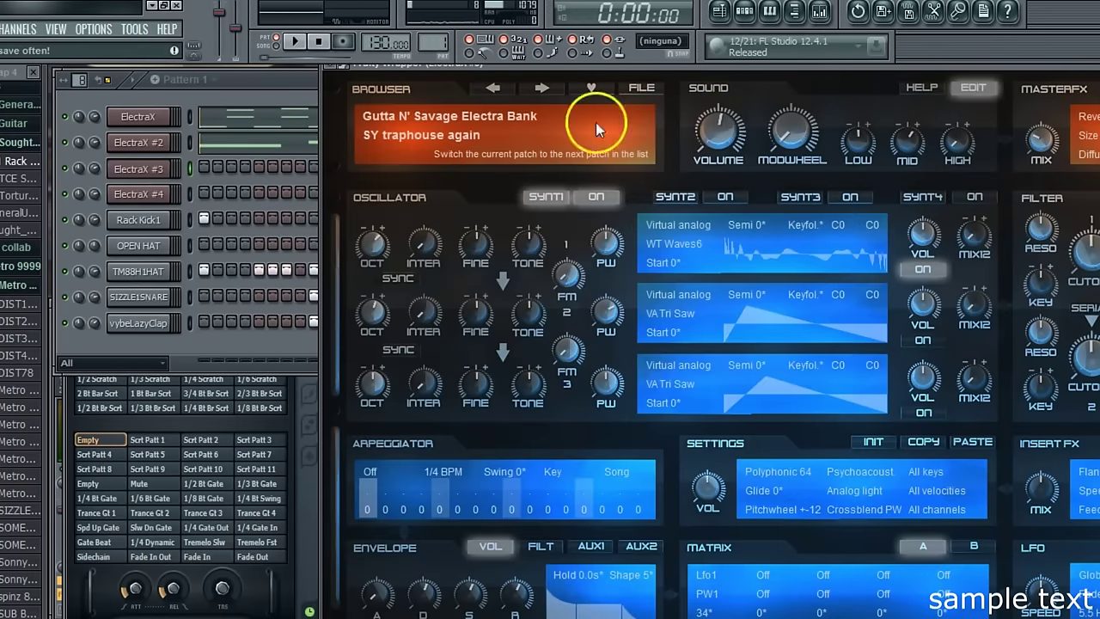
{"action": "left_click", "coordinate": [303, 91]}
{"action": "right_click", "coordinate": [164, 169]}
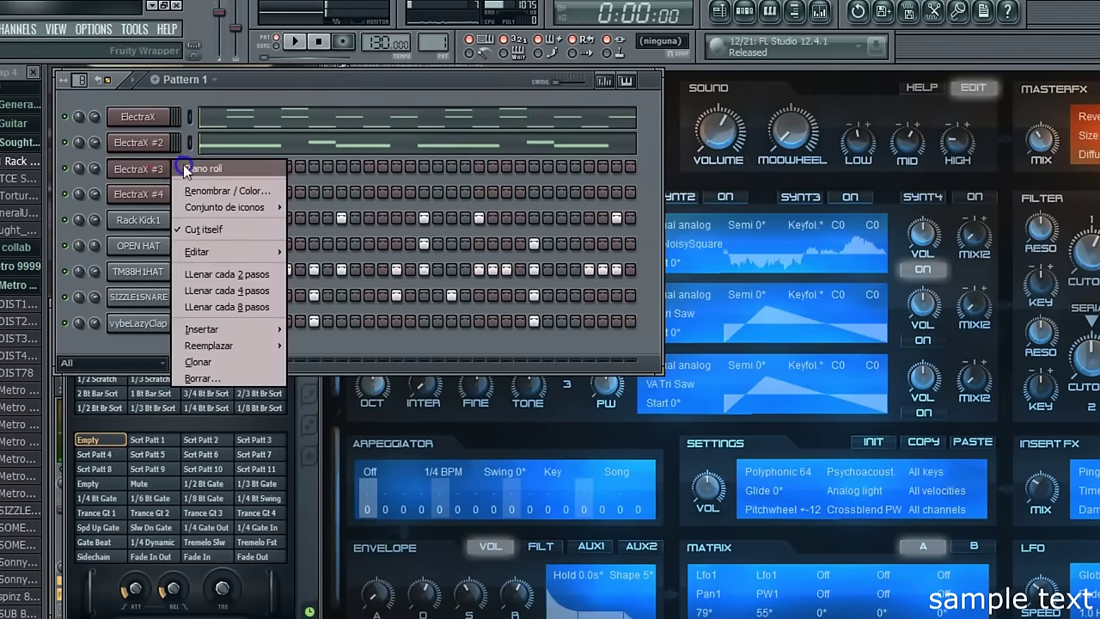
{"action": "left_click", "coordinate": [183, 164]}
{"action": "scroll", "coordinate": [101, 182], "scroll_direction": "up", "scroll_amount": 3}
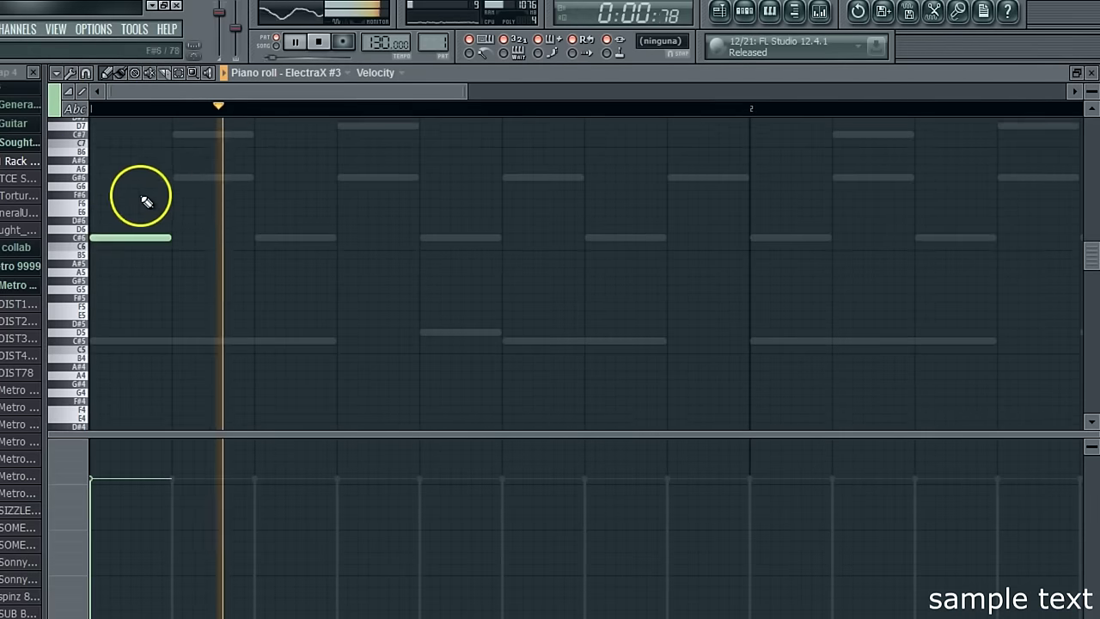
{"action": "left_click", "coordinate": [185, 181]}
{"action": "right_click", "coordinate": [197, 179]}
{"action": "right_click", "coordinate": [158, 238]}
{"action": "left_click", "coordinate": [84, 343]}
{"action": "left_click", "coordinate": [82, 287]}
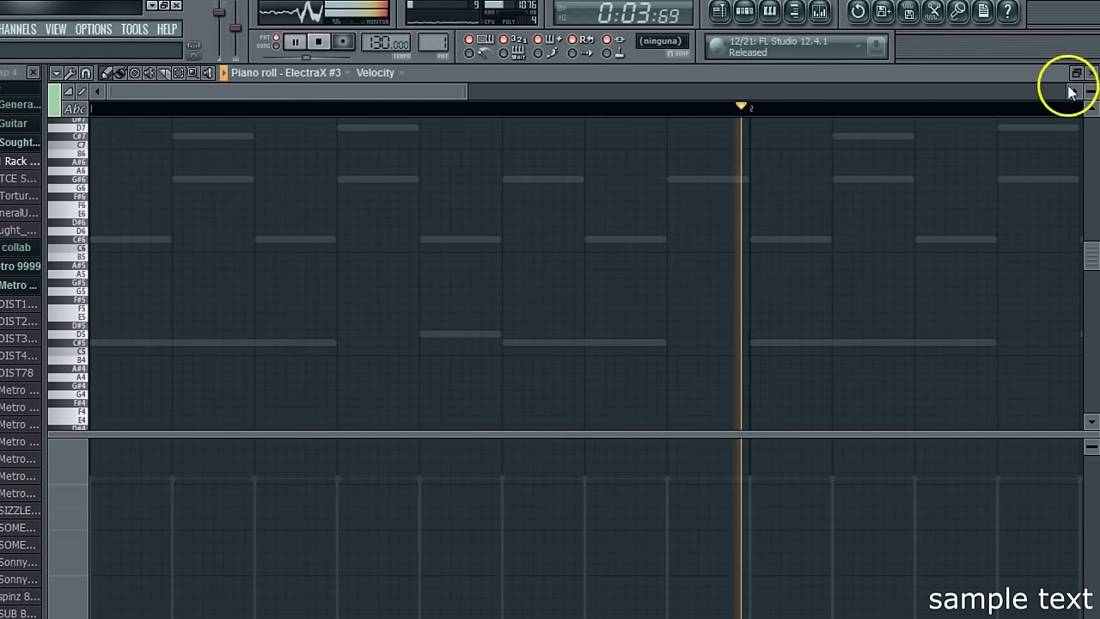
Close the piano roll, solo the ElectraX channels without the drums, and open the ElectraX #3 plugin
{"action": "left_click", "coordinate": [1091, 72]}
{"action": "right_click", "coordinate": [86, 116]}
{"action": "left_click", "coordinate": [67, 145]}
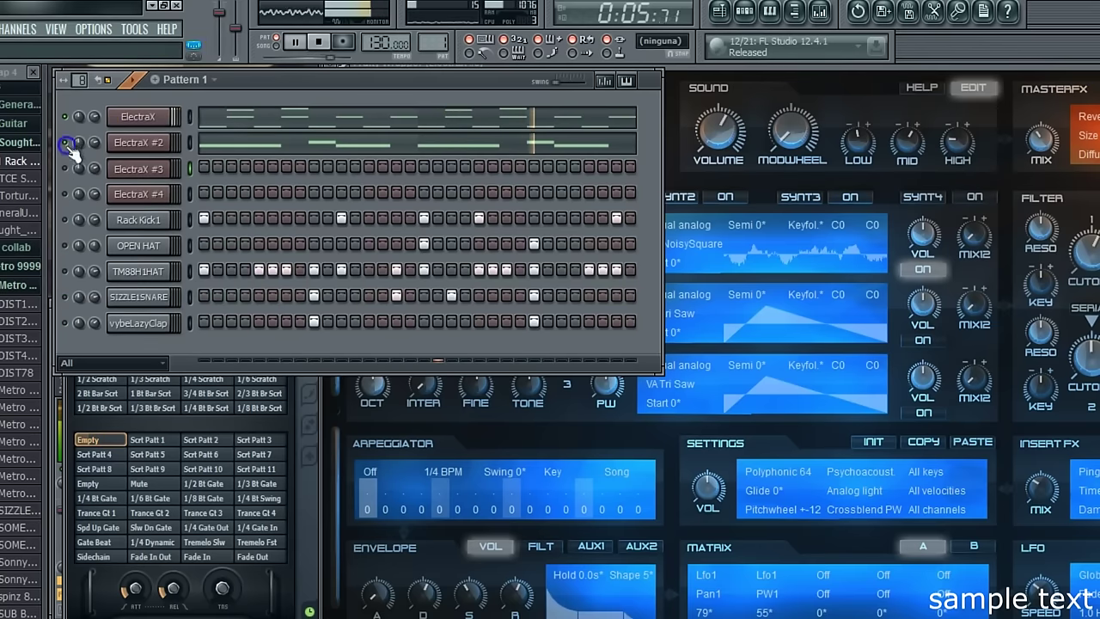
{"action": "left_click", "coordinate": [138, 169]}
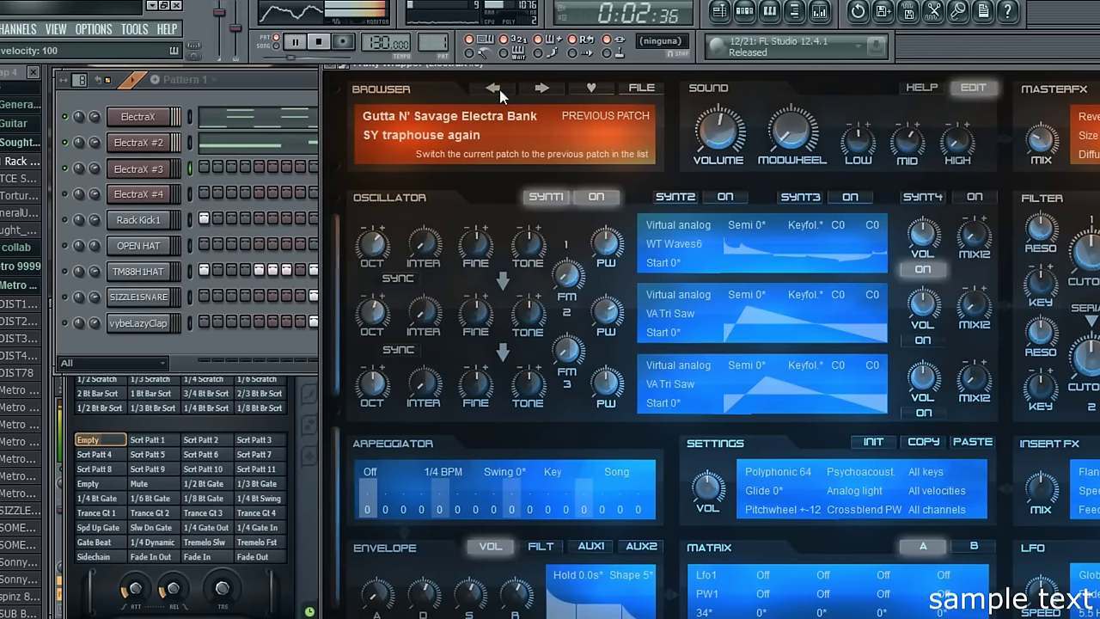
Draw C#5, D5 and C#5 notes at the start and middle of bar 1 in ElectraX #3's piano roll
{"action": "right_click", "coordinate": [164, 165]}
{"action": "left_click", "coordinate": [184, 169]}
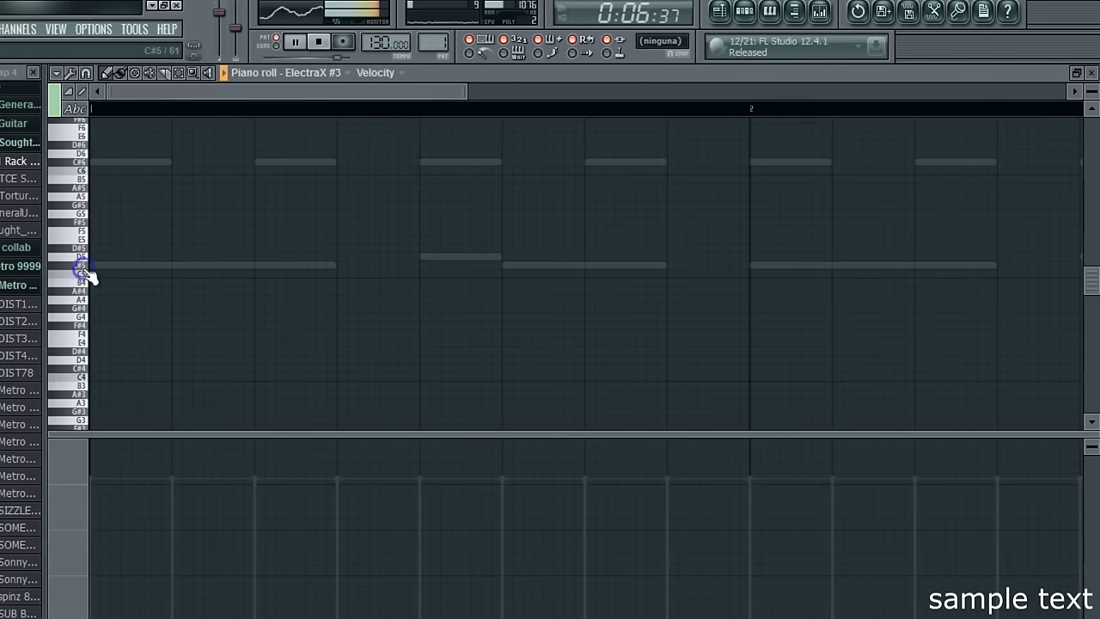
{"action": "left_click", "coordinate": [421, 256]}
{"action": "left_click", "coordinate": [506, 266]}
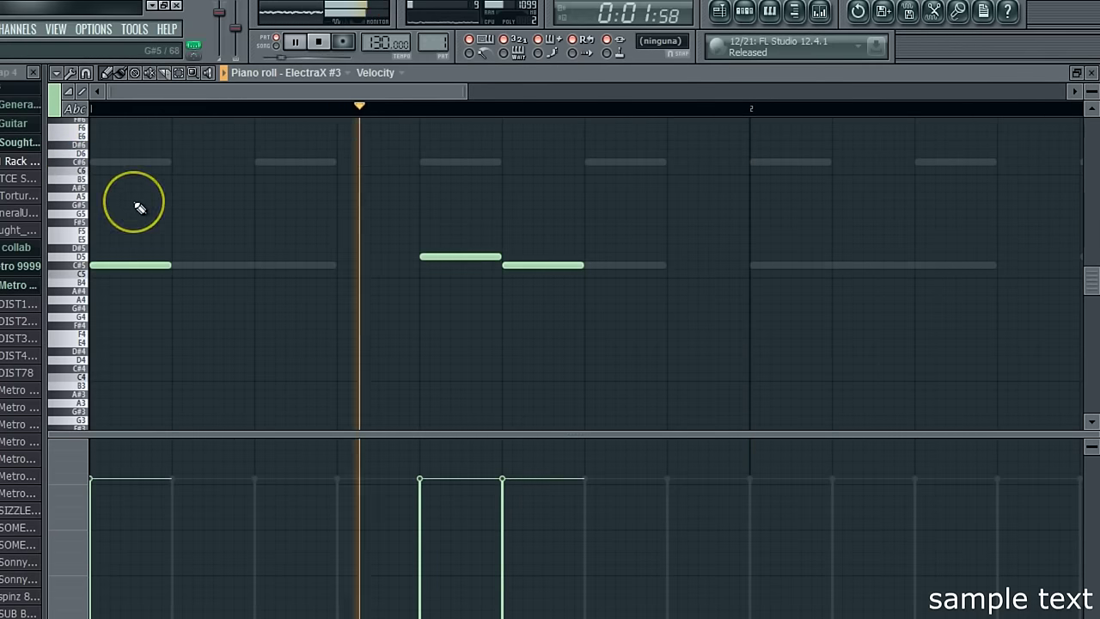
Raise the three ElectraX #3 notes by an octave, with the first on C#6, and play them
{"action": "left_click", "coordinate": [180, 74]}
{"action": "mouse_move", "coordinate": [69, 214]}
{"action": "left_mouse_down"}
{"action": "mouse_move", "coordinate": [68, 272]}
{"action": "mouse_move", "coordinate": [112, 159]}
{"action": "left_mouse_up"}
{"action": "left_click", "coordinate": [121, 74]}
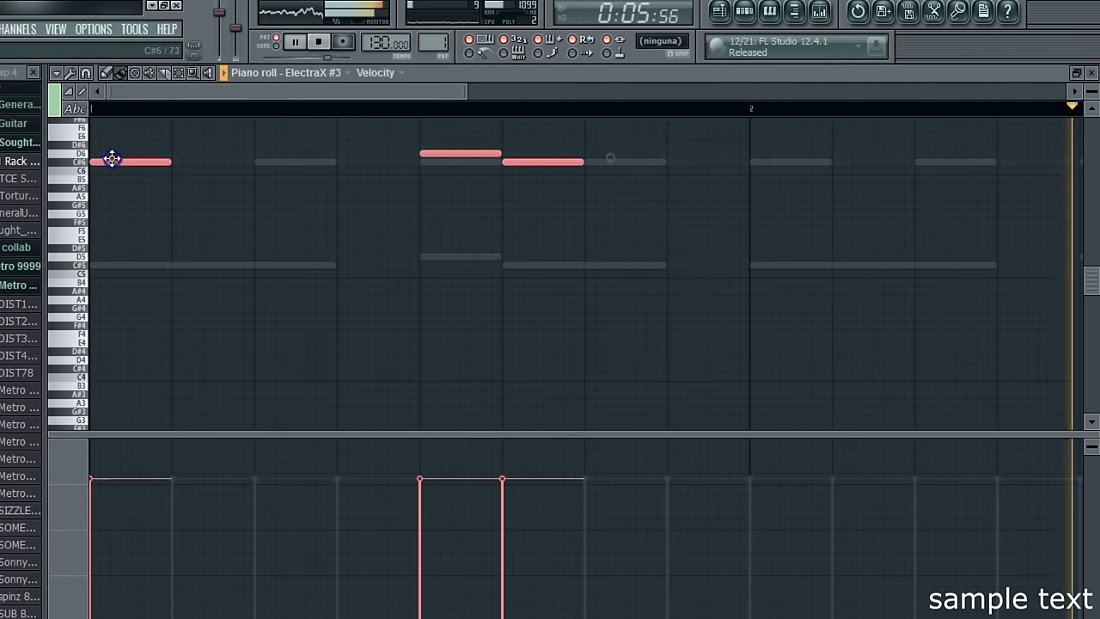
{"action": "key", "text": "space"}
{"action": "scroll", "coordinate": [147, 172], "scroll_direction": "up", "scroll_amount": 2}
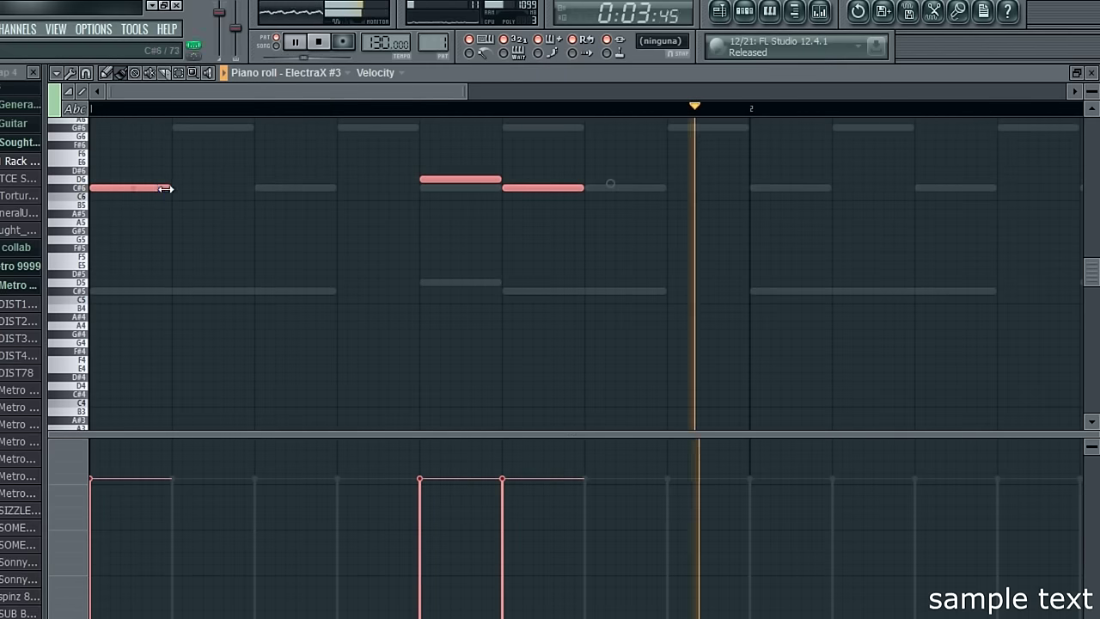
{"action": "key", "text": "space"}
Halve the length of the three ElectraX #3 notes and copy them into bar 2
{"action": "left_click_drag", "start_coordinate": [167, 188], "coordinate": [126, 200]}
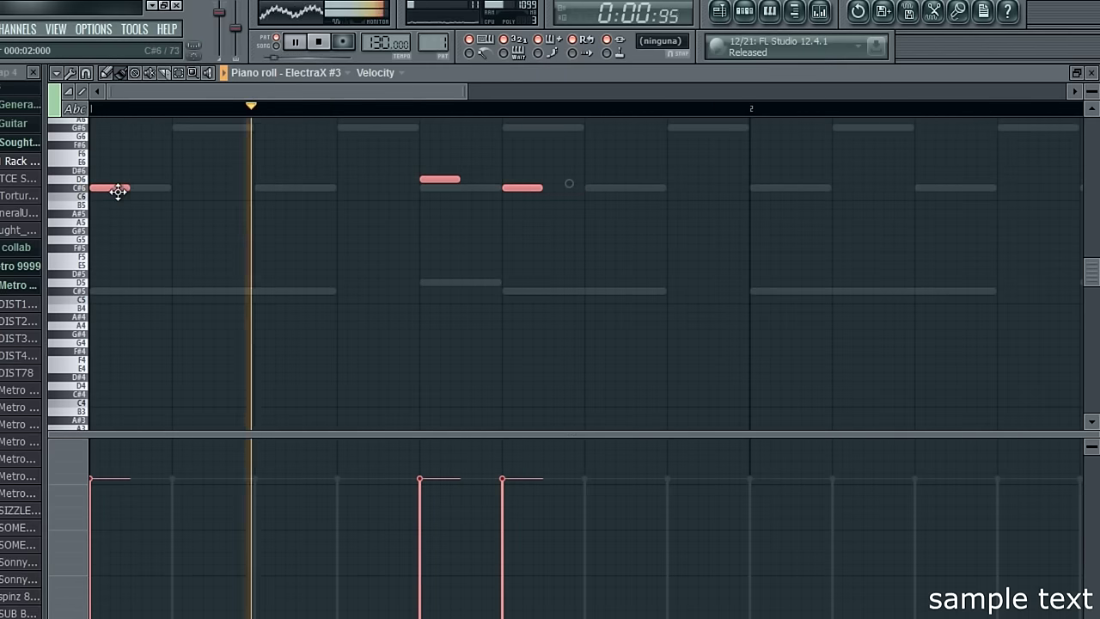
{"action": "left_click_drag", "start_coordinate": [118, 191], "coordinate": [776, 197]}
{"action": "key", "text": "space"}
{"action": "scroll", "coordinate": [244, 175], "scroll_direction": "up", "scroll_amount": 1}
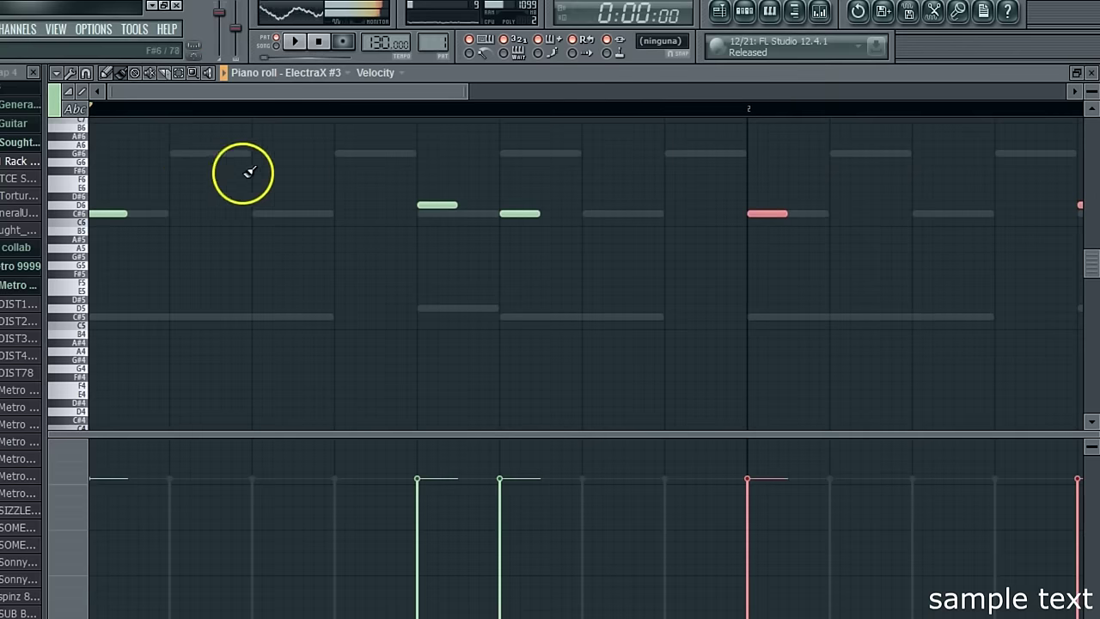
Add a G#5 note after bar 1's first C#6 and try a D6 note following it
{"action": "left_click_drag", "start_coordinate": [216, 152], "coordinate": [196, 260]}
{"action": "key", "text": "space"}
{"action": "key", "text": "space"}
{"action": "left_click", "coordinate": [253, 206]}
{"action": "left_click", "coordinate": [420, 202]}
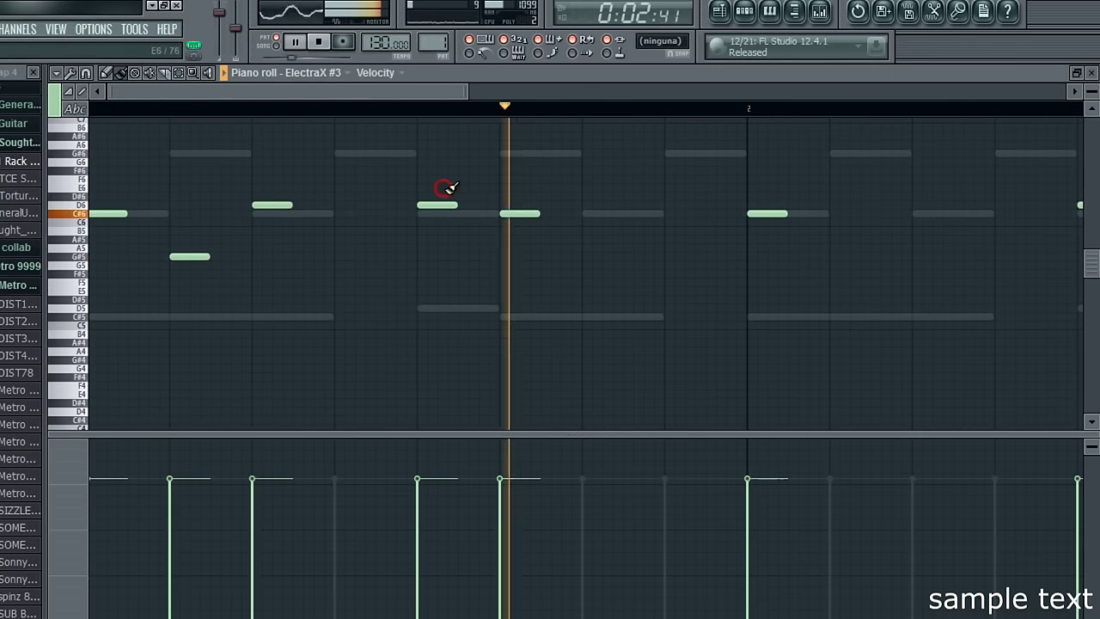
{"action": "key", "text": "space"}
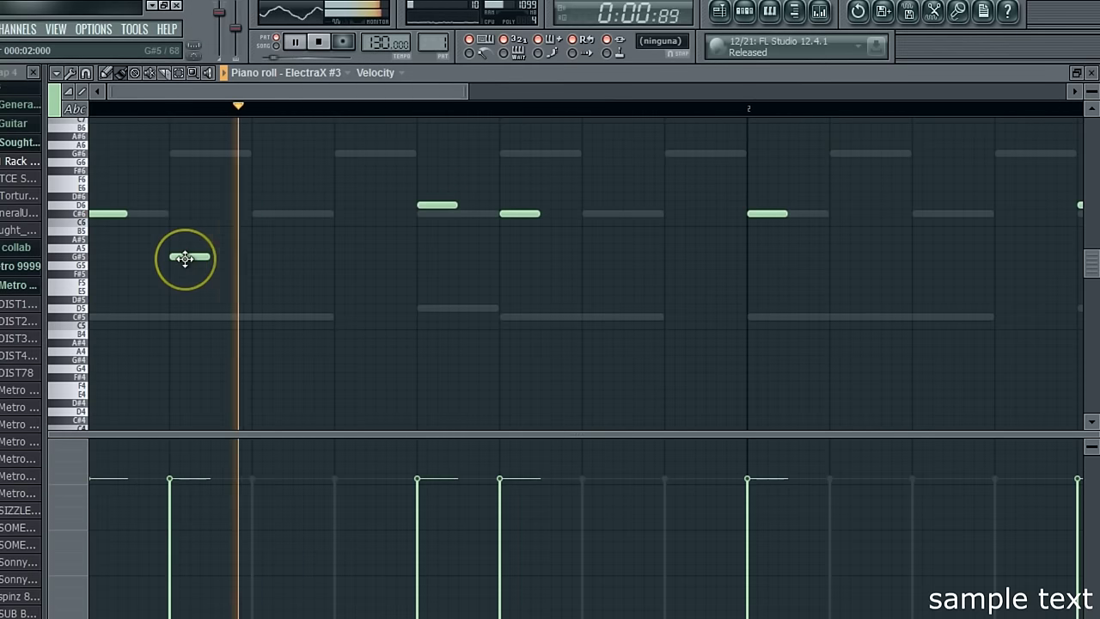
Add a G#6 note after bar 2's first note and raise the matching bar 1 note to G#6
{"action": "mouse_move", "coordinate": [421, 92]}
{"action": "left_mouse_down"}
{"action": "mouse_move", "coordinate": [548, 94]}
{"action": "mouse_move", "coordinate": [508, 87]}
{"action": "mouse_move", "coordinate": [260, 130]}
{"action": "left_mouse_up"}
{"action": "left_click", "coordinate": [491, 153]}
{"action": "left_click", "coordinate": [205, 258]}
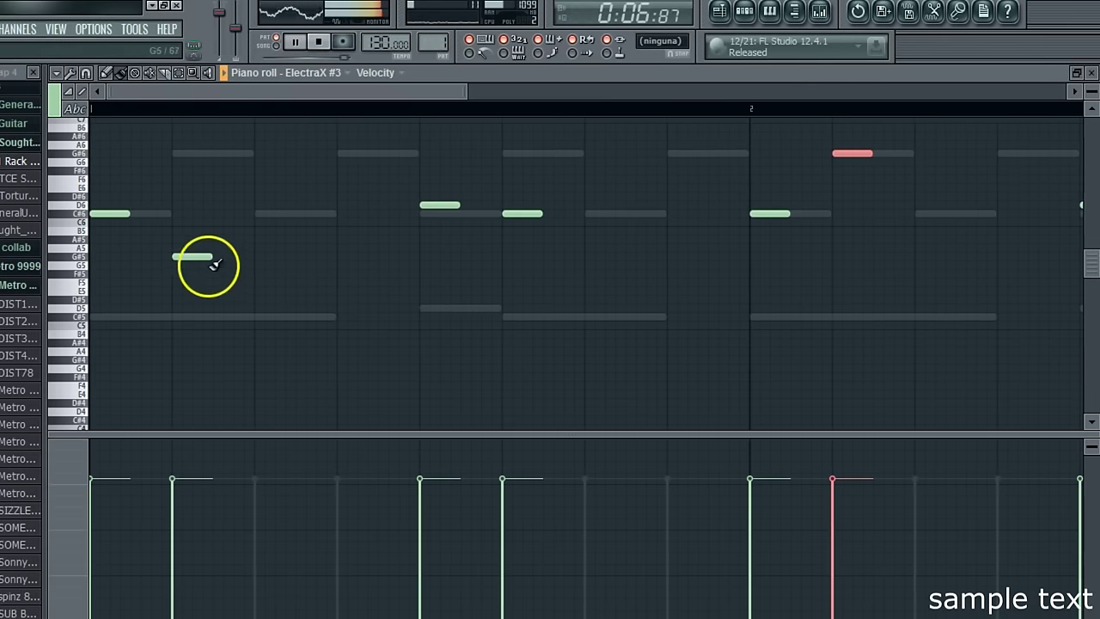
{"action": "left_click_drag", "start_coordinate": [194, 155], "coordinate": [199, 152]}
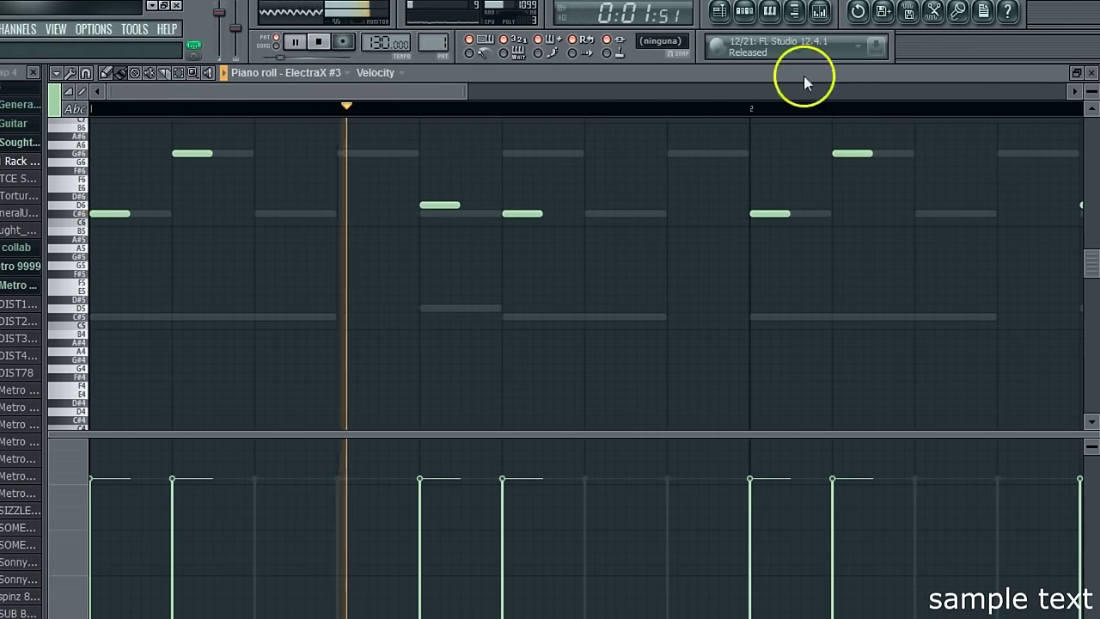
Close the piano roll, unsolo the channels and play the whole pattern
{"action": "left_click", "coordinate": [1091, 72]}
{"action": "left_click", "coordinate": [75, 121]}
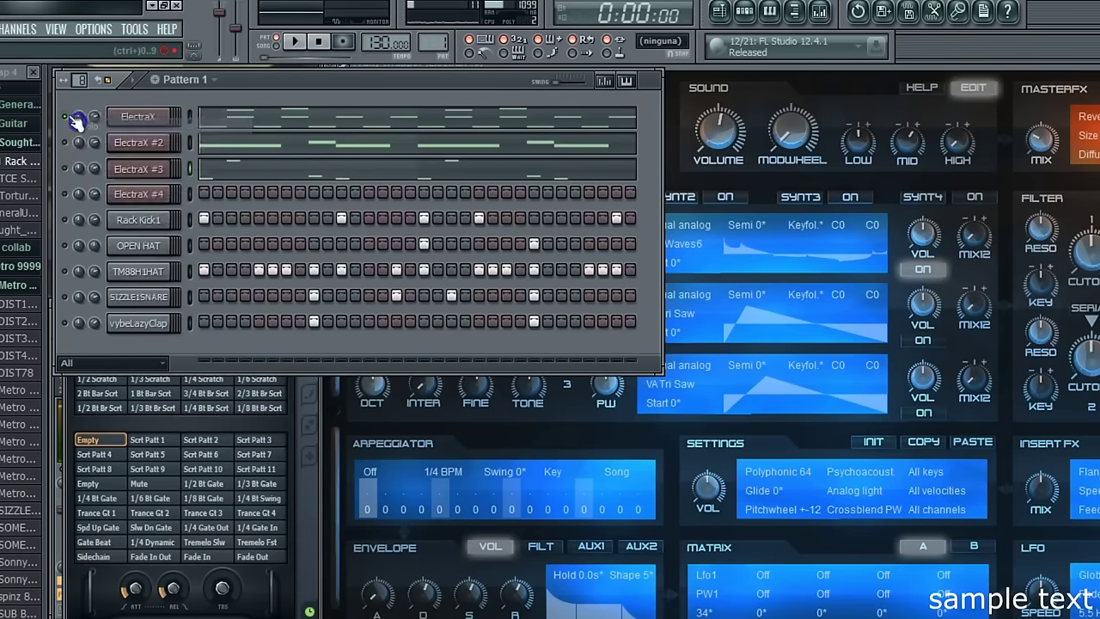
{"action": "key", "text": "space"}
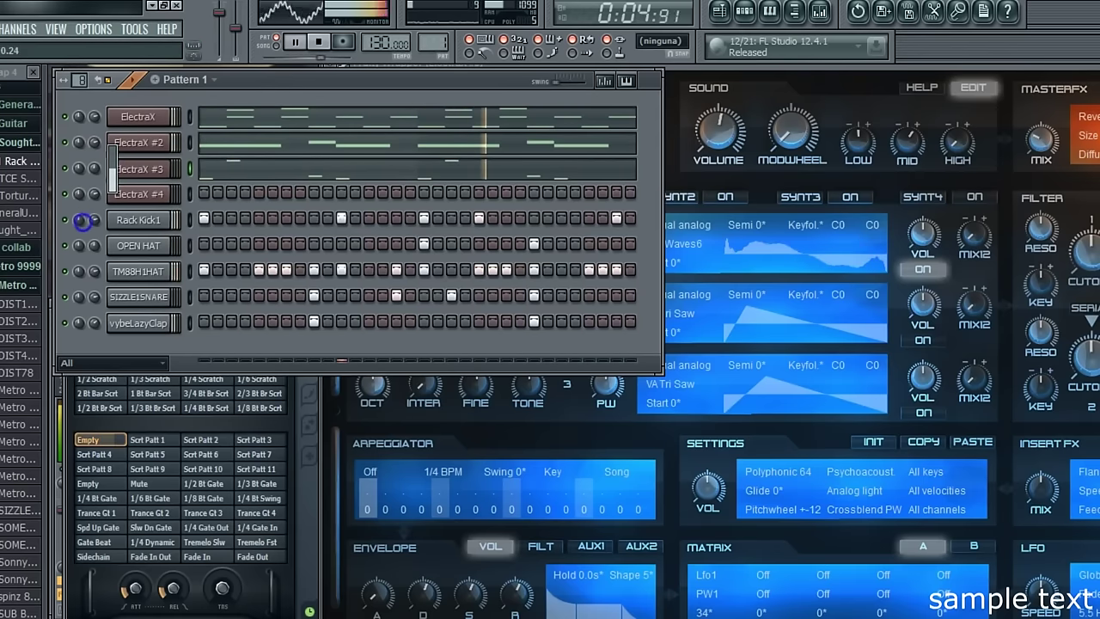
Transpose all ElectraX #3 notes down two octaves, with the first on C#4, and close the piano roll
{"action": "left_click", "coordinate": [206, 170]}
{"action": "left_click_drag", "start_coordinate": [92, 135], "coordinate": [1079, 411]}
{"action": "left_click", "coordinate": [119, 74]}
{"action": "scroll", "coordinate": [125, 221], "scroll_direction": "down", "scroll_amount": 2}
{"action": "mouse_move", "coordinate": [105, 247]}
{"action": "left_mouse_down"}
{"action": "mouse_move", "coordinate": [83, 412]}
{"action": "mouse_move", "coordinate": [96, 390]}
{"action": "left_mouse_up"}
{"action": "scroll", "coordinate": [118, 326], "scroll_direction": "down", "scroll_amount": 1}
{"action": "scroll", "coordinate": [112, 309], "scroll_direction": "down", "scroll_amount": 10}
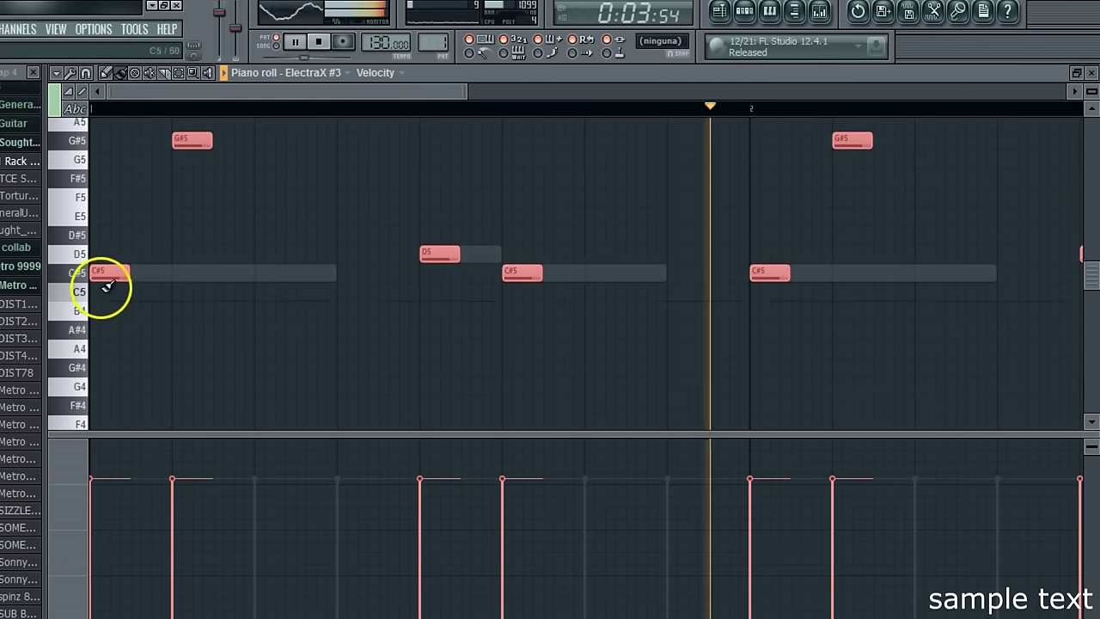
{"action": "left_click_drag", "start_coordinate": [107, 161], "coordinate": [43, 385]}
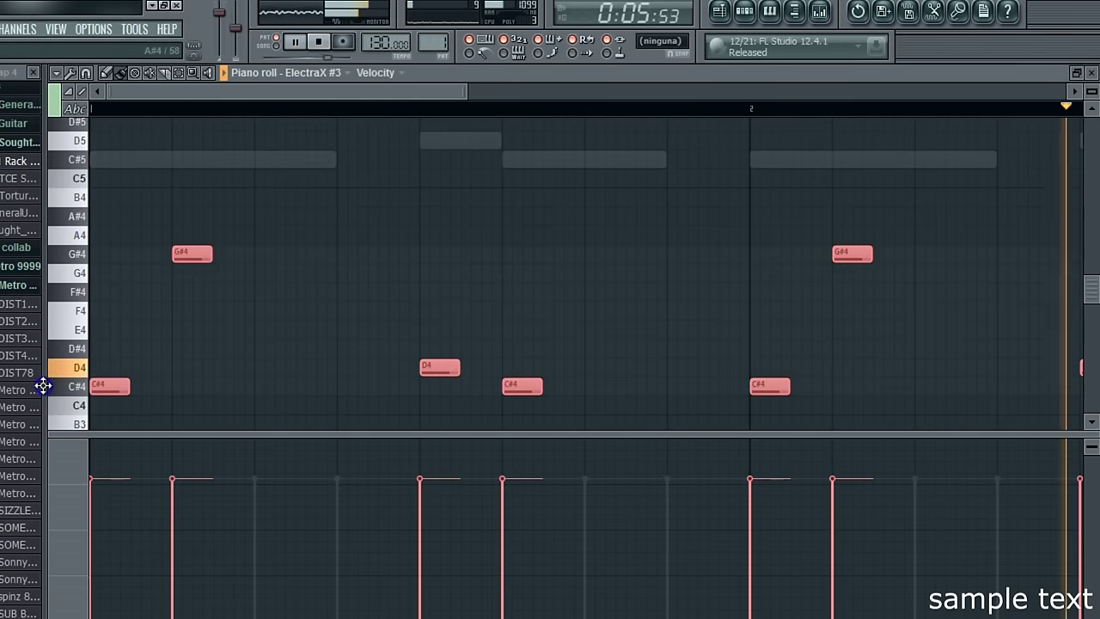
{"action": "left_click", "coordinate": [1091, 72]}
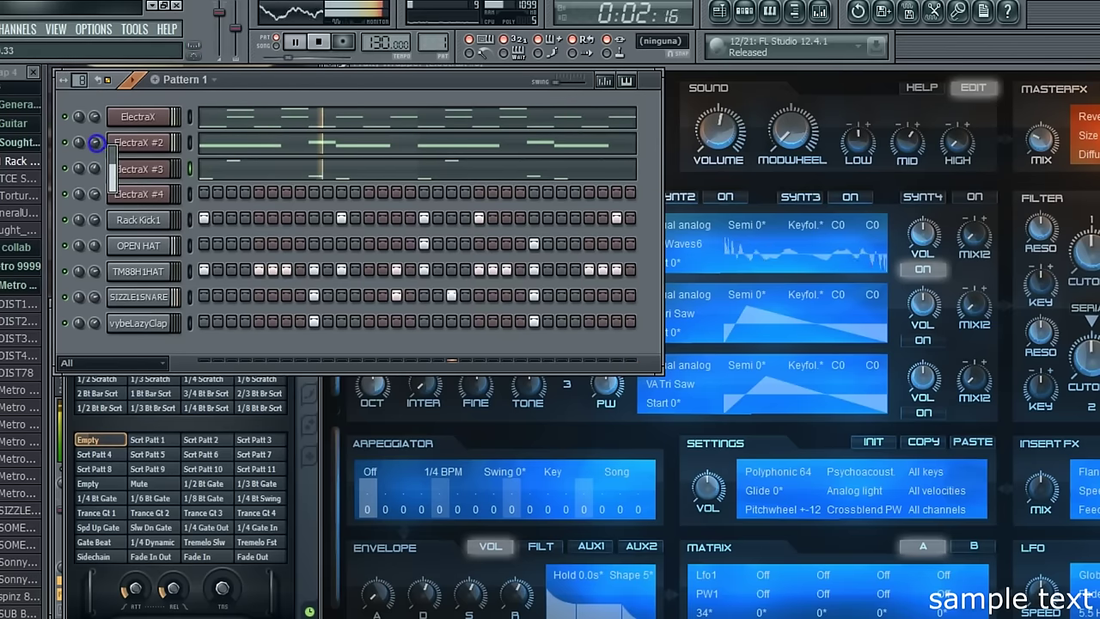
Audition ElectraX #3 in the pattern, remove all its notes and return to its plugin window
{"action": "right_click", "coordinate": [67, 169]}
{"action": "key", "text": "space"}
{"action": "left_click", "coordinate": [125, 170]}
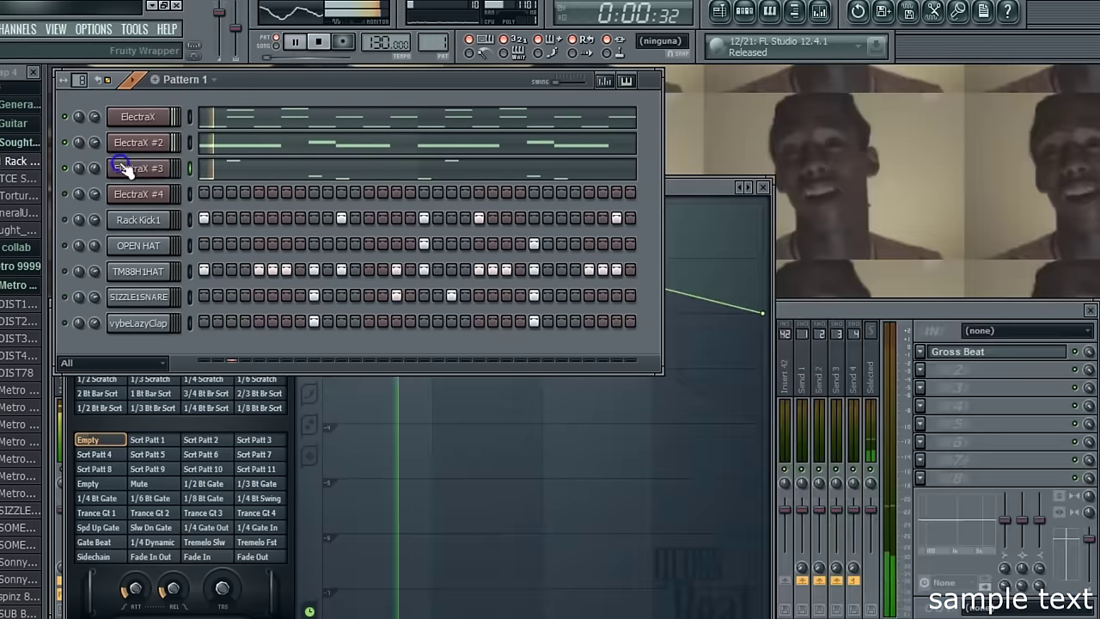
{"action": "left_click", "coordinate": [127, 169]}
{"action": "left_click", "coordinate": [272, 171]}
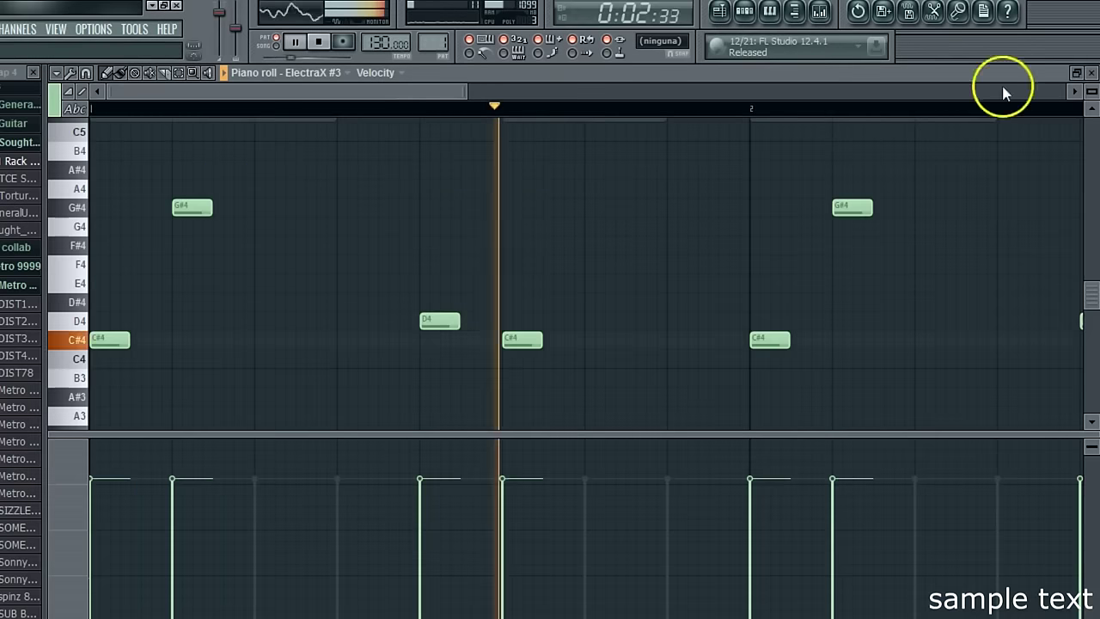
{"action": "key", "text": "ctrl+x"}
{"action": "left_click", "coordinate": [1090, 73]}
{"action": "left_click", "coordinate": [747, 93]}
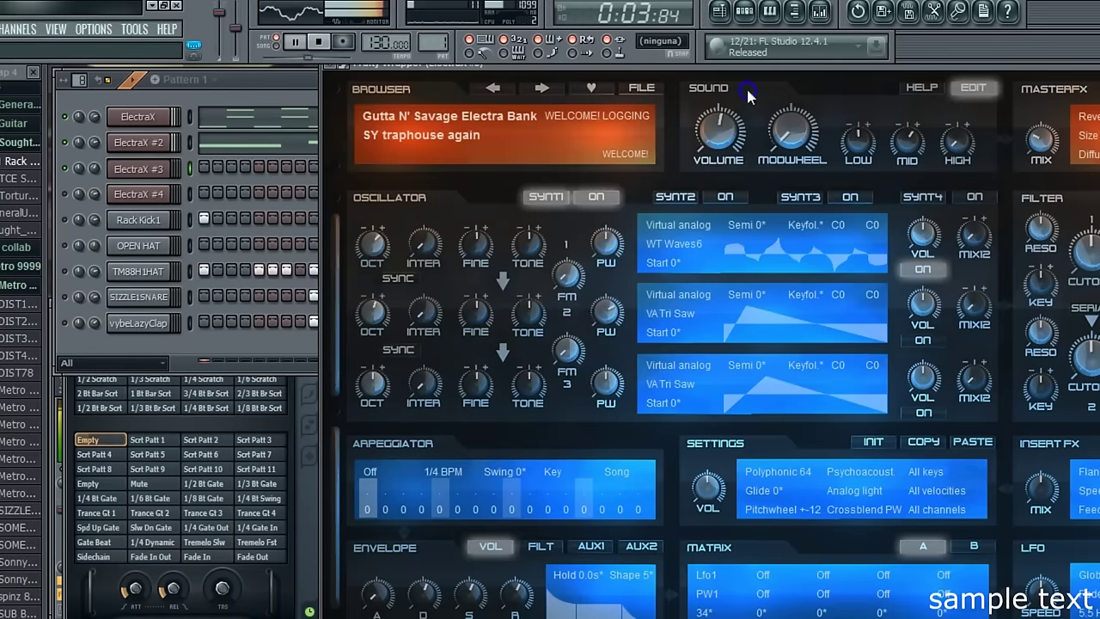
Switch ElectraX #3 to the SY talking patch and place a C#6 note at the start of its piano roll
{"action": "left_click", "coordinate": [495, 90]}
{"action": "right_click", "coordinate": [182, 172]}
{"action": "left_click", "coordinate": [275, 167]}
{"action": "left_click", "coordinate": [110, 213]}
{"action": "key", "text": "space"}
{"action": "key", "text": "space"}
Continue the ElectraX #3 phrase with G#6, G#6 and F#6 notes on the next three grid divisions, checking by playback
{"action": "left_click", "coordinate": [172, 153]}
{"action": "left_click", "coordinate": [258, 212]}
{"action": "key", "text": "space"}
{"action": "key", "text": "space"}
{"action": "left_click_drag", "start_coordinate": [258, 212], "coordinate": [281, 206]}
{"action": "key", "text": "space"}
{"action": "key", "text": "space"}
{"action": "left_click", "coordinate": [355, 196]}
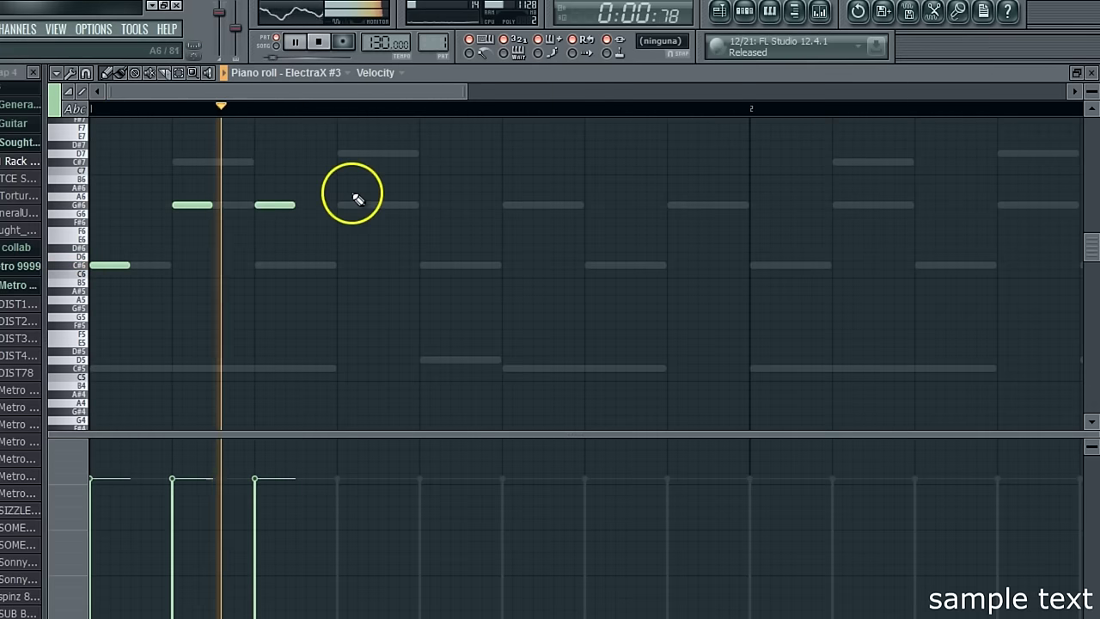
{"action": "left_click_drag", "start_coordinate": [352, 190], "coordinate": [354, 225]}
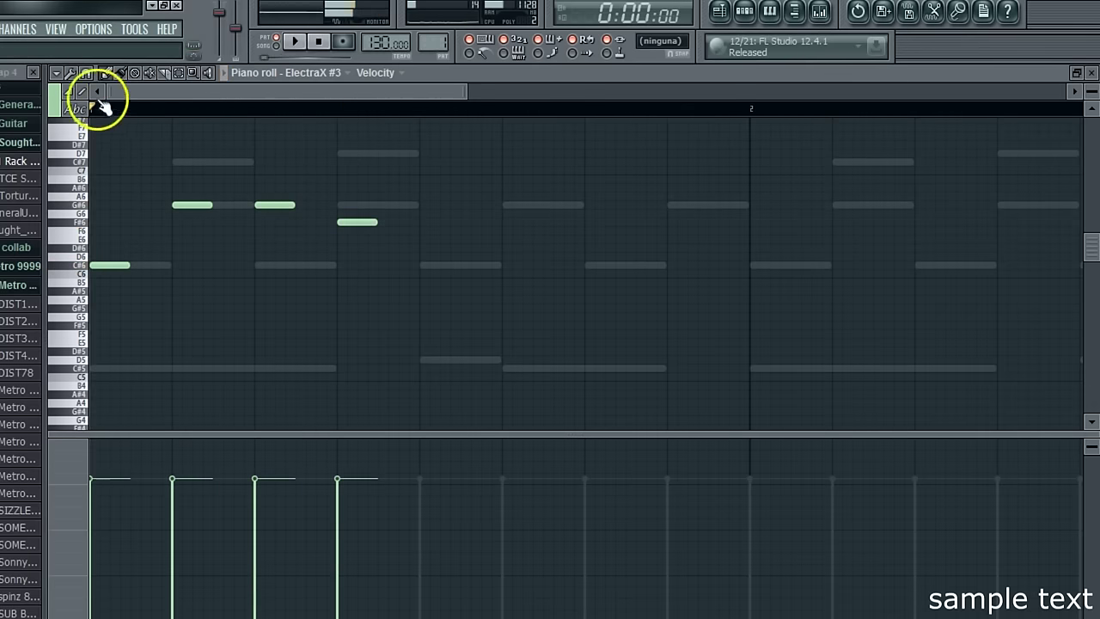
Repeat the four-note ElectraX #3 phrase through the rest of the pattern and close the piano roll
{"action": "left_click", "coordinate": [56, 72]}
{"action": "mouse_move", "coordinate": [75, 106]}
{"action": "left_click", "coordinate": [215, 149]}
{"action": "left_click_drag", "start_coordinate": [407, 266], "coordinate": [435, 263]}
{"action": "left_click", "coordinate": [447, 244], "text": "ctrl"}
{"action": "left_click", "coordinate": [56, 72]}
{"action": "mouse_move", "coordinate": [76, 106]}
{"action": "left_click", "coordinate": [203, 142]}
{"action": "left_click", "coordinate": [1089, 73]}
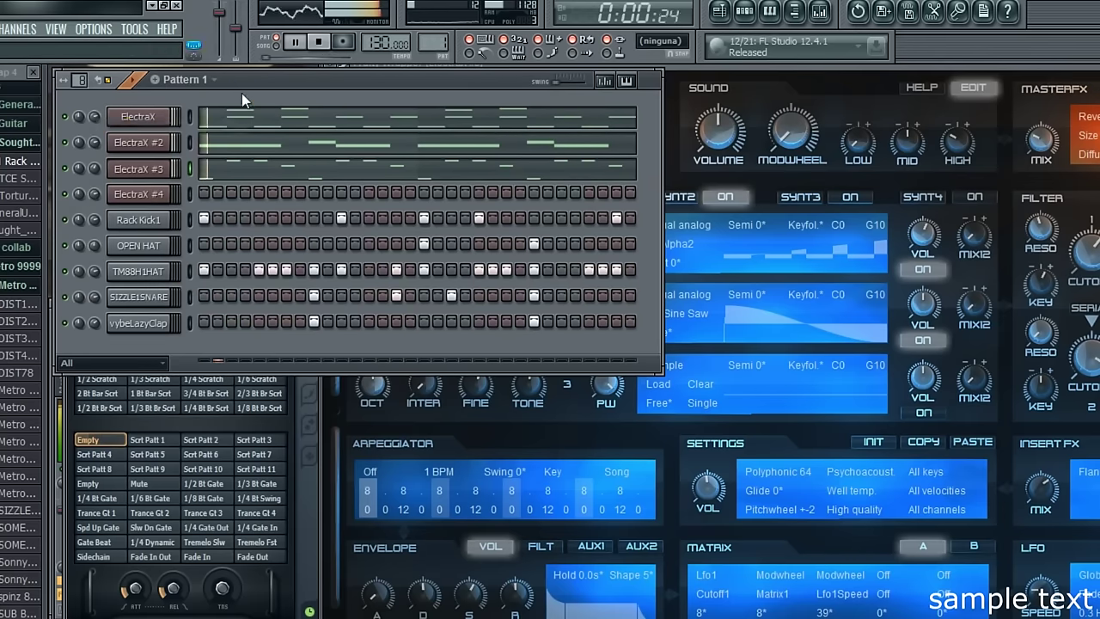
Try all ElectraX #3 notes an octave lower, and move them back up so the first note sits on C#6
{"action": "left_click", "coordinate": [211, 167]}
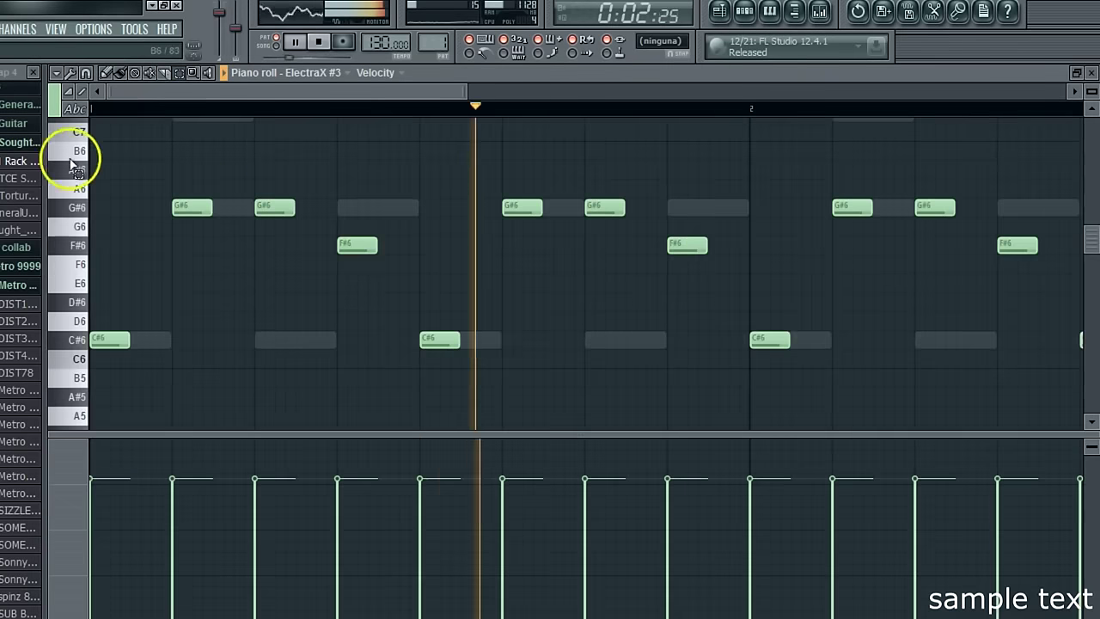
{"action": "left_click_drag", "start_coordinate": [71, 162], "coordinate": [57, 475]}
{"action": "scroll", "coordinate": [123, 191], "scroll_direction": "down", "scroll_amount": 2}
{"action": "left_click_drag", "start_coordinate": [120, 193], "coordinate": [120, 414]}
{"action": "scroll", "coordinate": [135, 378], "scroll_direction": "down", "scroll_amount": 2}
{"action": "left_click_drag", "start_coordinate": [127, 301], "coordinate": [94, 95]}
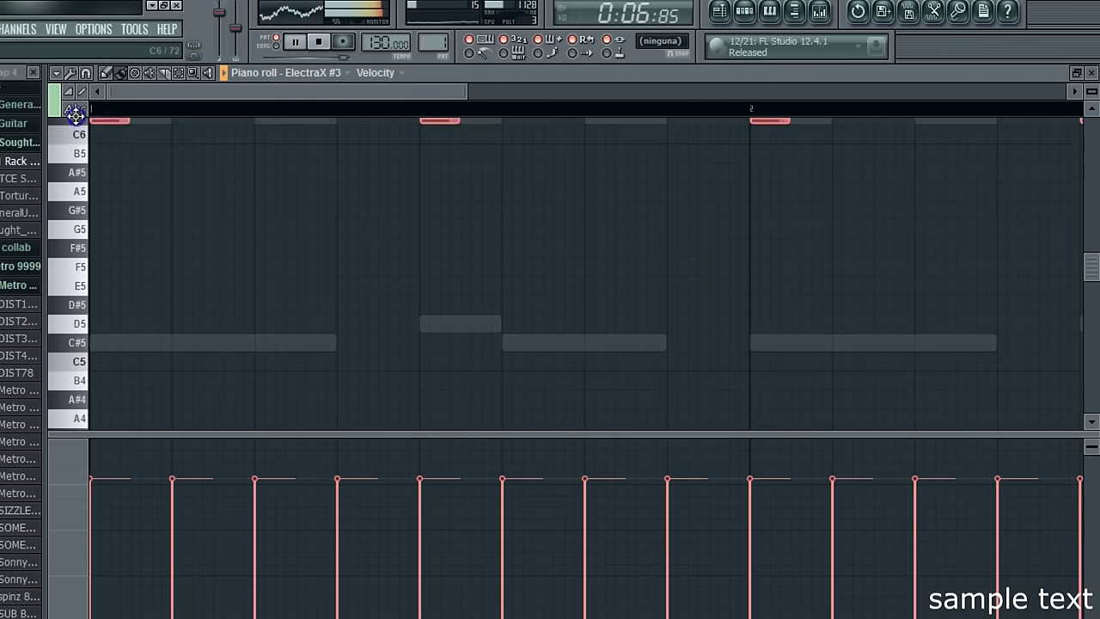
Close the piano roll, audition the SY super distorted patch on ElectraX #3 and load SY shiny sines
{"action": "left_click", "coordinate": [1091, 72]}
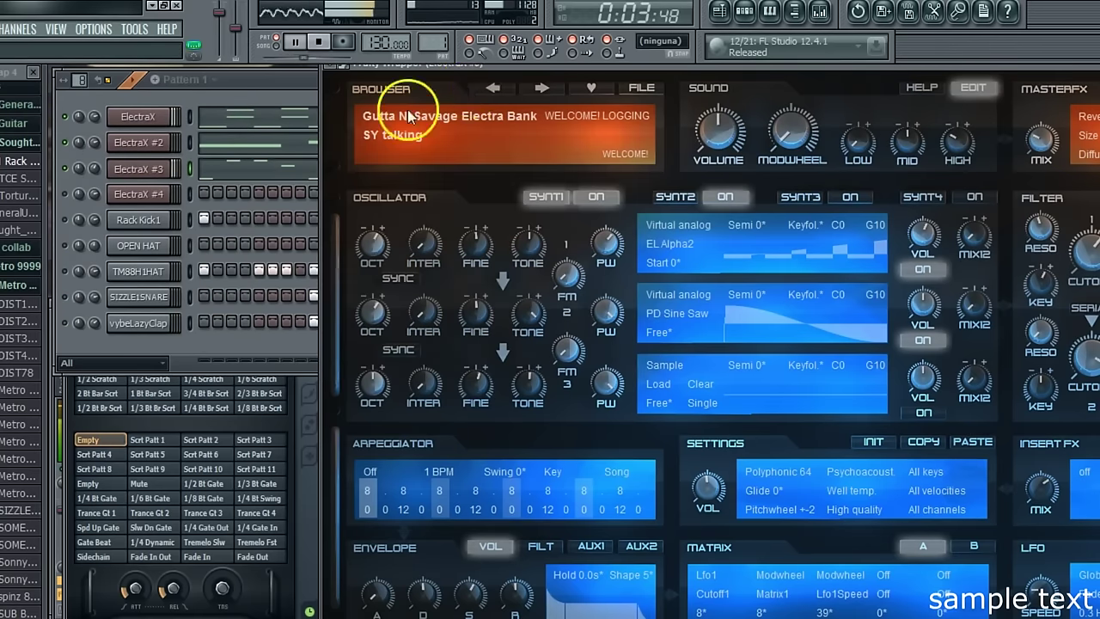
{"action": "left_click", "coordinate": [489, 88]}
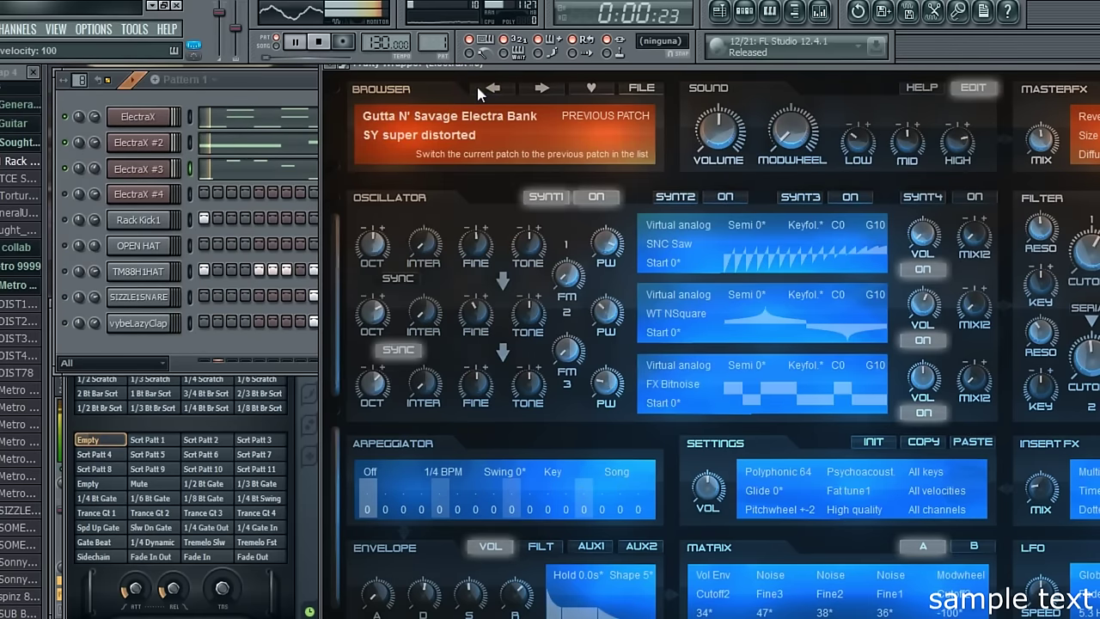
{"action": "left_click", "coordinate": [486, 89]}
Transpose all ElectraX #3 notes down an octave, with the first on C#5, and close the piano roll
{"action": "left_click", "coordinate": [204, 176]}
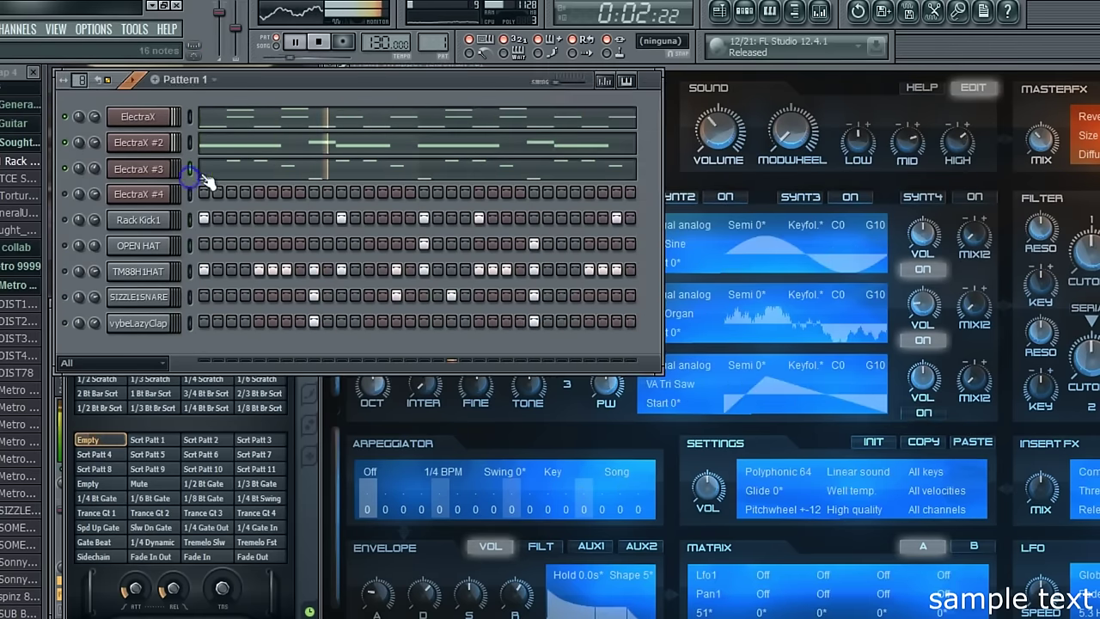
{"action": "left_click_drag", "start_coordinate": [76, 151], "coordinate": [77, 413]}
{"action": "scroll", "coordinate": [110, 232], "scroll_direction": "down", "scroll_amount": 2}
{"action": "left_click_drag", "start_coordinate": [118, 205], "coordinate": [96, 432]}
{"action": "scroll", "coordinate": [123, 356], "scroll_direction": "down", "scroll_amount": 5}
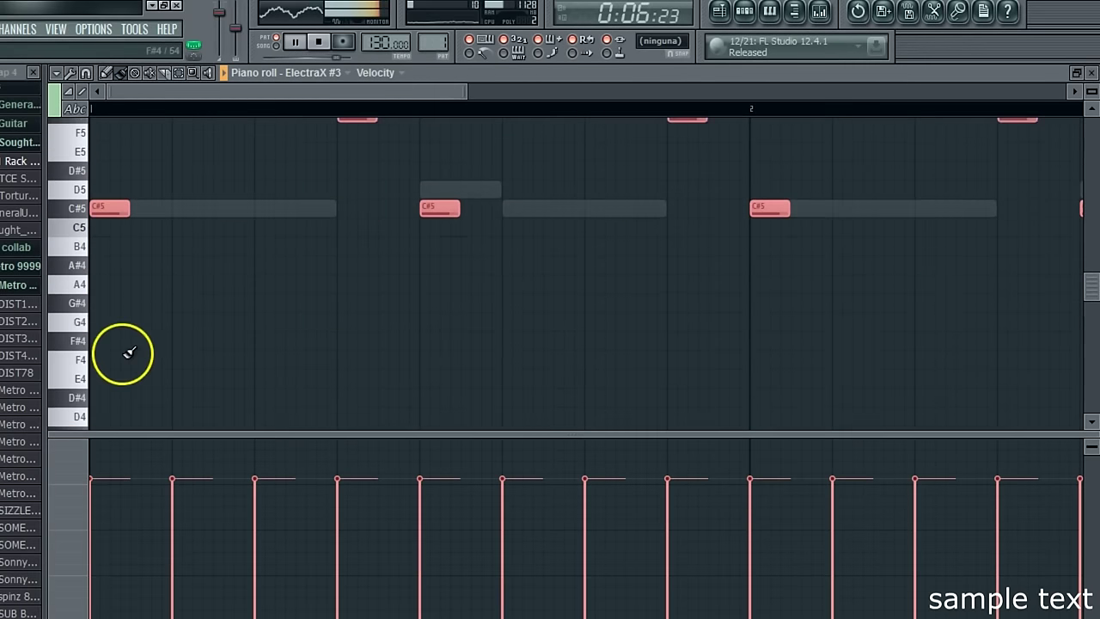
{"action": "left_click_drag", "start_coordinate": [111, 129], "coordinate": [74, 128]}
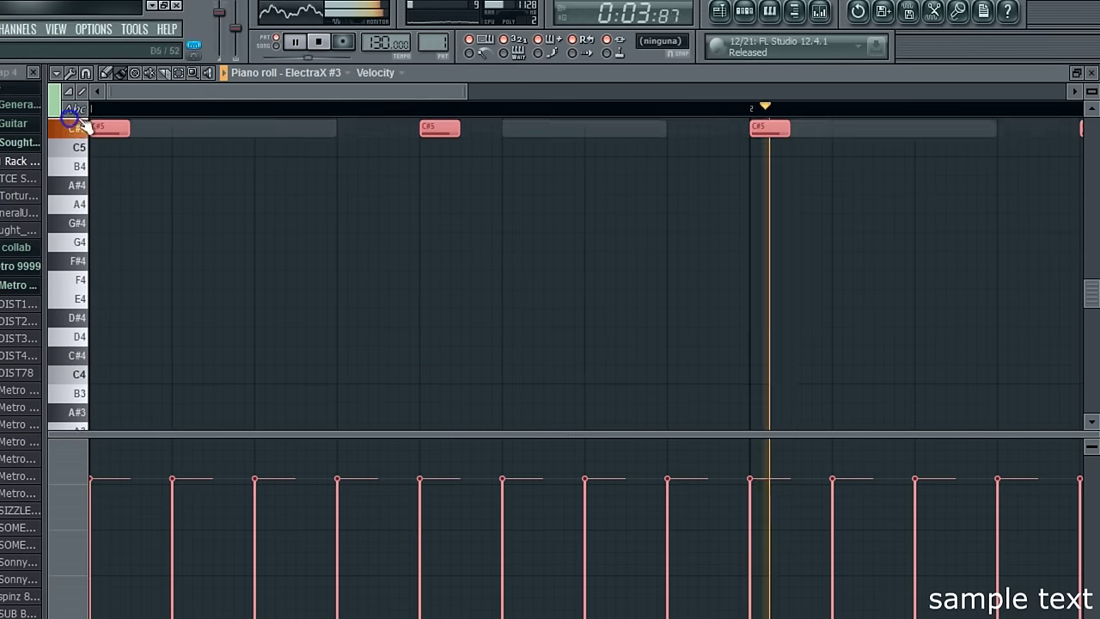
{"action": "left_click", "coordinate": [1093, 71]}
Add Gross Beat to the first effect slot of ElectraX #3's mixer track
{"action": "left_click", "coordinate": [147, 168]}
{"action": "left_click", "coordinate": [147, 169]}
{"action": "left_click", "coordinate": [823, 12]}
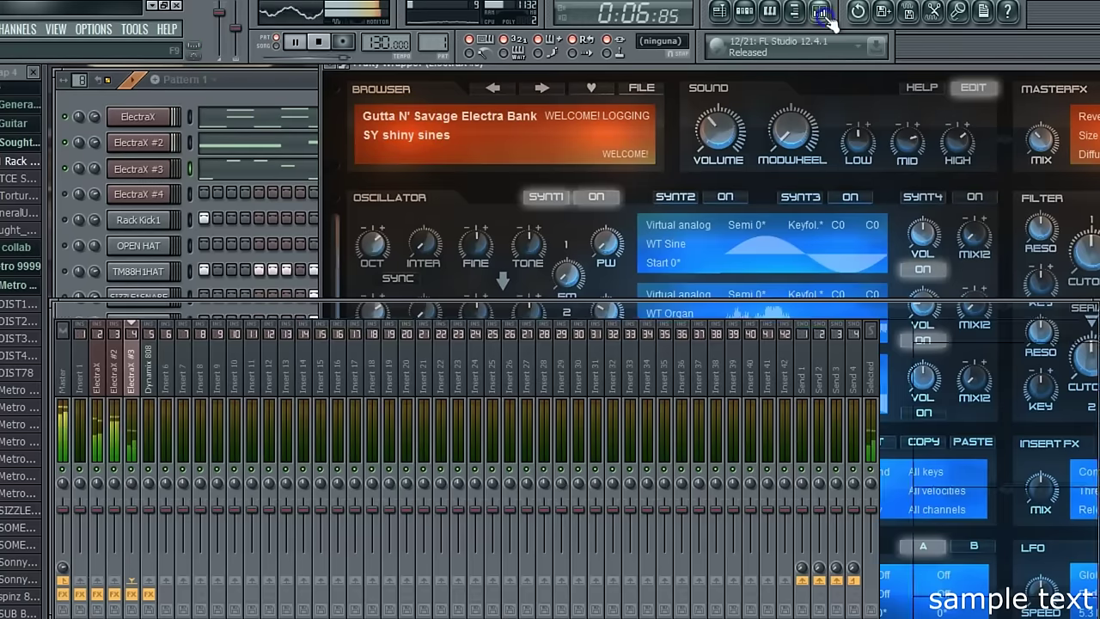
{"action": "left_click", "coordinate": [1050, 349]}
{"action": "left_click", "coordinate": [1042, 351]}
{"action": "left_click", "coordinate": [945, 351]}
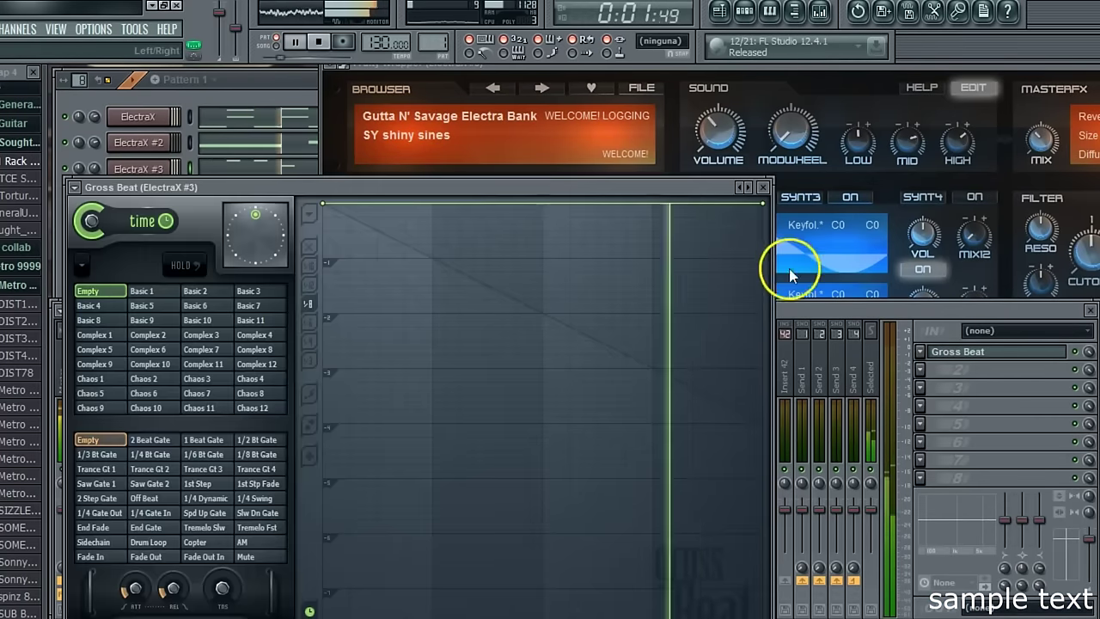
Shape Gross Beat's time envelope into a straight downward slope ending near the second grid line
{"action": "right_click", "coordinate": [764, 326]}
{"action": "left_click", "coordinate": [795, 352]}
{"action": "left_click_drag", "start_coordinate": [764, 326], "coordinate": [764, 314]}
Lengthen all ElectraX #3 notes to fill their grid divisions, raise them an octave to start on C#6, and close the piano roll
{"action": "left_click", "coordinate": [275, 93]}
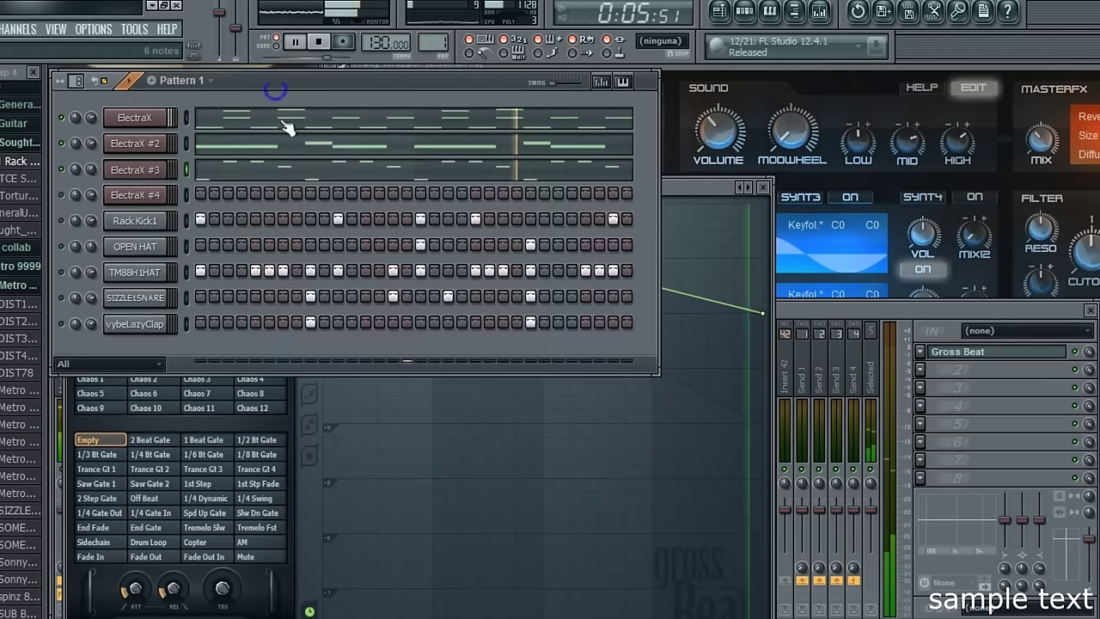
{"action": "left_click", "coordinate": [262, 167]}
{"action": "key", "text": "ctrl+a"}
{"action": "left_click", "coordinate": [70, 376]}
{"action": "left_click_drag", "start_coordinate": [210, 206], "coordinate": [245, 226]}
{"action": "left_click_drag", "start_coordinate": [135, 336], "coordinate": [149, 211]}
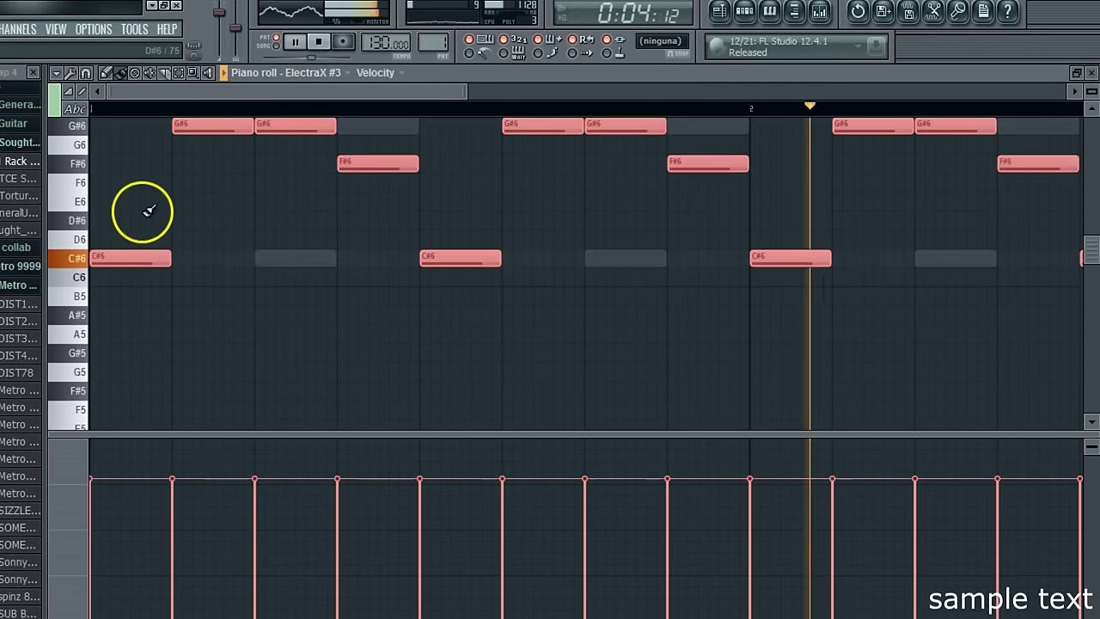
{"action": "left_click", "coordinate": [1091, 74]}
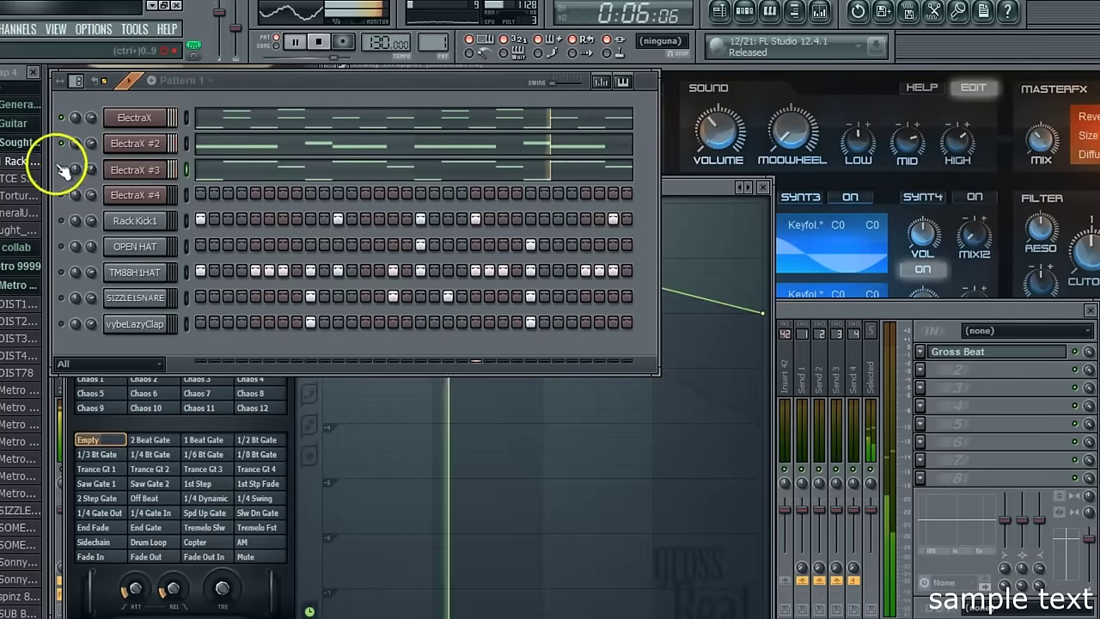
Transpose all ElectraX #3 notes down an octave so the first lands on C#5, and close the piano roll
{"action": "left_click", "coordinate": [193, 171]}
{"action": "left_click_drag", "start_coordinate": [93, 142], "coordinate": [1074, 434]}
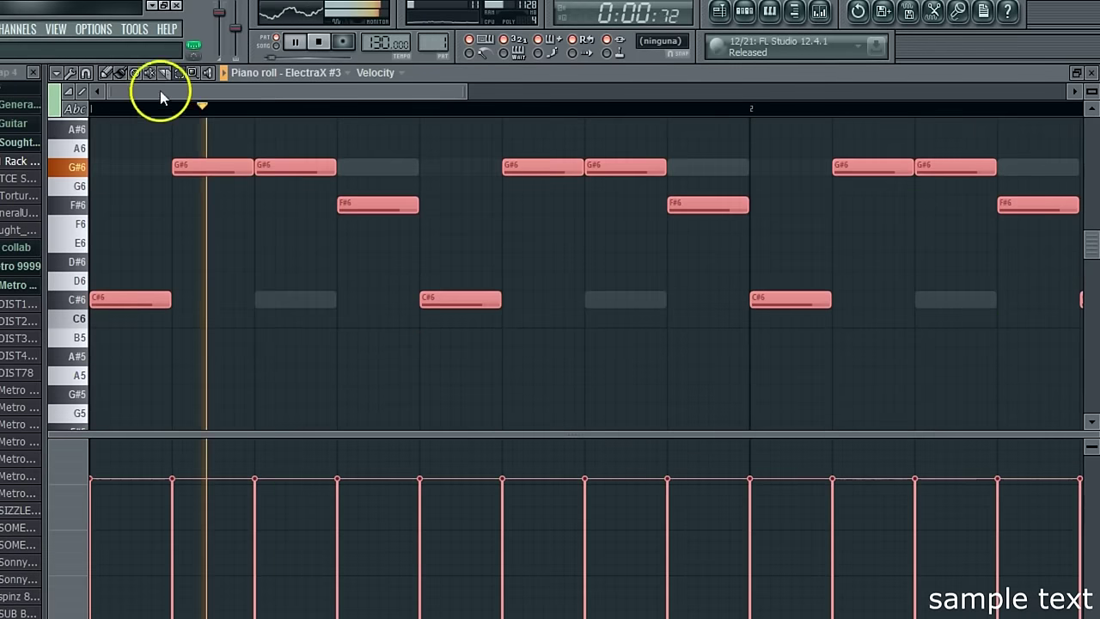
{"action": "left_click_drag", "start_coordinate": [123, 297], "coordinate": [106, 478]}
{"action": "scroll", "coordinate": [90, 388], "scroll_direction": "down", "scroll_amount": 2}
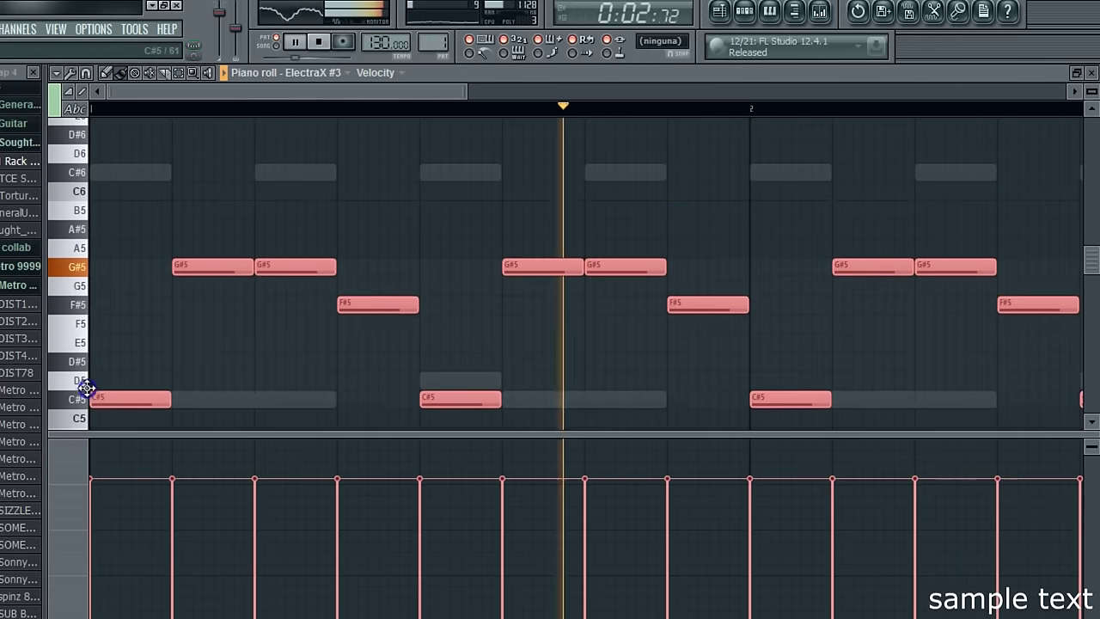
{"action": "left_click", "coordinate": [1091, 74]}
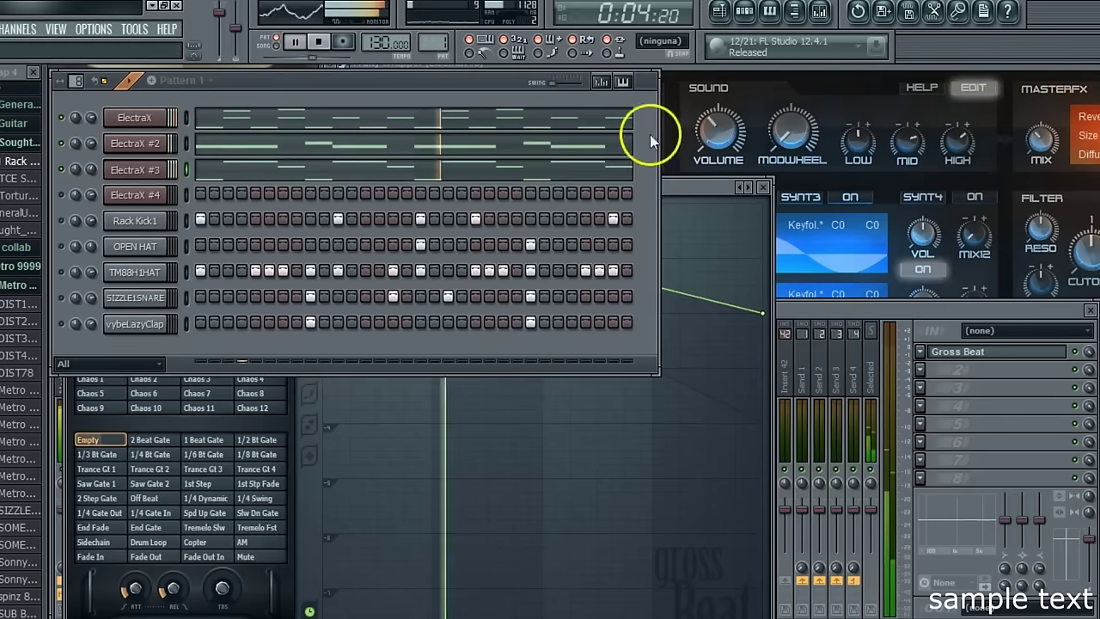
Load the LD theremin preset in ElectraX #4 and advance it one patch to LD theremin 2
{"action": "left_click", "coordinate": [137, 168]}
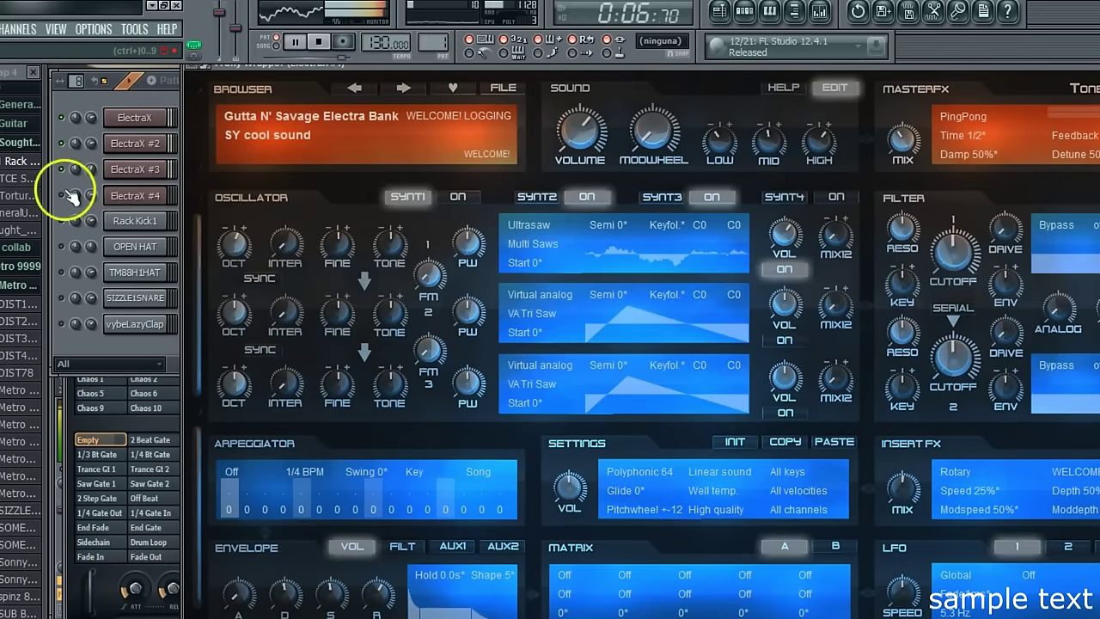
{"action": "left_click", "coordinate": [72, 195]}
{"action": "left_click", "coordinate": [124, 198]}
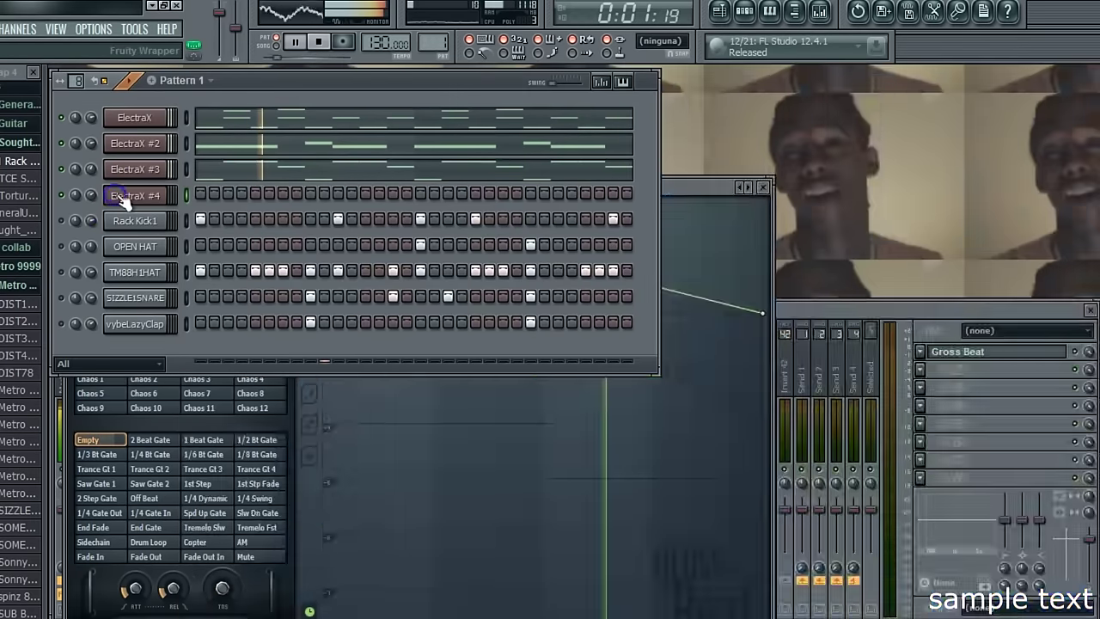
{"action": "left_click", "coordinate": [125, 198]}
{"action": "left_click", "coordinate": [284, 144]}
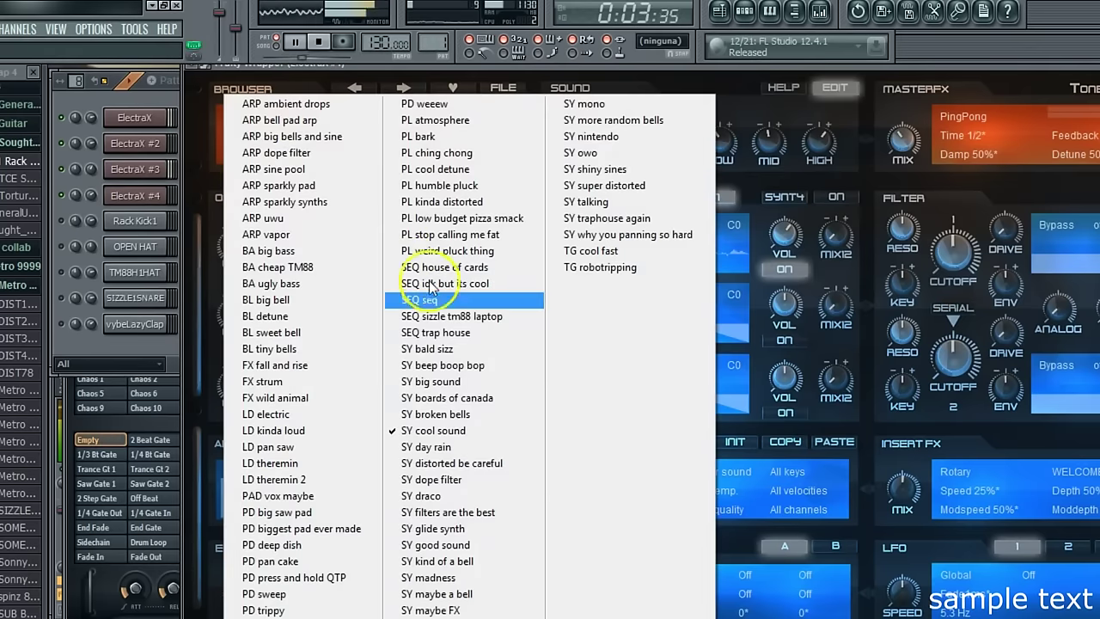
{"action": "left_click", "coordinate": [330, 469]}
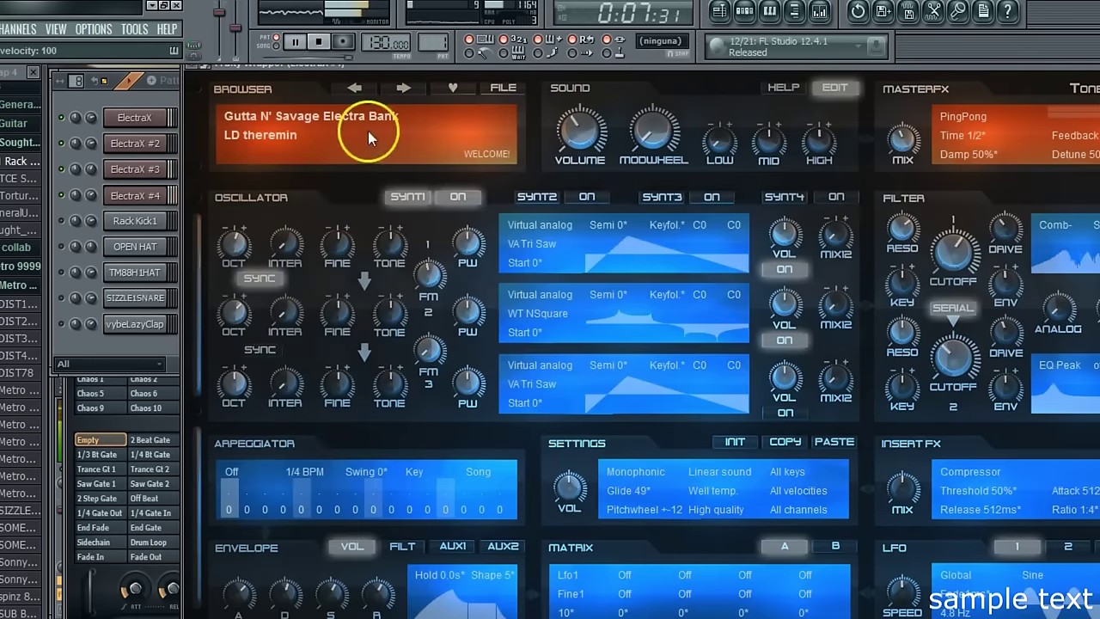
{"action": "left_click", "coordinate": [395, 93]}
{"action": "left_click", "coordinate": [166, 101]}
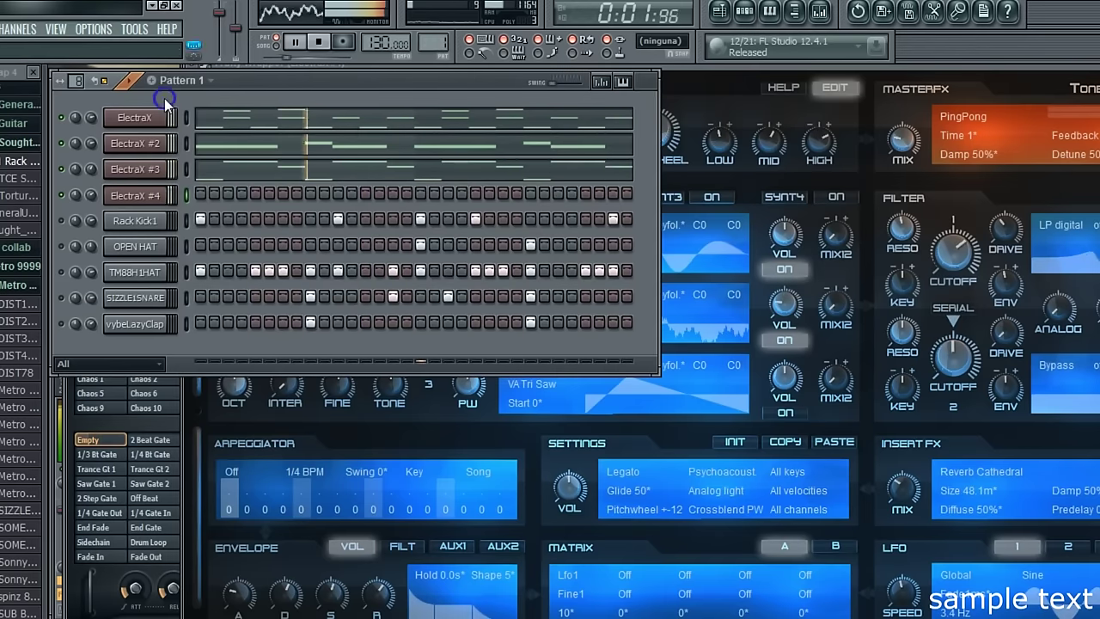
Draw four overlapping ElectraX #4 notes in bar 1, C#6, G#5, D5 and C#5, each two grid divisions long, and close the piano roll
{"action": "right_click", "coordinate": [163, 195]}
{"action": "left_click", "coordinate": [176, 195]}
{"action": "left_click_drag", "start_coordinate": [100, 161], "coordinate": [98, 163]}
{"action": "left_click_drag", "start_coordinate": [172, 162], "coordinate": [253, 189]}
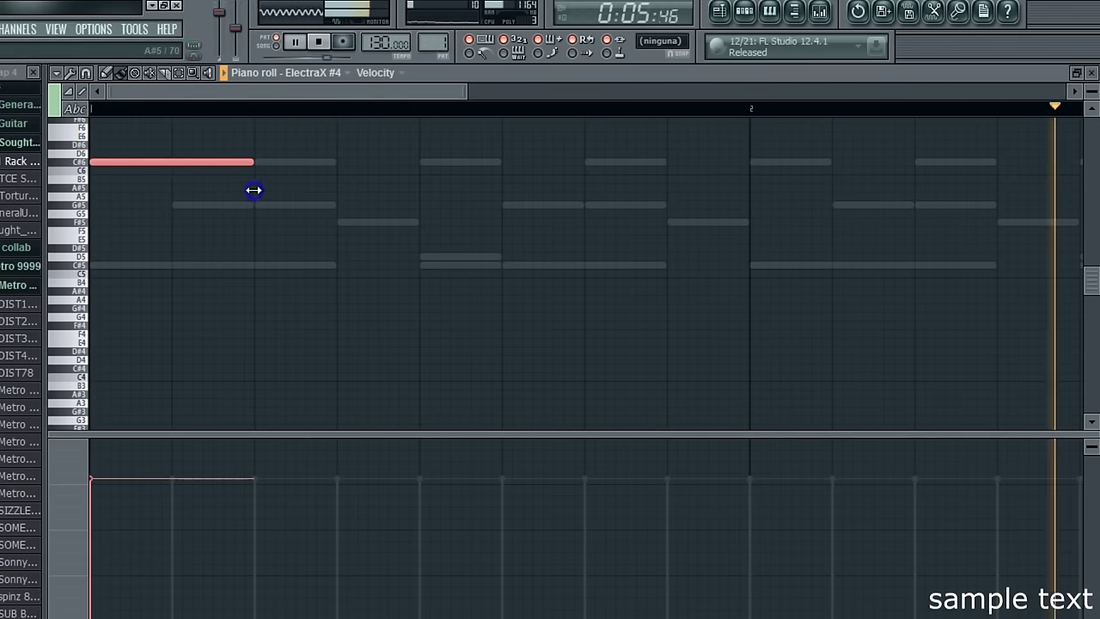
{"action": "left_click", "coordinate": [186, 207]}
{"action": "key", "text": "space"}
{"action": "left_click", "coordinate": [422, 256]}
{"action": "key", "text": "space"}
{"action": "left_click", "coordinate": [508, 262]}
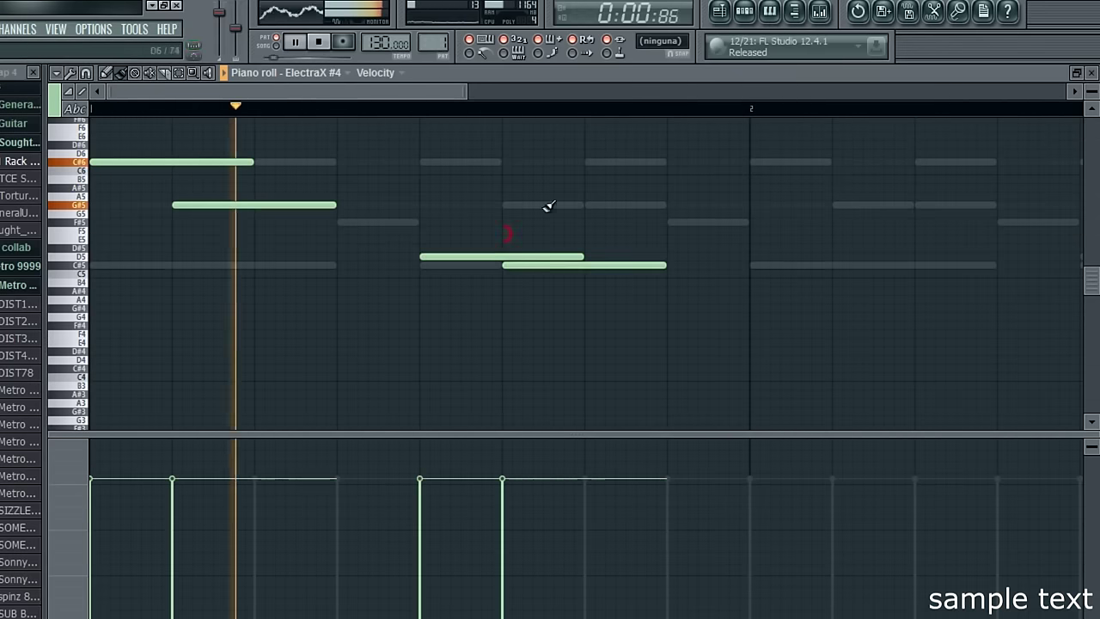
{"action": "left_click", "coordinate": [1090, 73]}
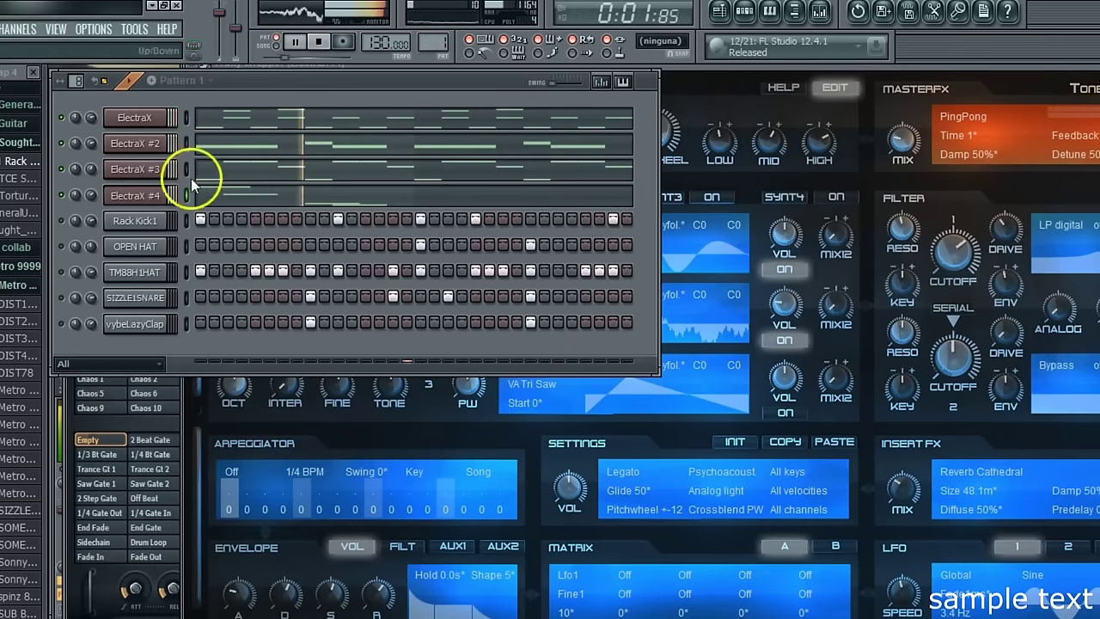
Delete all four ElectraX #4 notes and close the piano roll
{"action": "left_click", "coordinate": [249, 195]}
{"action": "left_click", "coordinate": [86, 178]}
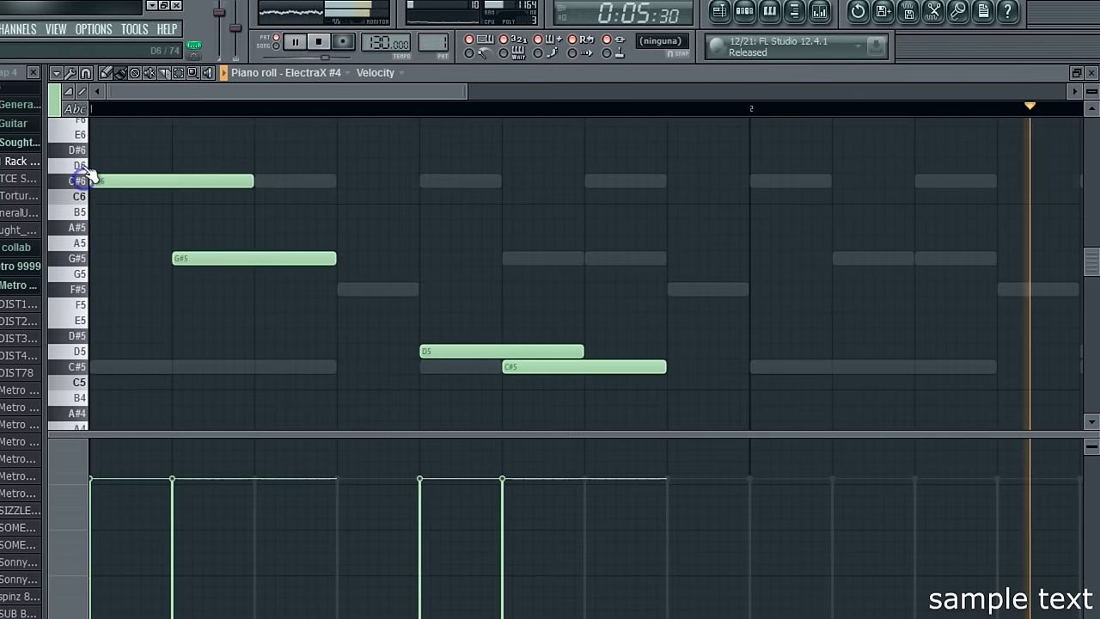
{"action": "left_click_drag", "start_coordinate": [93, 176], "coordinate": [583, 385]}
{"action": "left_click", "coordinate": [1089, 73]}
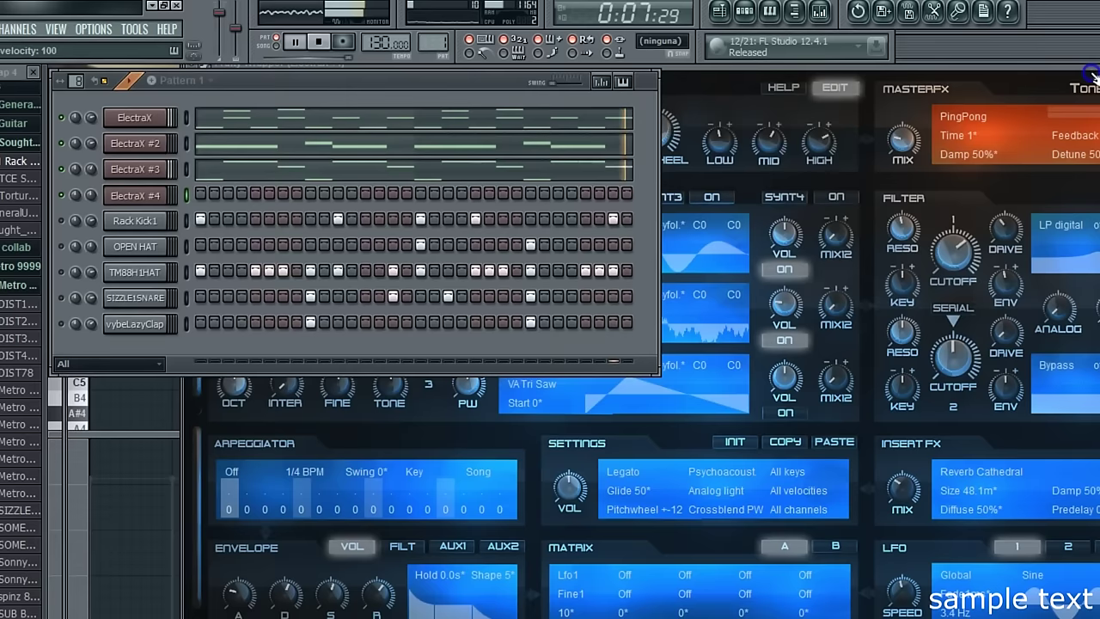
Switch ElectraX #4 to PAD vox maybe and draw consecutive C#7, G#7, D7 and G#7 notes across bar 1, each two grid divisions long
{"action": "left_click", "coordinate": [699, 110]}
{"action": "left_click", "coordinate": [396, 89]}
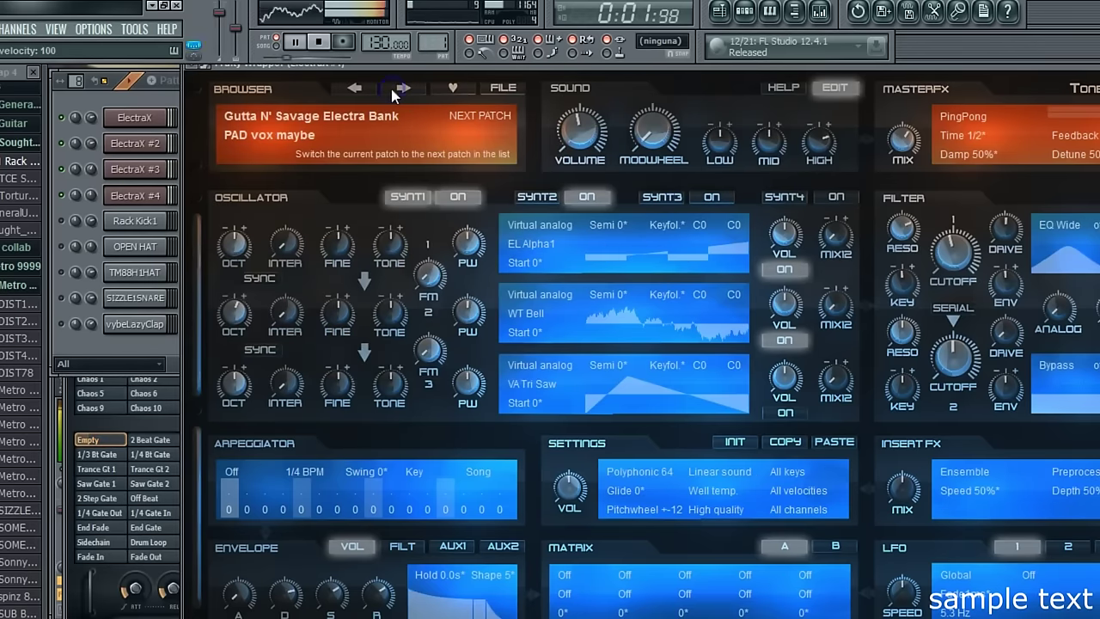
{"action": "right_click", "coordinate": [148, 193]}
{"action": "left_click", "coordinate": [185, 194]}
{"action": "scroll", "coordinate": [121, 217], "scroll_direction": "up", "scroll_amount": 3}
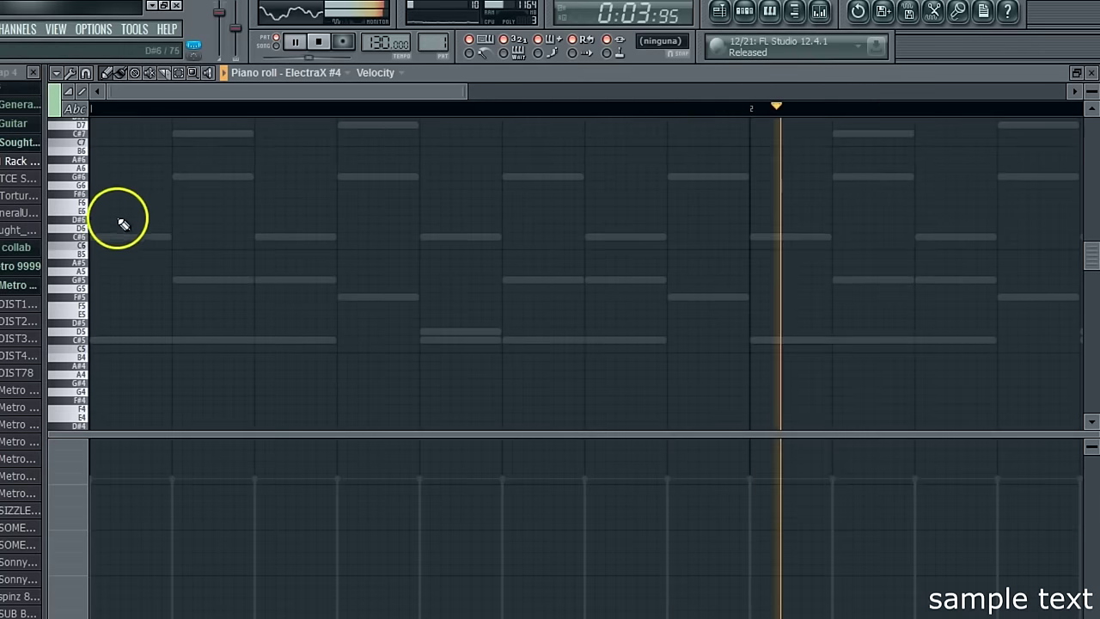
{"action": "left_click", "coordinate": [87, 242]}
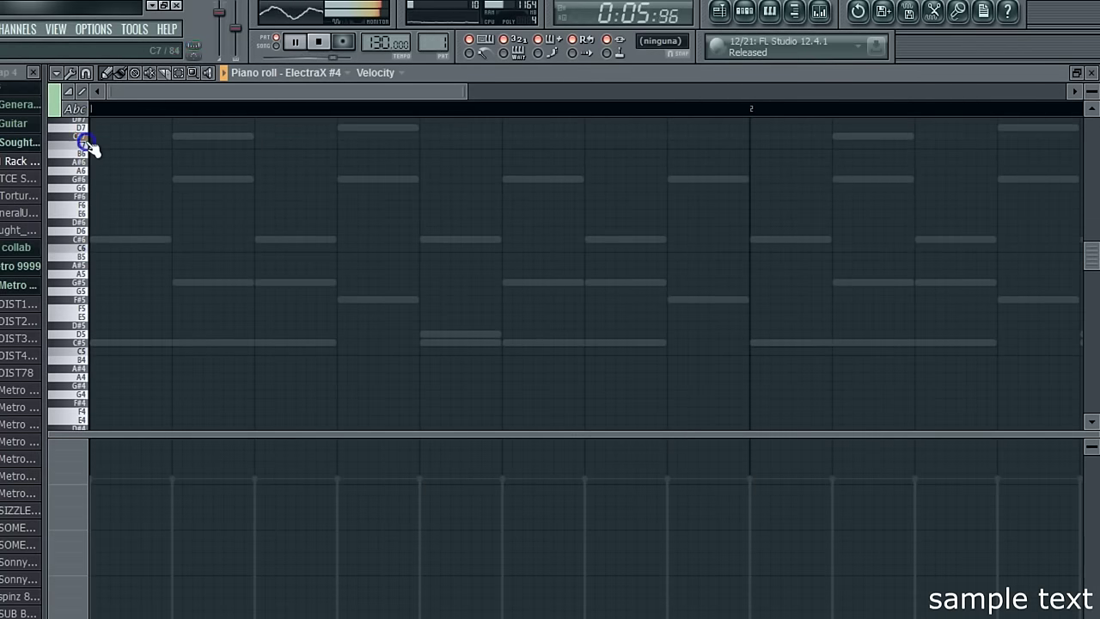
{"action": "scroll", "coordinate": [86, 142], "scroll_direction": "up", "scroll_amount": 2}
{"action": "left_click_drag", "start_coordinate": [106, 186], "coordinate": [79, 188]}
{"action": "scroll", "coordinate": [59, 190], "scroll_direction": "up", "scroll_amount": 2}
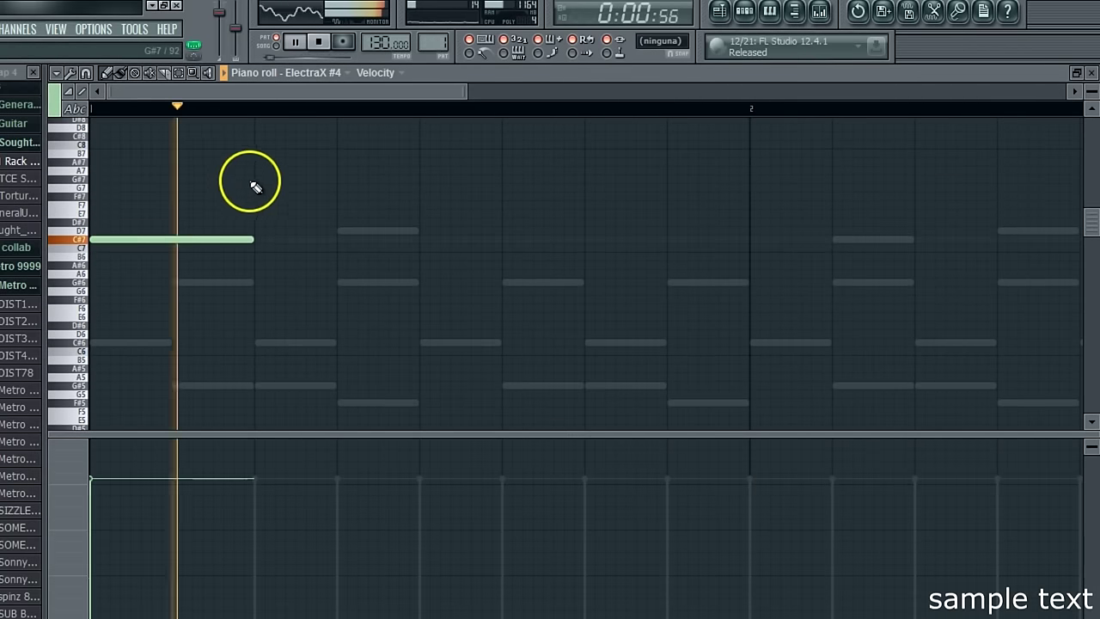
{"action": "left_click", "coordinate": [258, 178]}
{"action": "key", "text": "space"}
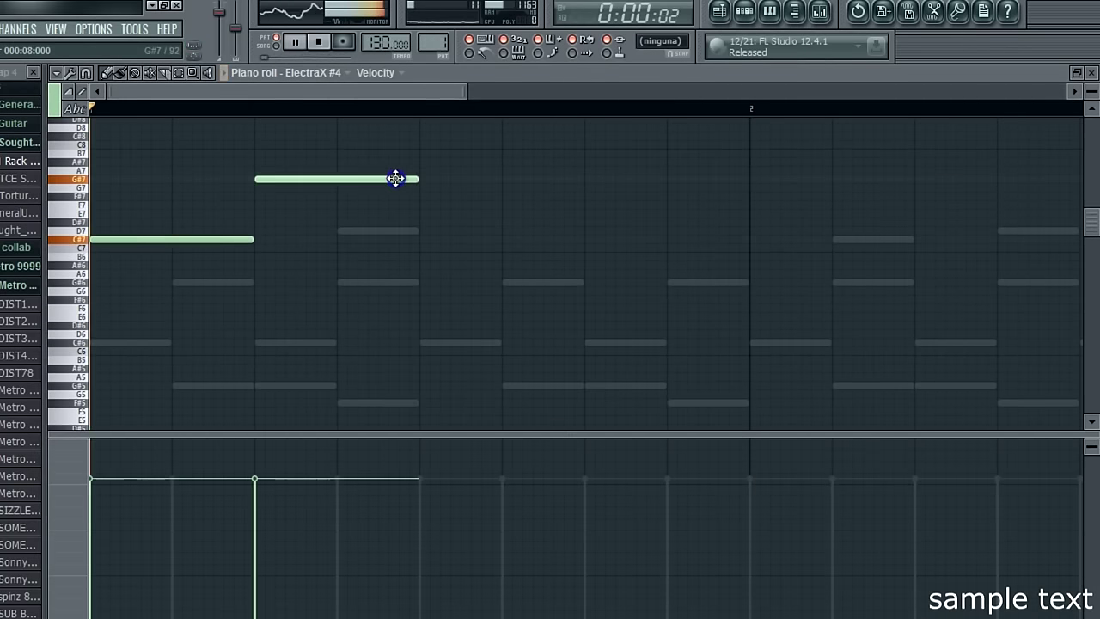
{"action": "left_click", "coordinate": [421, 230]}
{"action": "left_click", "coordinate": [586, 179]}
Transpose all ElectraX #4 notes down an octave so the first lands on C#6, and close the piano roll
{"action": "left_click", "coordinate": [163, 73]}
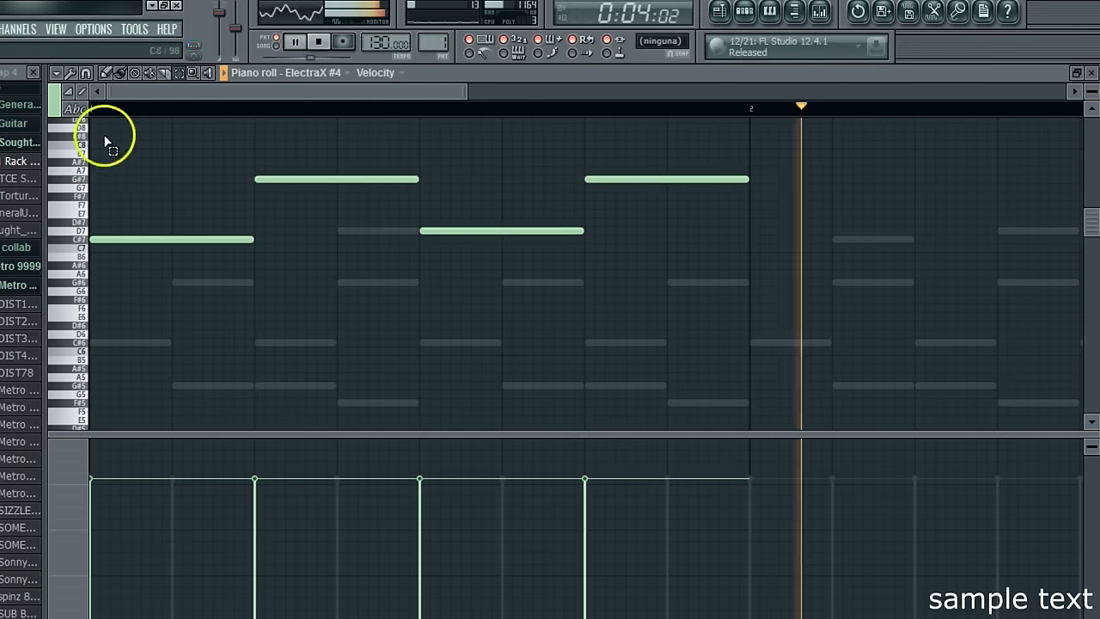
{"action": "key", "text": "ctrl+a"}
{"action": "left_click_drag", "start_coordinate": [110, 243], "coordinate": [108, 348]}
{"action": "key", "text": "space"}
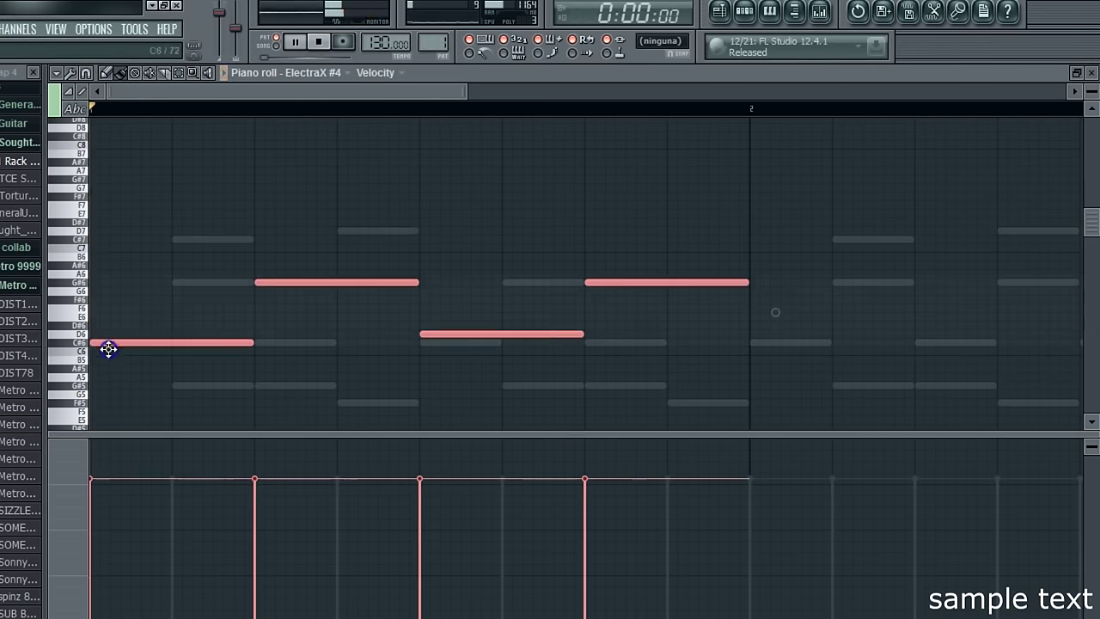
{"action": "scroll", "coordinate": [112, 344], "scroll_direction": "down", "scroll_amount": 1}
{"action": "left_click", "coordinate": [1090, 74]}
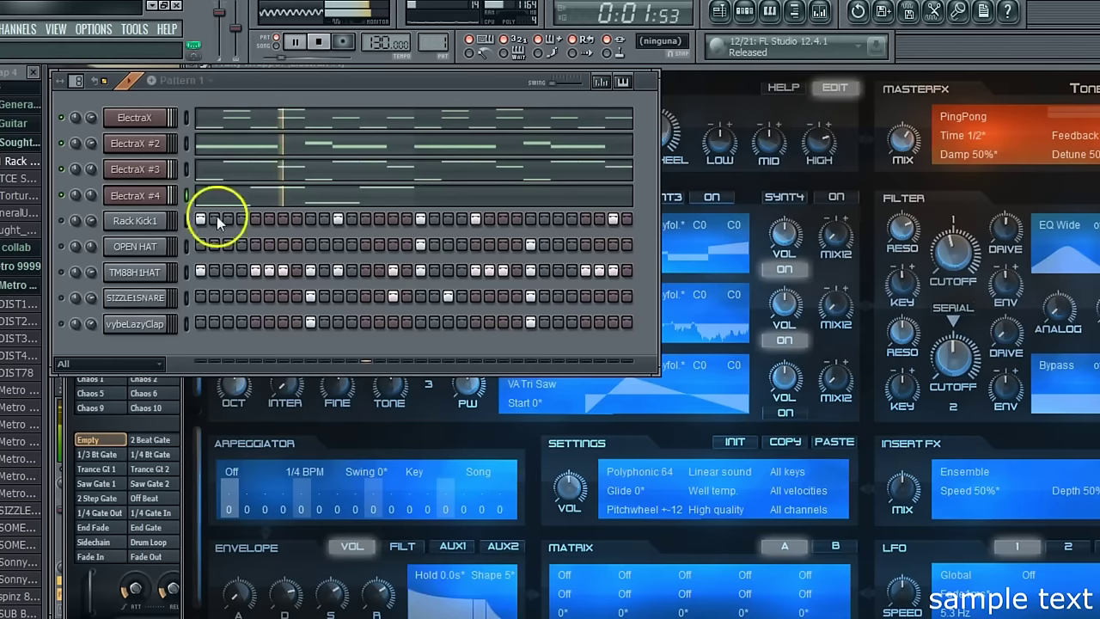
Adjust ElectraX #4's channel volume and duplicate its four notes into bar 2
{"action": "right_click", "coordinate": [96, 194]}
{"action": "left_click", "coordinate": [104, 197]}
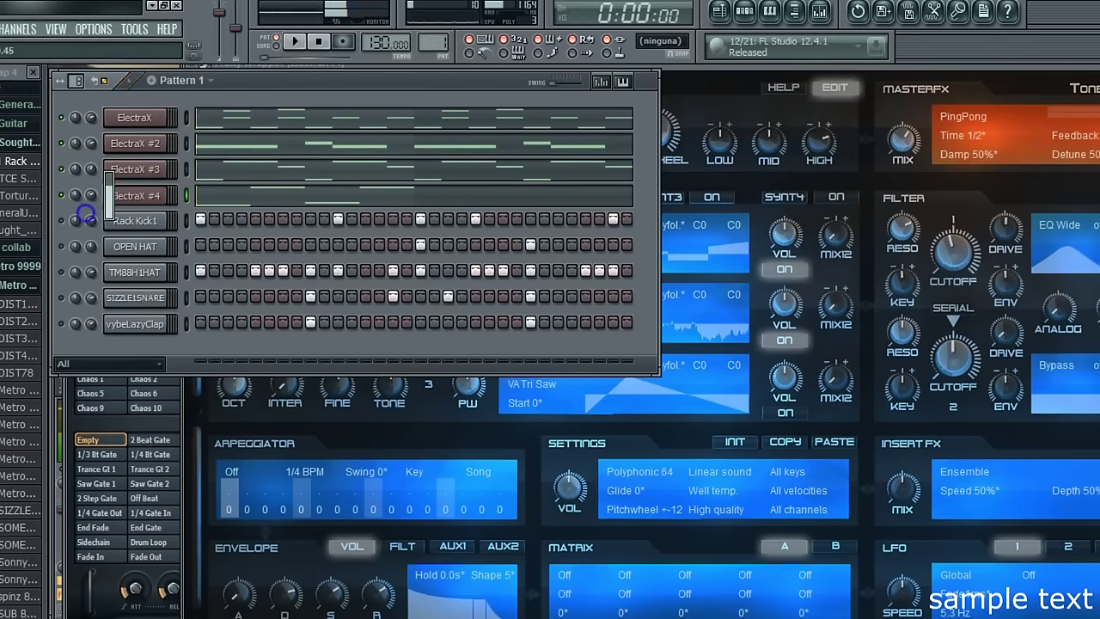
{"action": "left_click", "coordinate": [211, 196]}
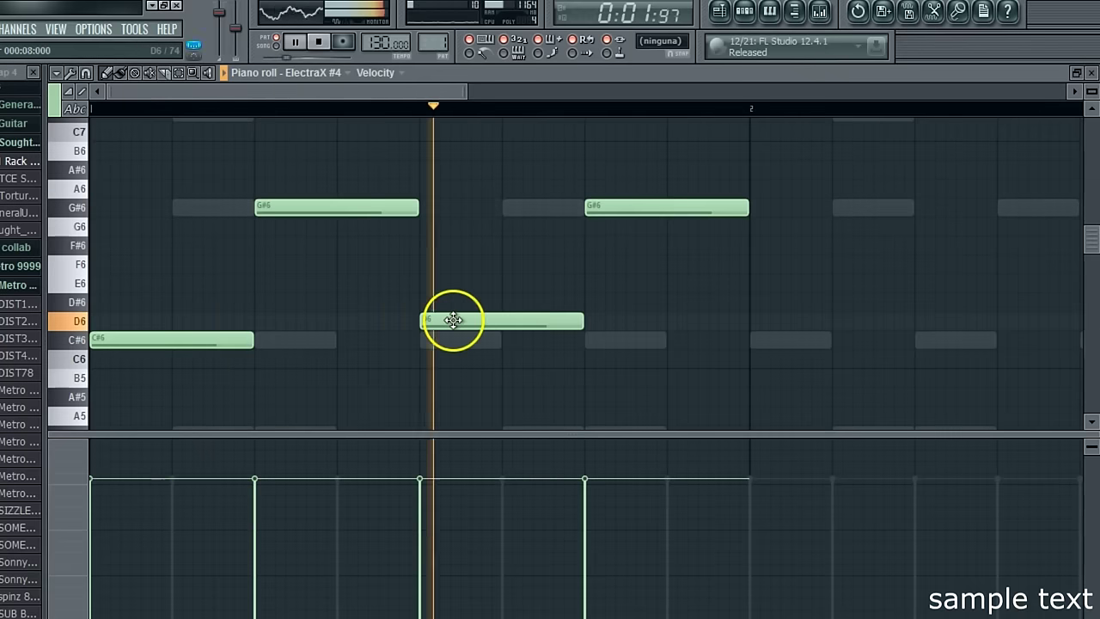
{"action": "left_click", "coordinate": [56, 72]}
{"action": "mouse_move", "coordinate": [82, 106]}
{"action": "left_click", "coordinate": [186, 138]}
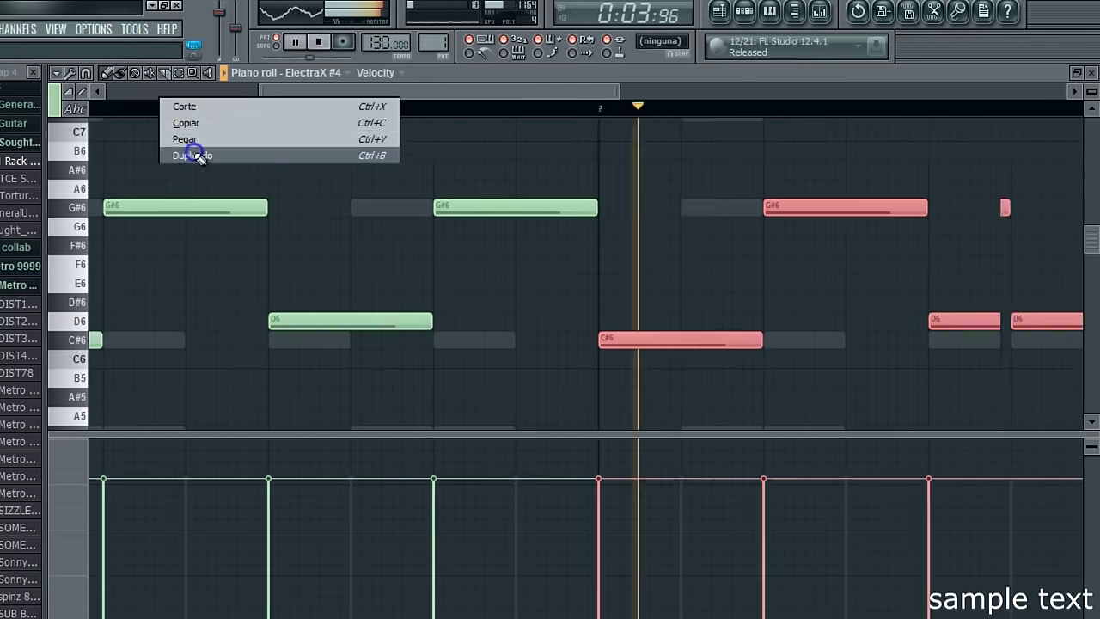
{"action": "left_click", "coordinate": [1090, 76]}
{"action": "left_click", "coordinate": [150, 169]}
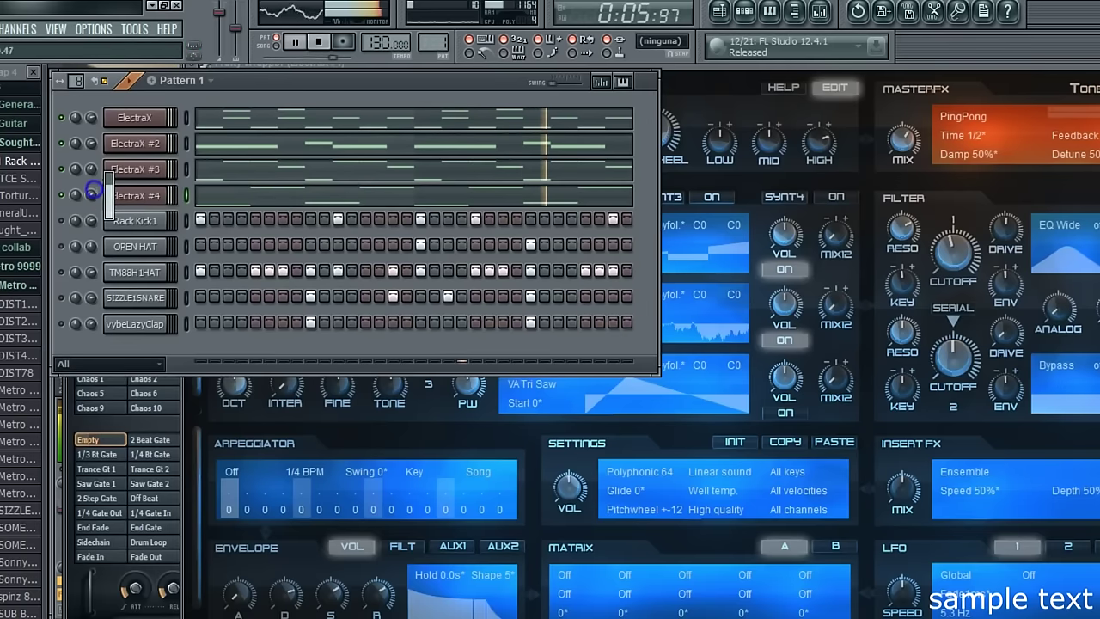
Audition ElectraX #4 soloed, toggle the solo on ElectraX #3, and play the full pattern with all channels on
{"action": "right_click", "coordinate": [69, 196]}
{"action": "left_click", "coordinate": [73, 201]}
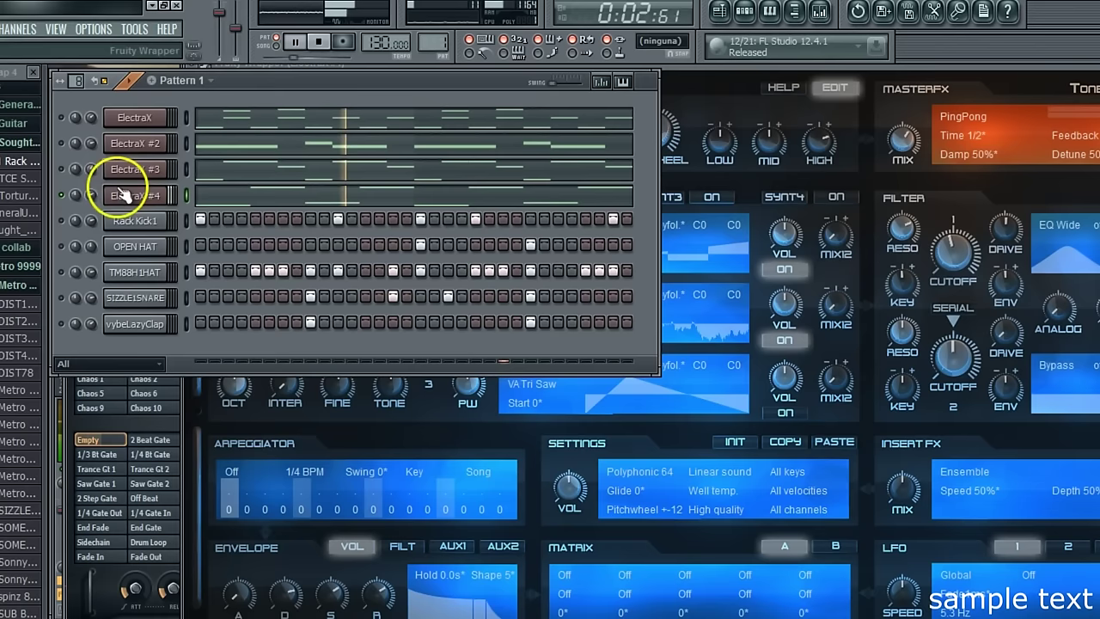
{"action": "right_click", "coordinate": [61, 166]}
{"action": "left_click", "coordinate": [66, 173]}
{"action": "right_click", "coordinate": [64, 169]}
{"action": "left_click", "coordinate": [67, 174]}
{"action": "key", "text": "space"}
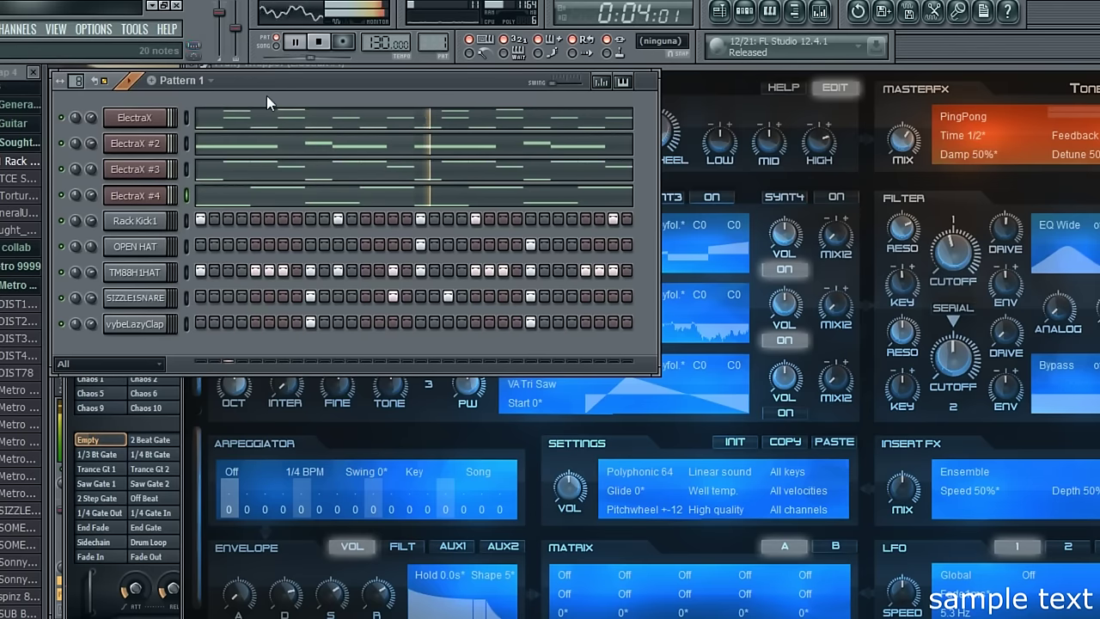
{"action": "left_click", "coordinate": [297, 109]}
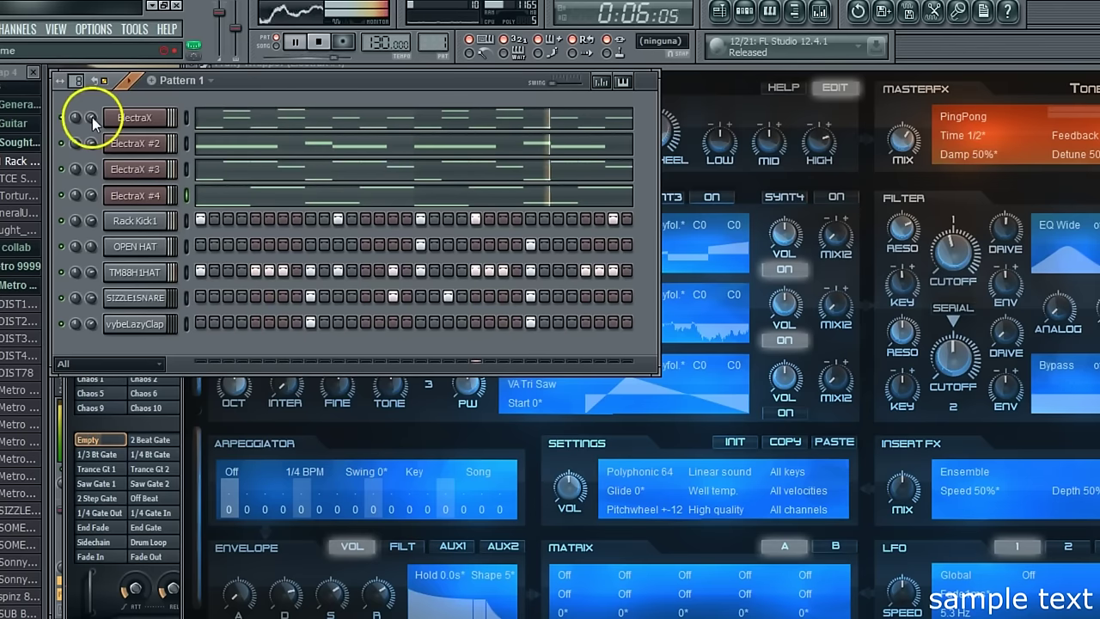
{"action": "left_click", "coordinate": [219, 203]}
{"action": "left_click", "coordinate": [1058, 91]}
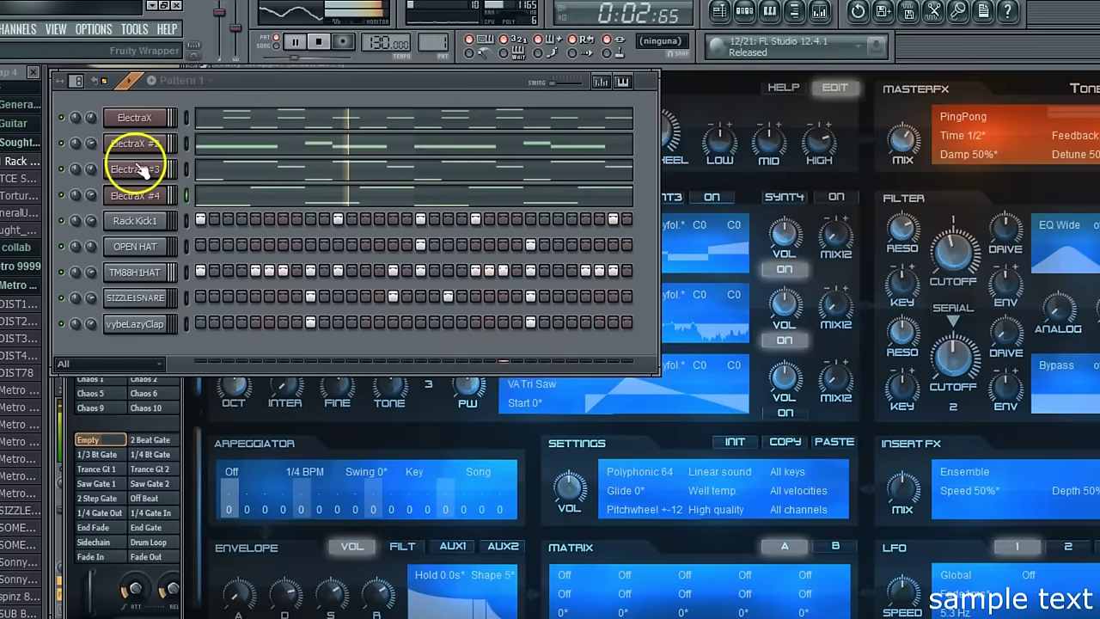
Solo ElectraX #4, bring its synth window back up and stop playback
{"action": "right_click", "coordinate": [65, 198]}
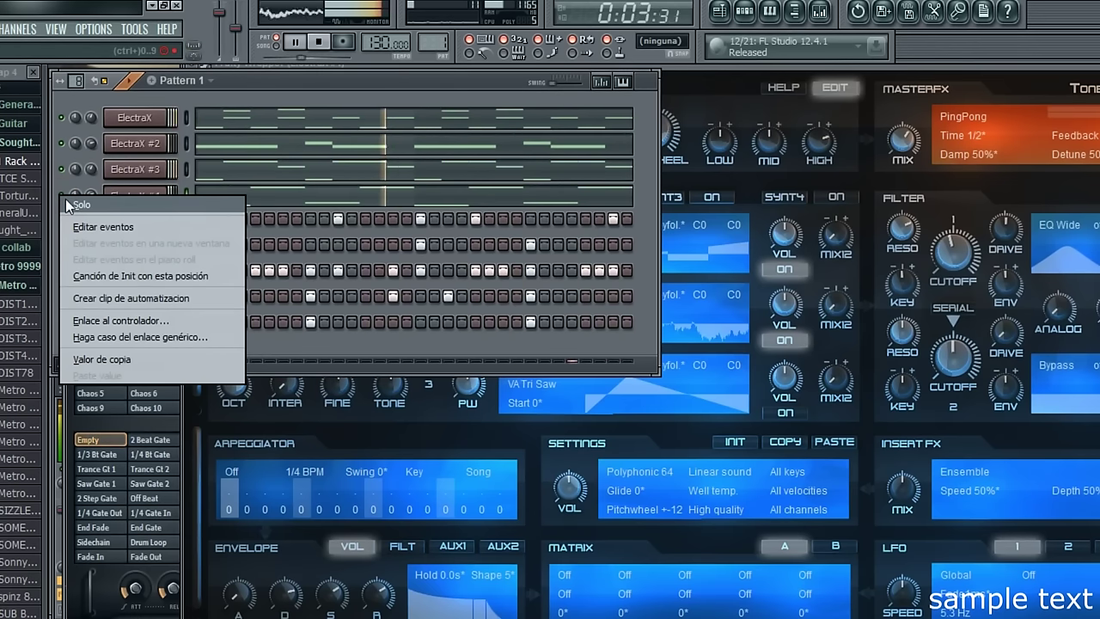
{"action": "left_click", "coordinate": [65, 198]}
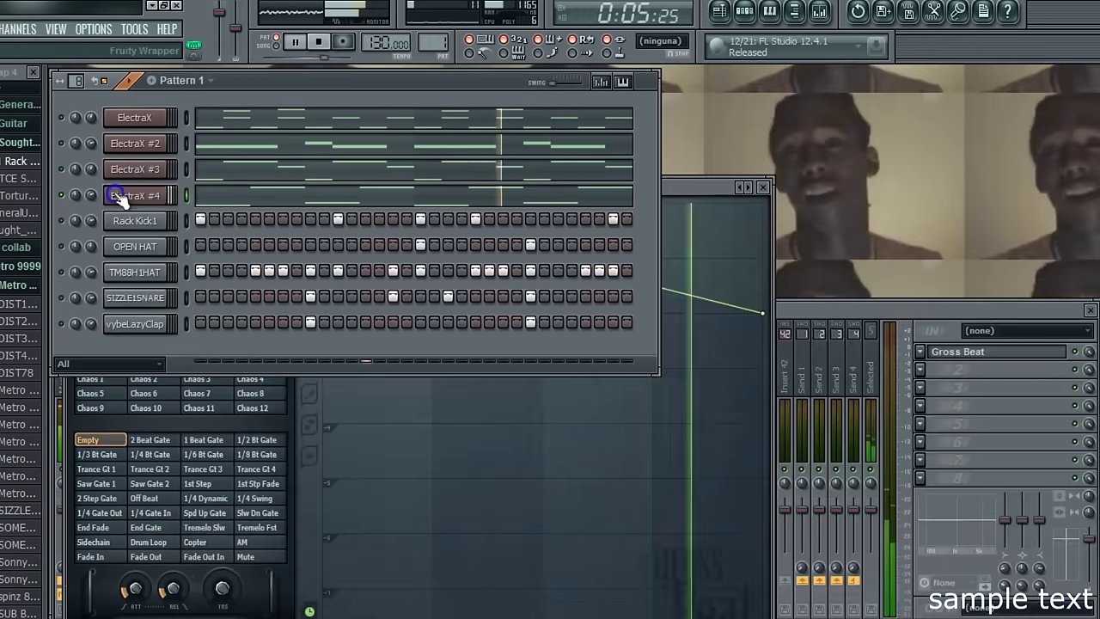
{"action": "left_click", "coordinate": [326, 101]}
{"action": "key", "text": "space"}
Audition neighbouring ElectraX #4 patches, going back to LD theremin 2 and forward to PD biggest pad ever made
{"action": "left_click", "coordinate": [340, 91]}
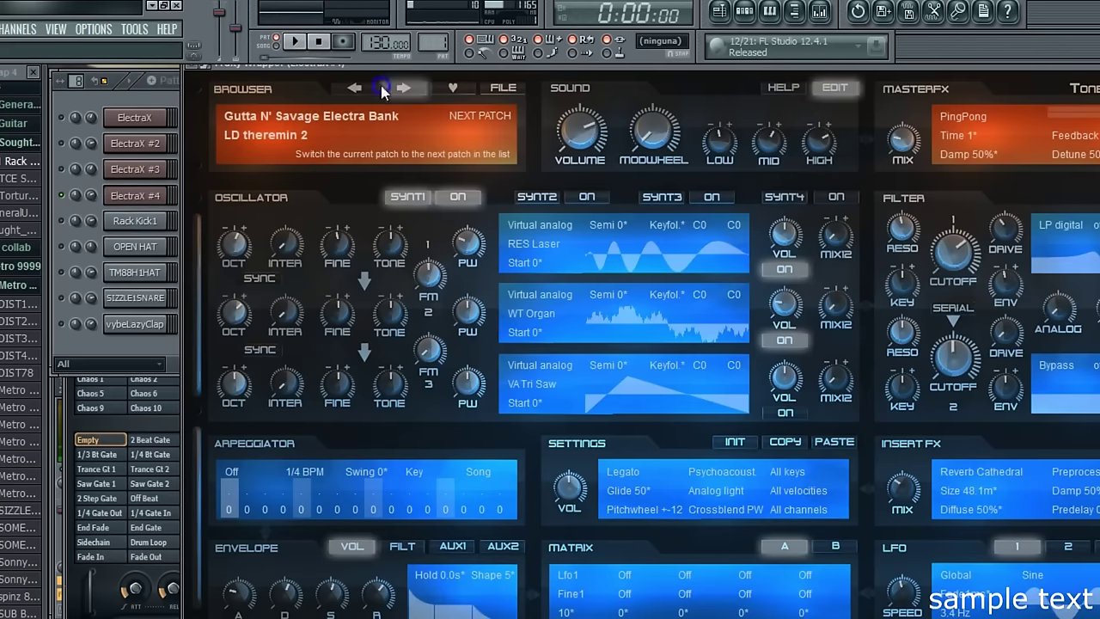
{"action": "left_click", "coordinate": [383, 91]}
{"action": "key", "text": "space"}
{"action": "left_click", "coordinate": [383, 91]}
{"action": "key", "text": "space"}
{"action": "left_click", "coordinate": [382, 91]}
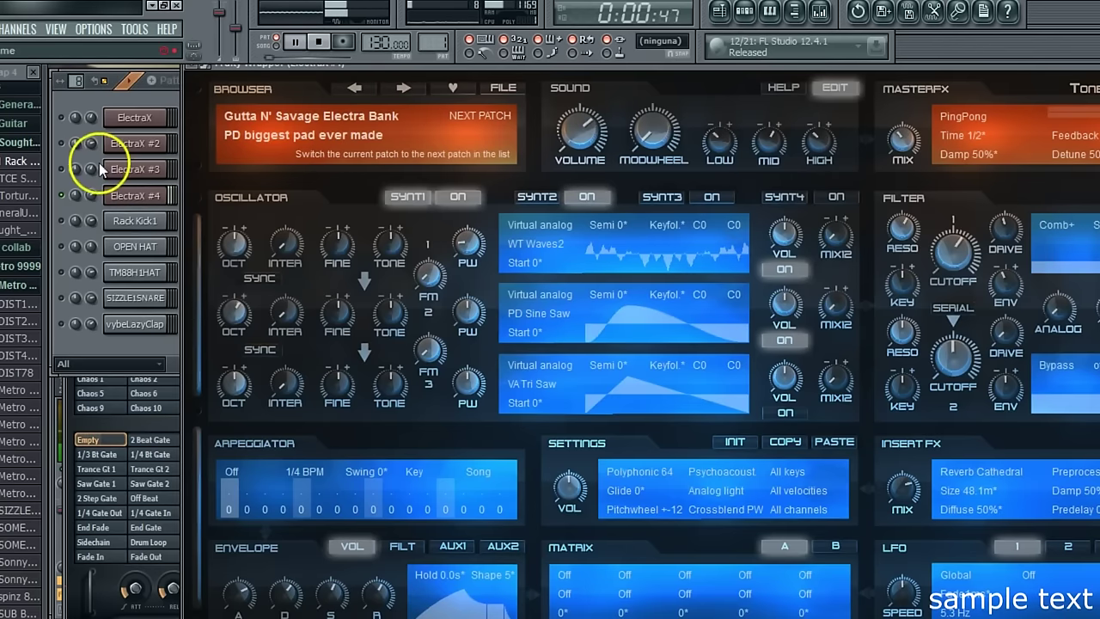
Enable ElectraX #3 alongside ElectraX #4 and switch ElectraX #4 to the PD deep dish patch during playback
{"action": "left_click", "coordinate": [63, 169]}
{"action": "key", "text": "space"}
{"action": "left_click", "coordinate": [675, 86]}
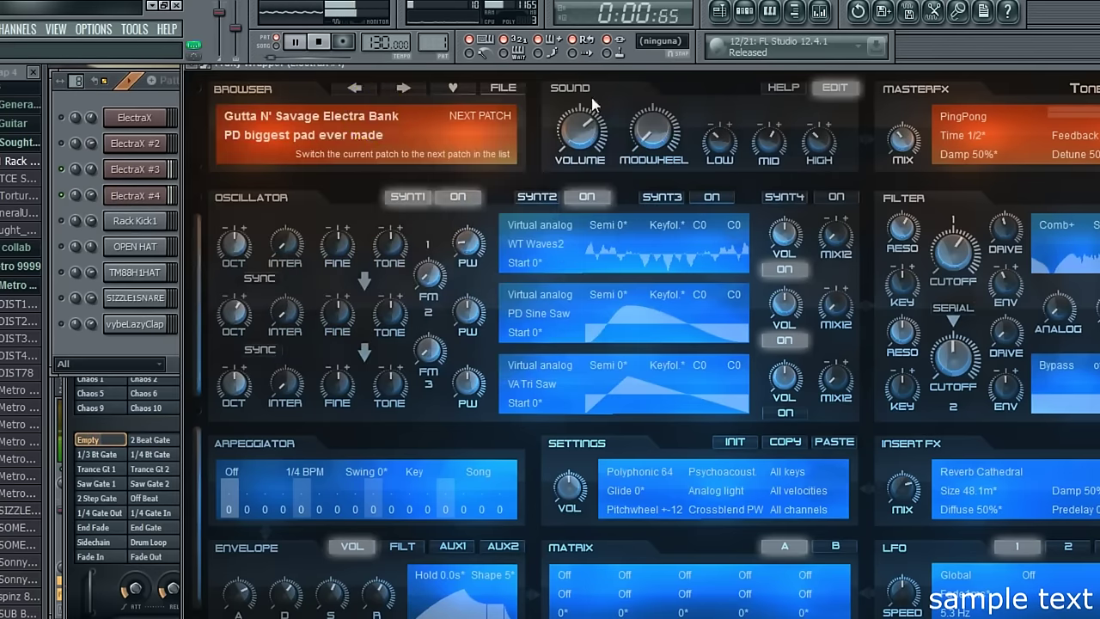
{"action": "left_click", "coordinate": [390, 90]}
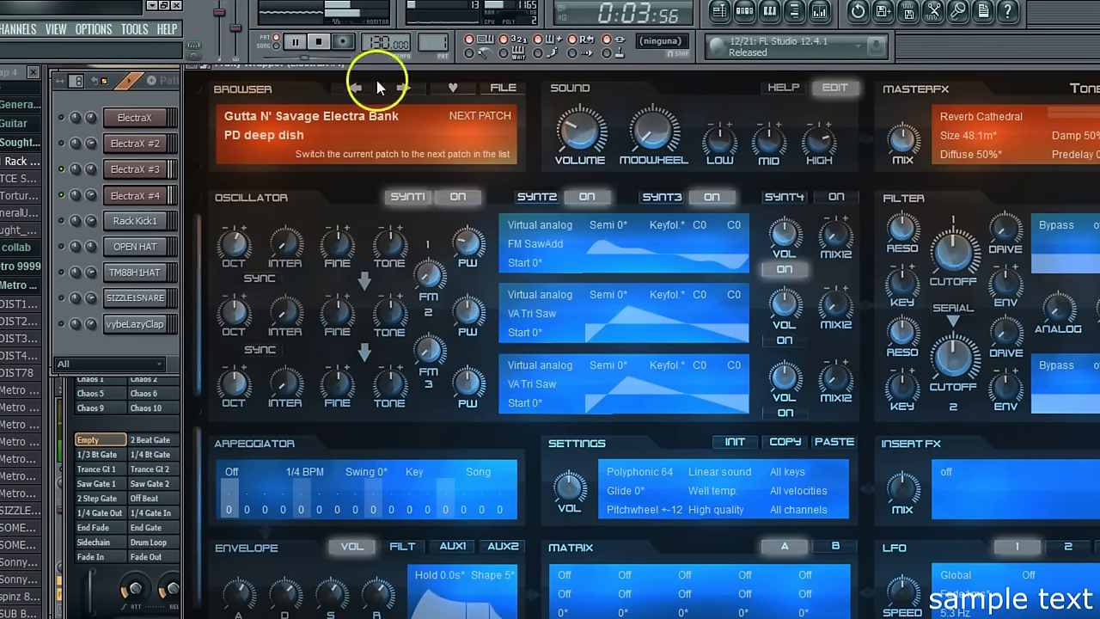
Advance ElectraX #4 through the PD press and hold QTP and PD sweep patches to PD trippy during playback
{"action": "left_click", "coordinate": [400, 85]}
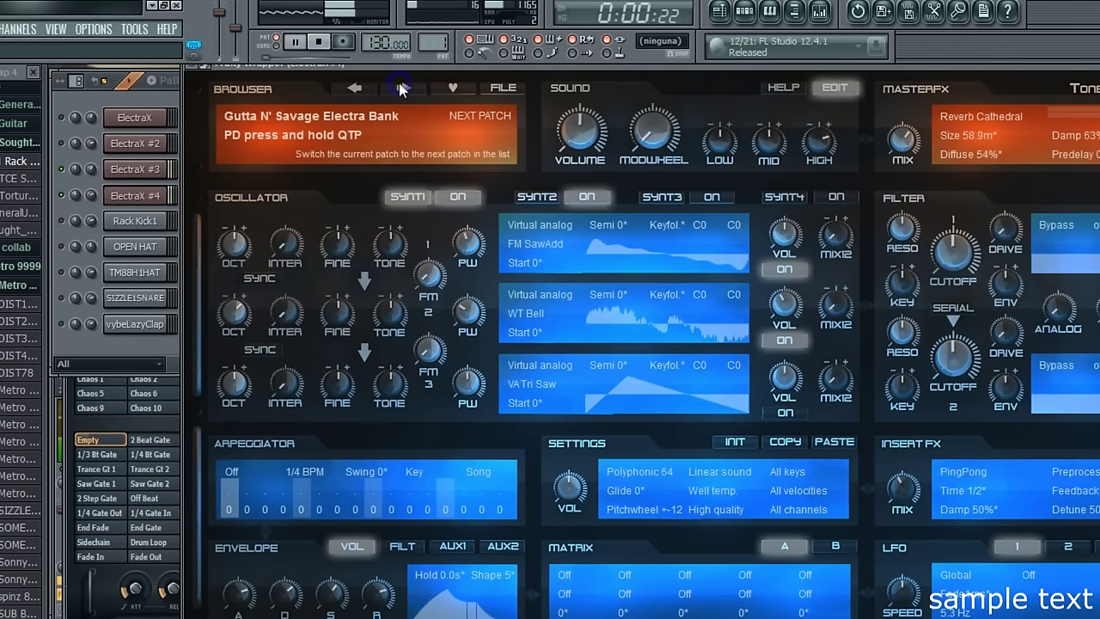
{"action": "left_click", "coordinate": [402, 88]}
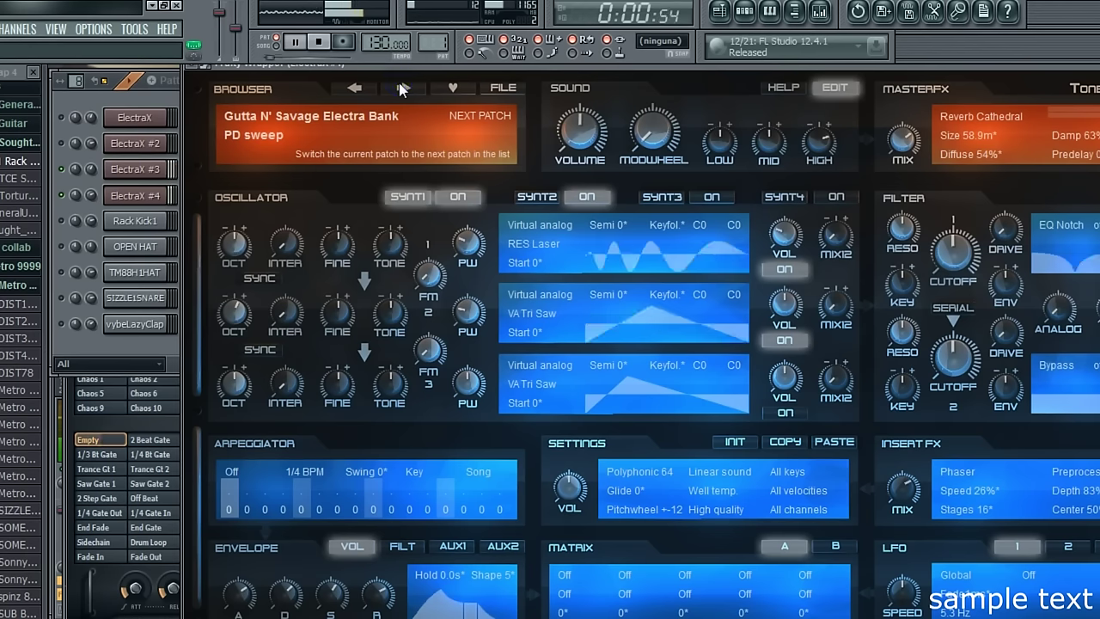
{"action": "left_click", "coordinate": [400, 87]}
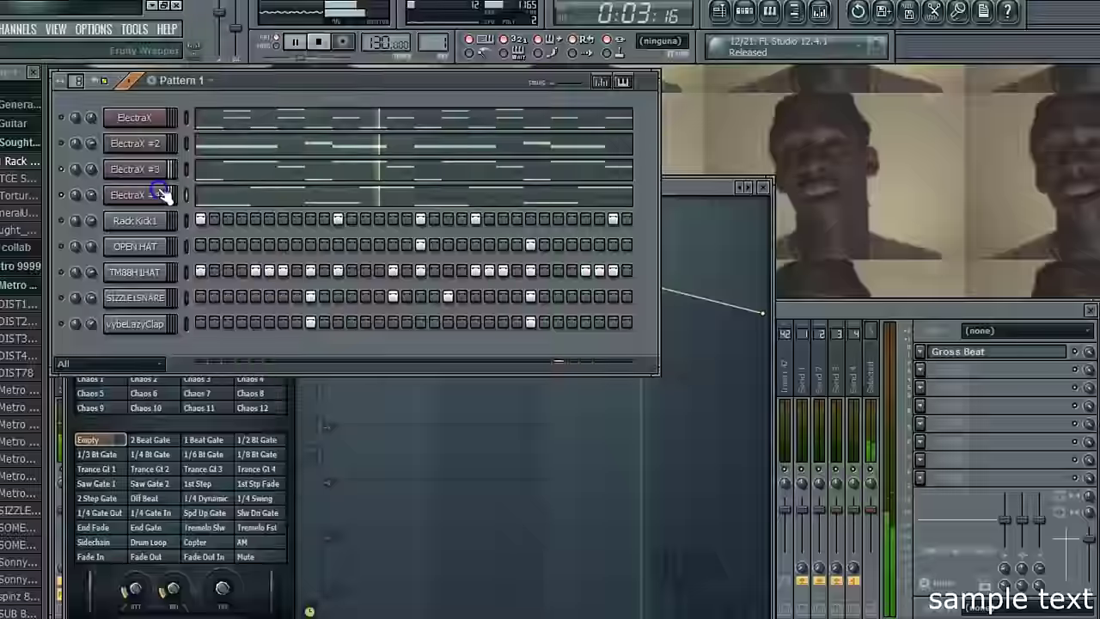
Select all notes in the ElectraX #4 piano roll and shorten them to four steps each with playback stopped
{"action": "key", "text": "ctrl+a"}
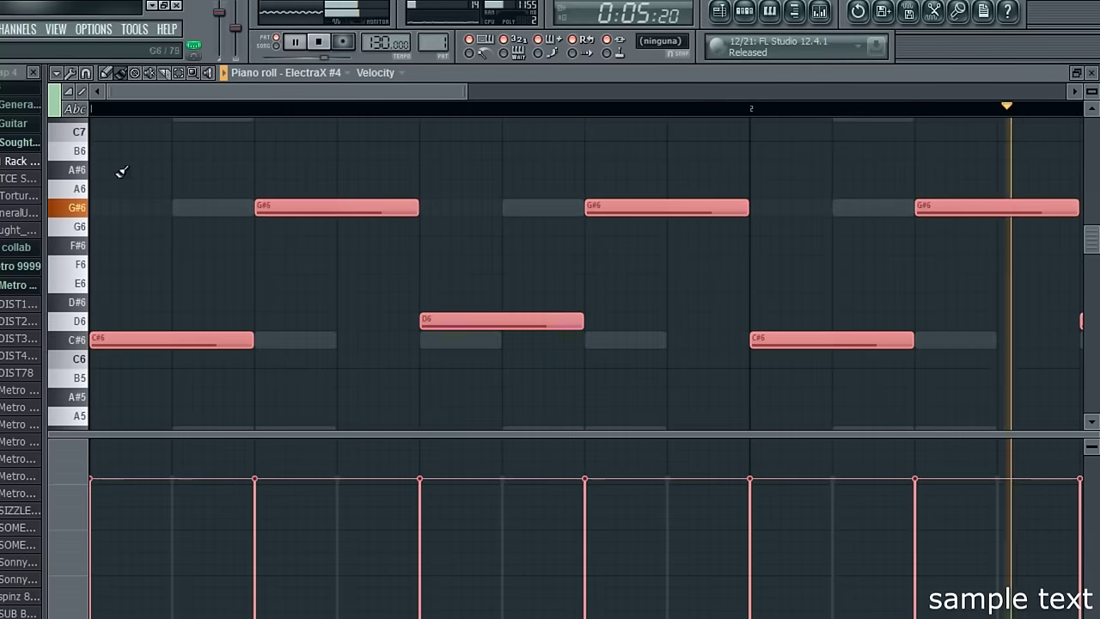
{"action": "left_click", "coordinate": [125, 322]}
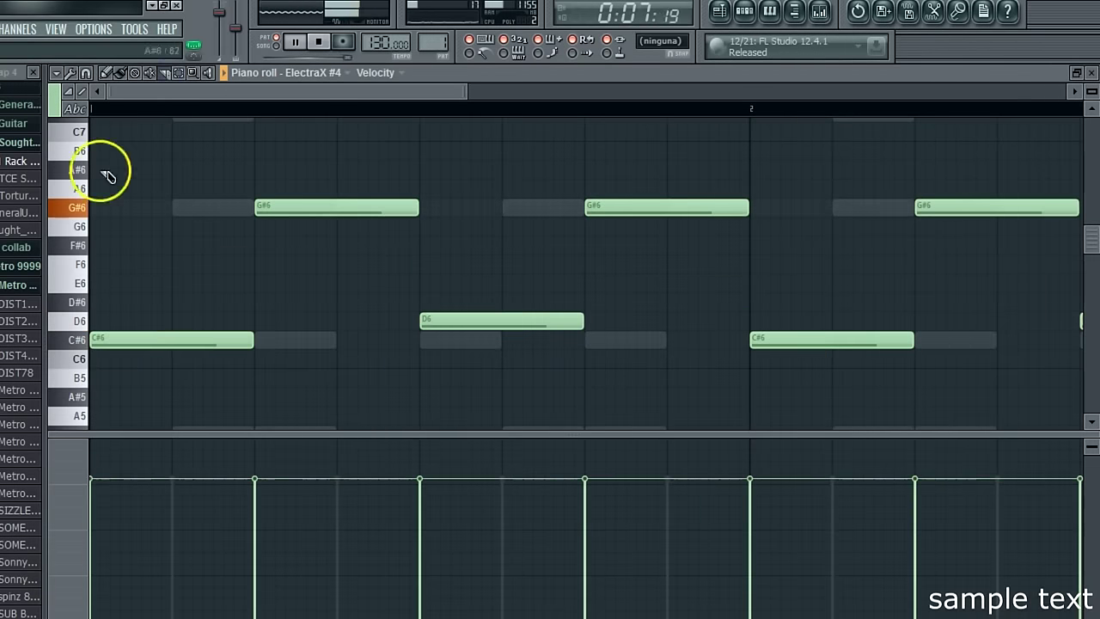
{"action": "key", "text": "space"}
{"action": "key", "text": "ctrl+a"}
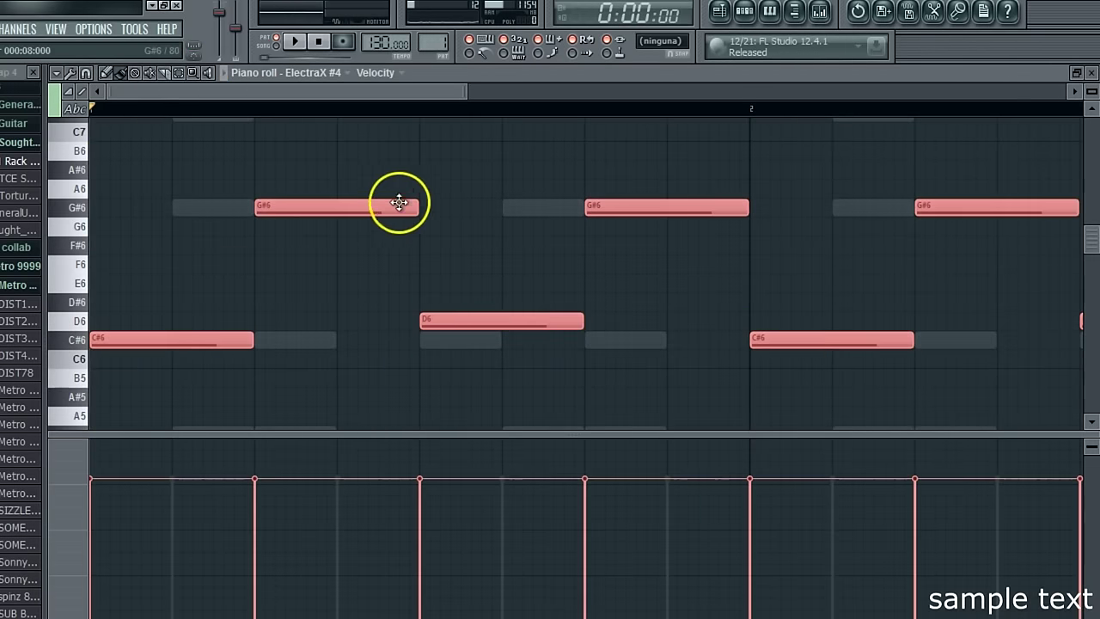
{"action": "left_click_drag", "start_coordinate": [415, 205], "coordinate": [333, 223]}
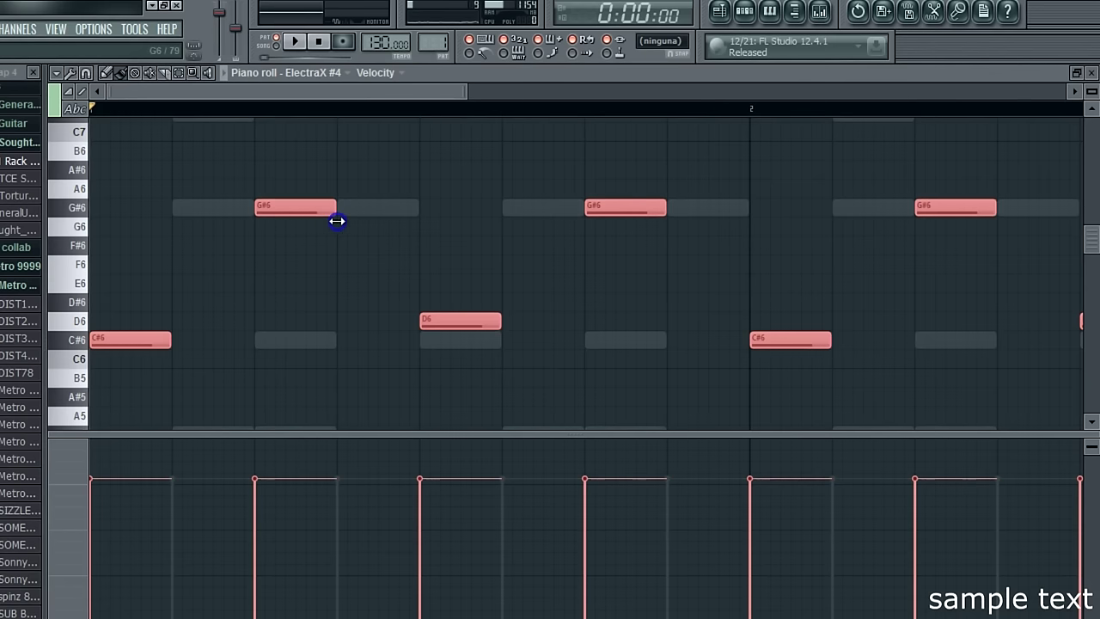
Raise all ElectraX #4 notes two octaves to start on C#8, shorten them further, and close the piano roll
{"action": "key", "text": "space"}
{"action": "scroll", "coordinate": [166, 364], "scroll_direction": "up", "scroll_amount": 2}
{"action": "left_click_drag", "start_coordinate": [132, 386], "coordinate": [97, 162]}
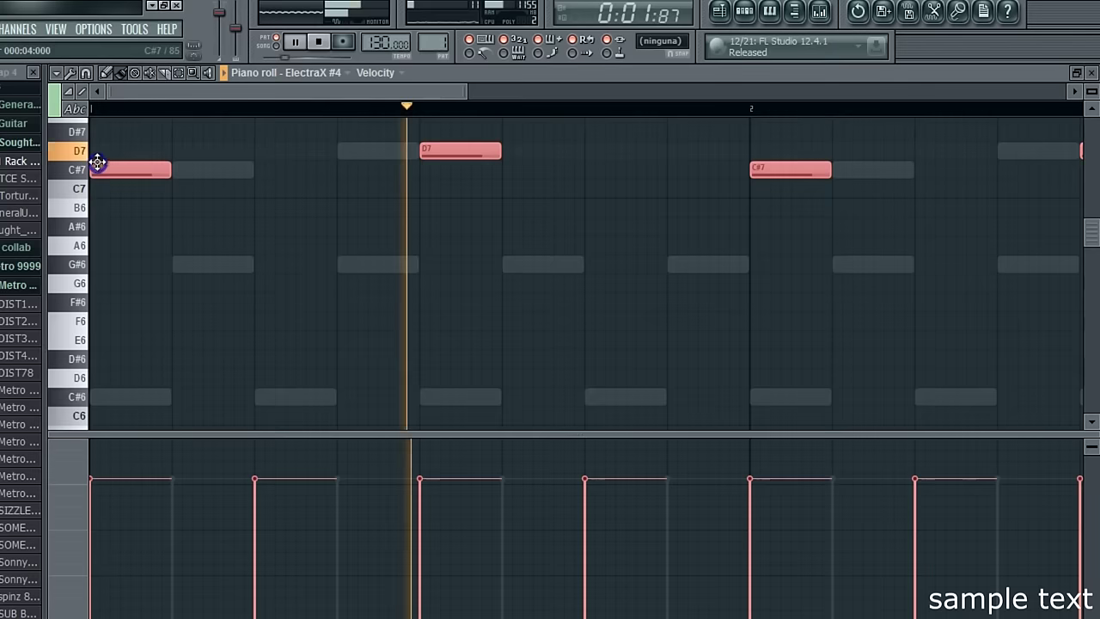
{"action": "scroll", "coordinate": [290, 246], "scroll_direction": "up", "scroll_amount": 4}
{"action": "left_click_drag", "start_coordinate": [129, 394], "coordinate": [80, 168]}
{"action": "scroll", "coordinate": [179, 186], "scroll_direction": "up", "scroll_amount": 2}
{"action": "left_click_drag", "start_coordinate": [165, 280], "coordinate": [134, 295]}
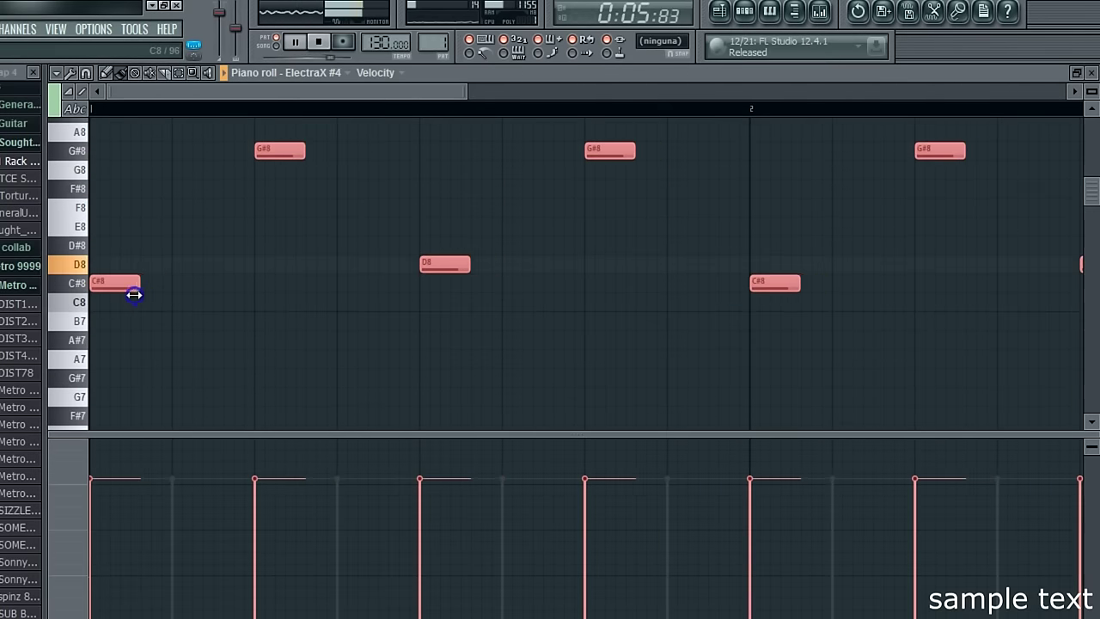
{"action": "left_click", "coordinate": [1089, 73]}
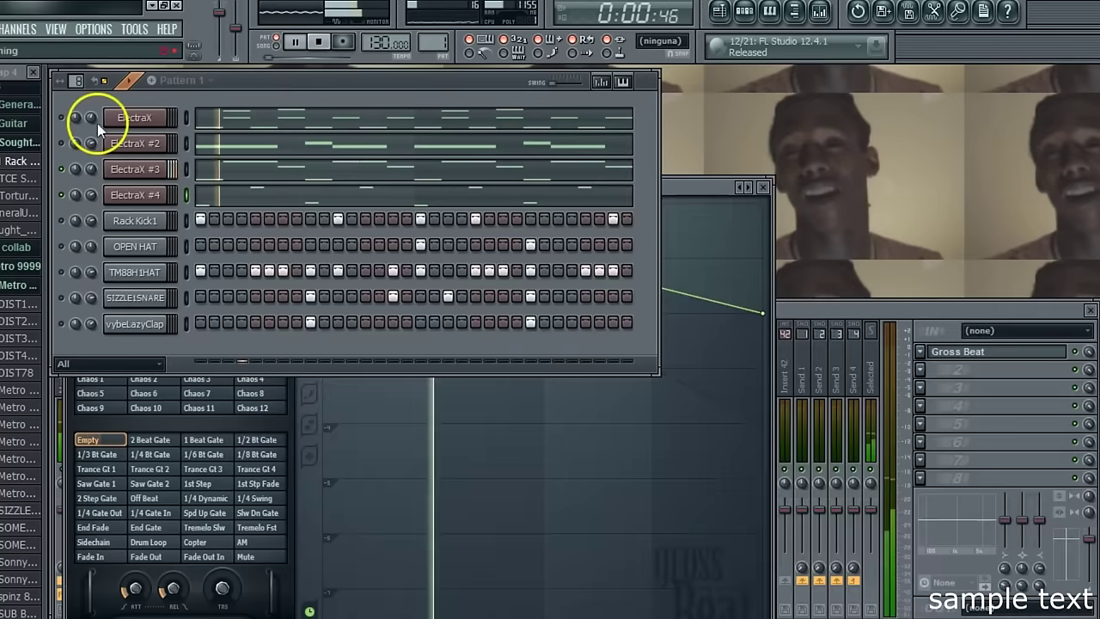
Look at the ElectraX #2 notes and toggle the solo on ElectraX #4 while the pattern plays
{"action": "left_click", "coordinate": [202, 135]}
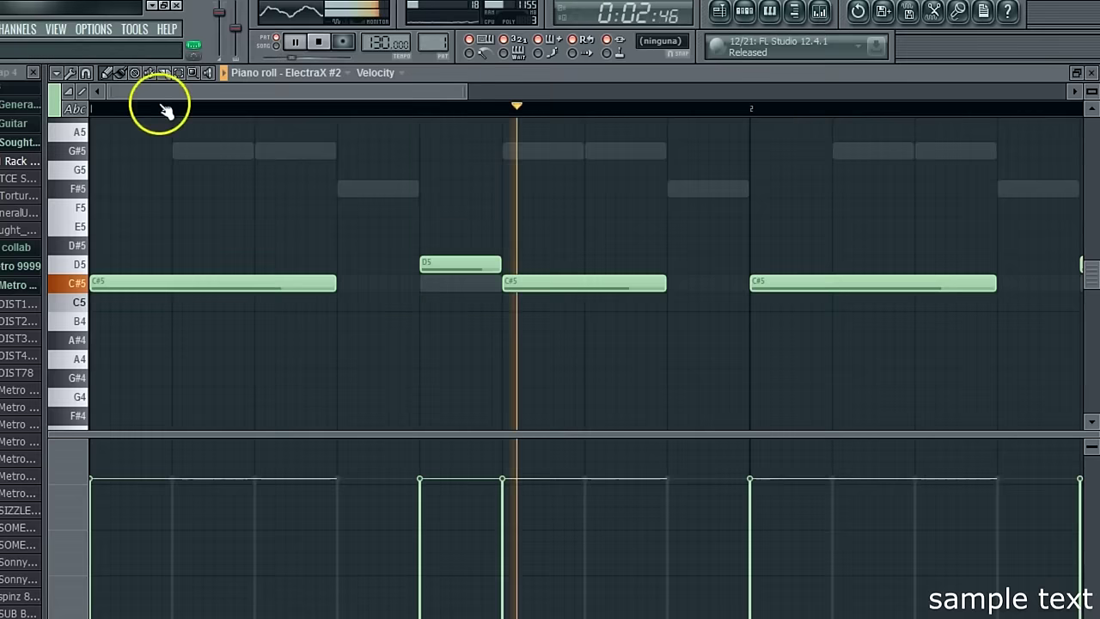
{"action": "left_click", "coordinate": [1090, 72]}
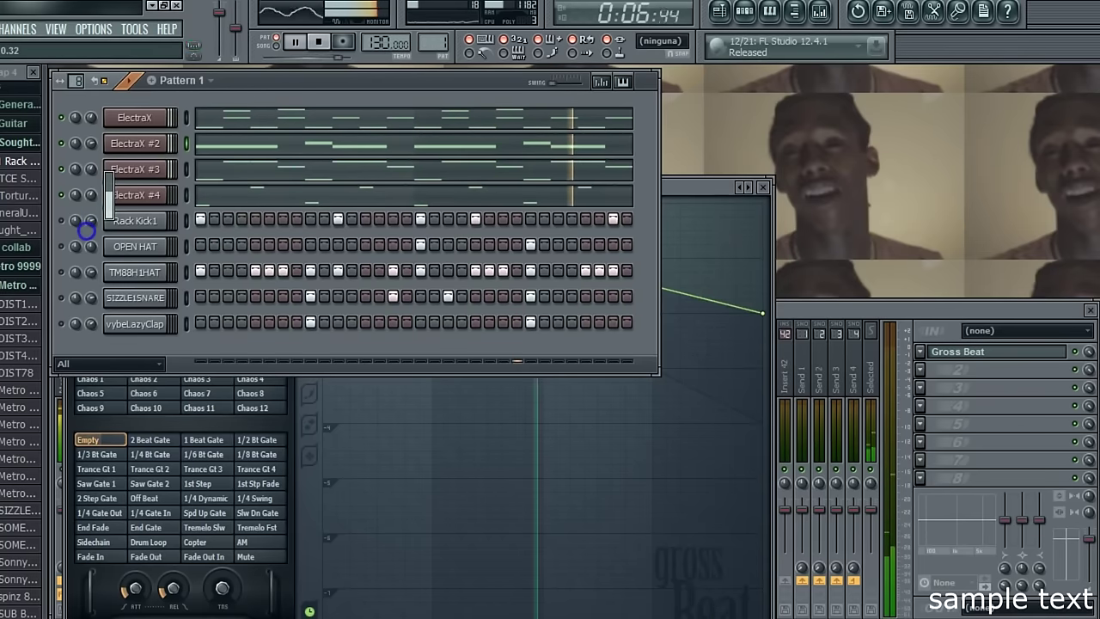
{"action": "right_click", "coordinate": [61, 189]}
{"action": "left_click", "coordinate": [67, 199]}
{"action": "right_click", "coordinate": [61, 193]}
{"action": "left_click", "coordinate": [76, 200]}
Lower all ElectraX #4 notes one octave to start on C#7, raise them back up an octave, and close the piano roll
{"action": "left_click", "coordinate": [209, 199]}
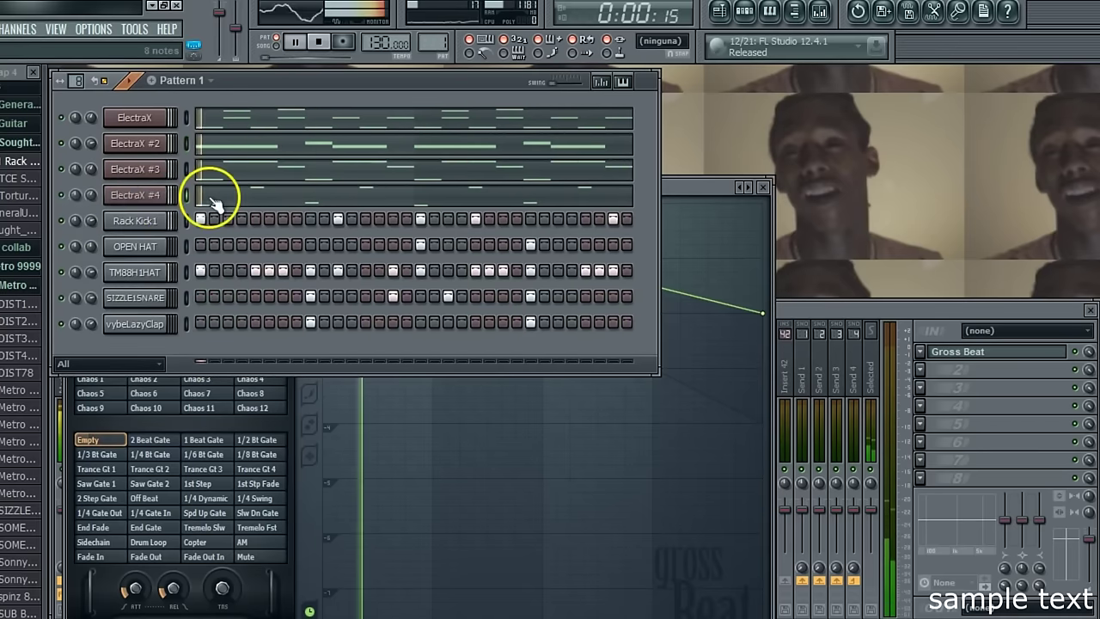
{"action": "left_click", "coordinate": [179, 73]}
{"action": "left_click_drag", "start_coordinate": [77, 127], "coordinate": [78, 397]}
{"action": "left_click", "coordinate": [122, 74]}
{"action": "scroll", "coordinate": [135, 189], "scroll_direction": "down", "scroll_amount": 3}
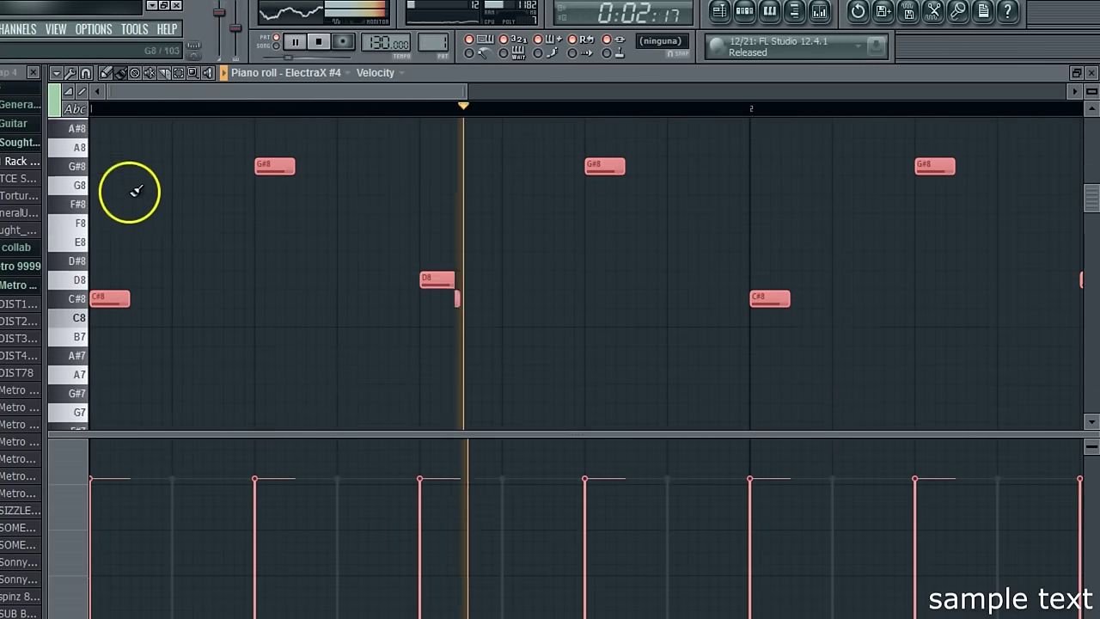
{"action": "left_click_drag", "start_coordinate": [115, 172], "coordinate": [76, 395]}
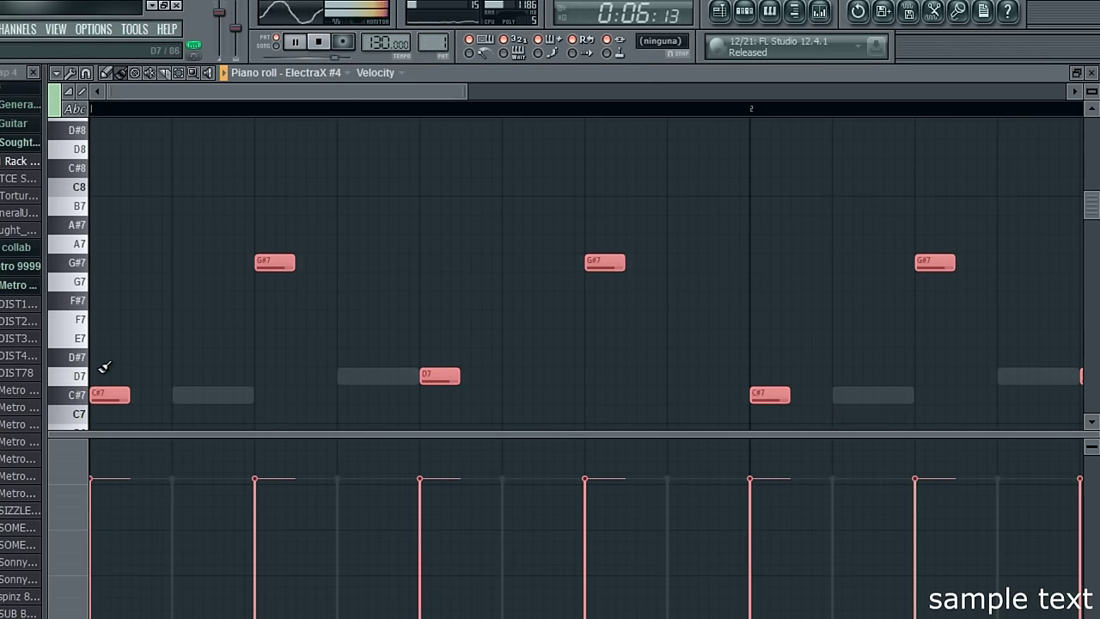
{"action": "left_click", "coordinate": [105, 395]}
{"action": "left_click_drag", "start_coordinate": [106, 396], "coordinate": [69, 154]}
{"action": "left_click", "coordinate": [1091, 73]}
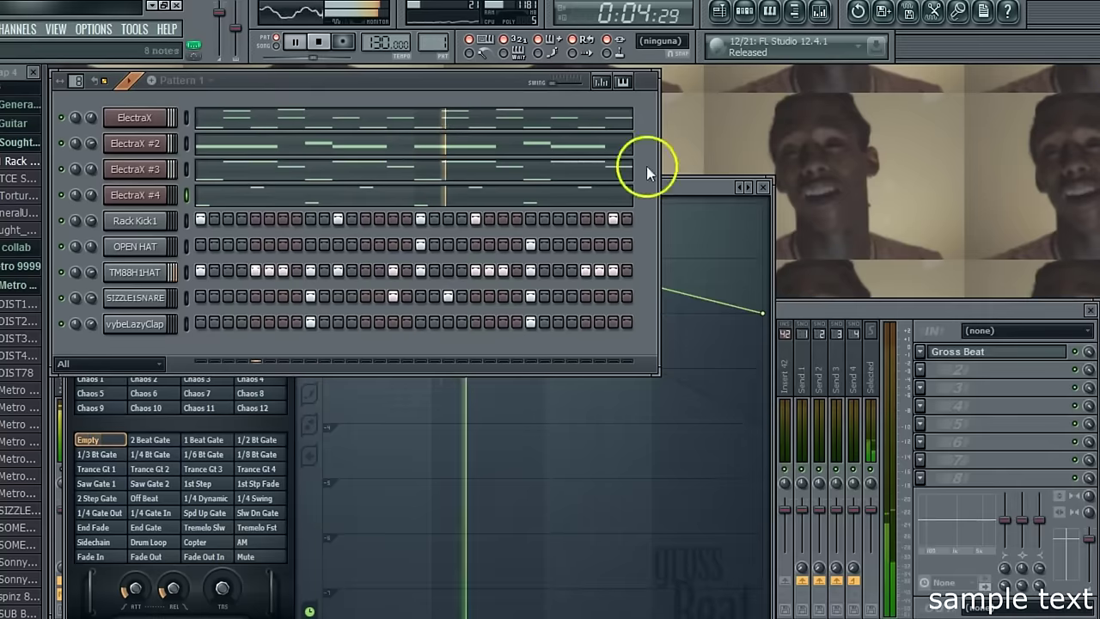
Solo ElectraX #4 and audition its patches from PD trippy through PL atmosphere and PL ching chong to PL humble pluck
{"action": "right_click", "coordinate": [73, 198]}
{"action": "left_click", "coordinate": [123, 196]}
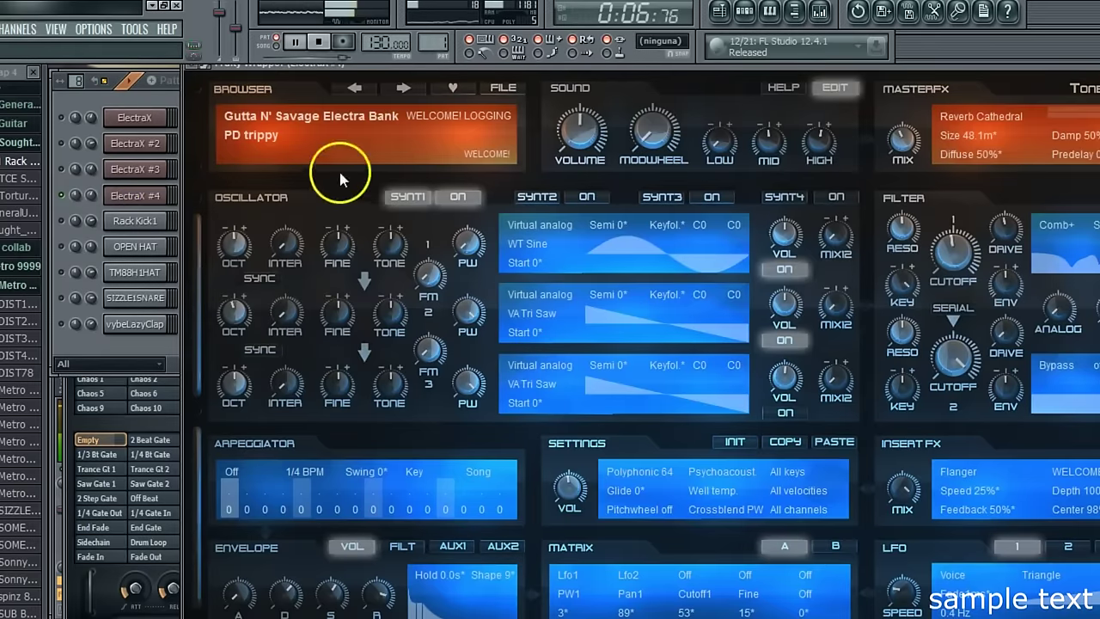
{"action": "left_click", "coordinate": [355, 91]}
{"action": "left_click", "coordinate": [396, 93]}
{"action": "left_click", "coordinate": [397, 93]}
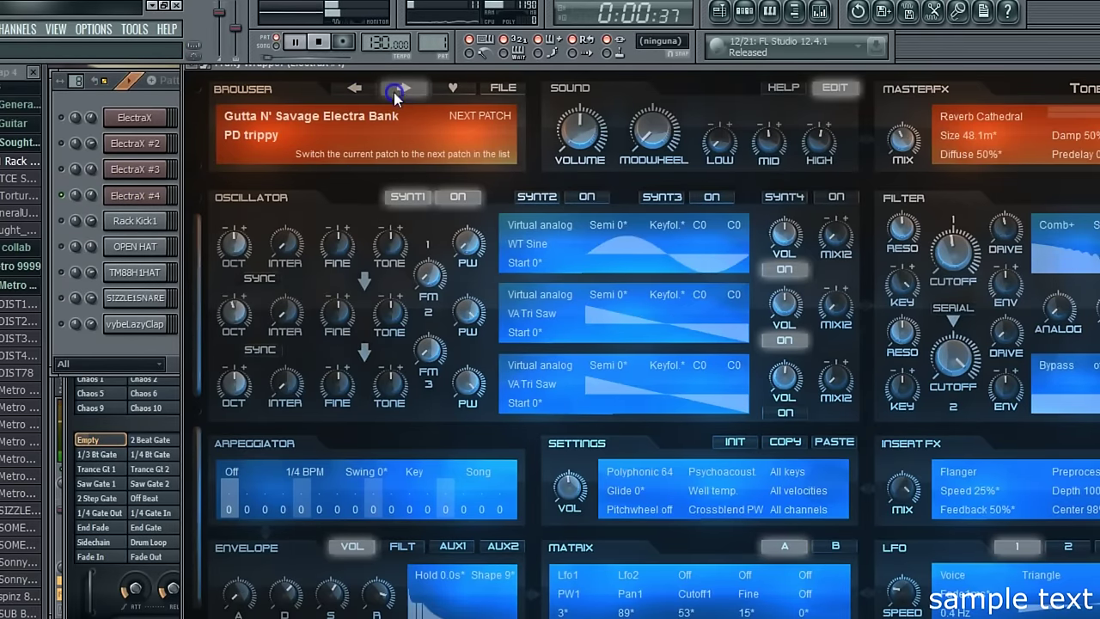
{"action": "left_click", "coordinate": [395, 94]}
{"action": "left_click", "coordinate": [394, 94]}
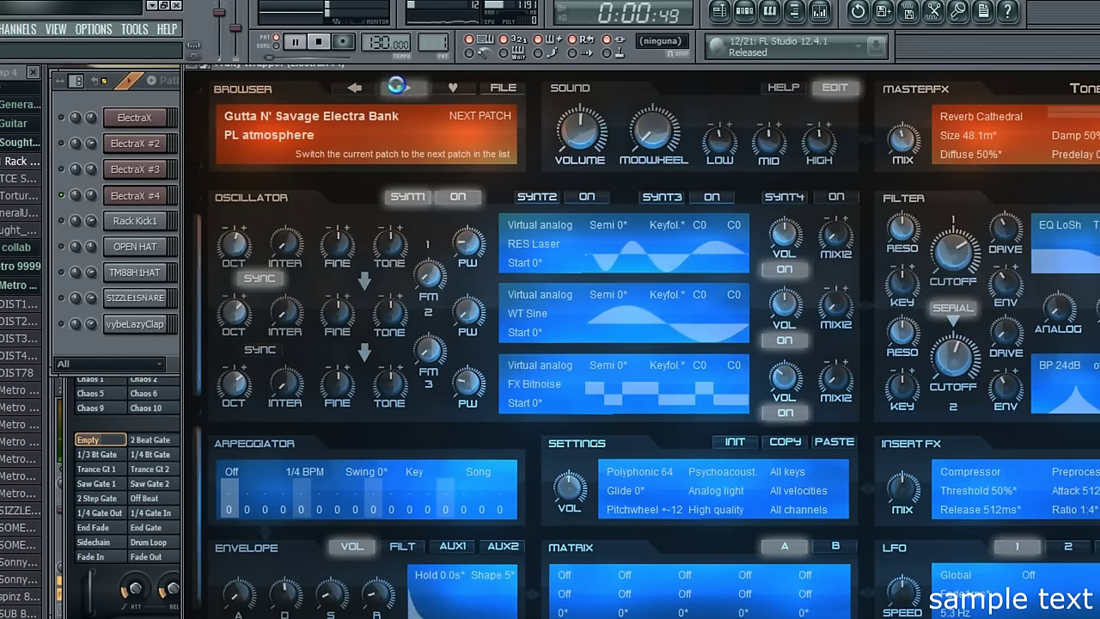
{"action": "left_click", "coordinate": [397, 87]}
{"action": "left_click", "coordinate": [401, 89]}
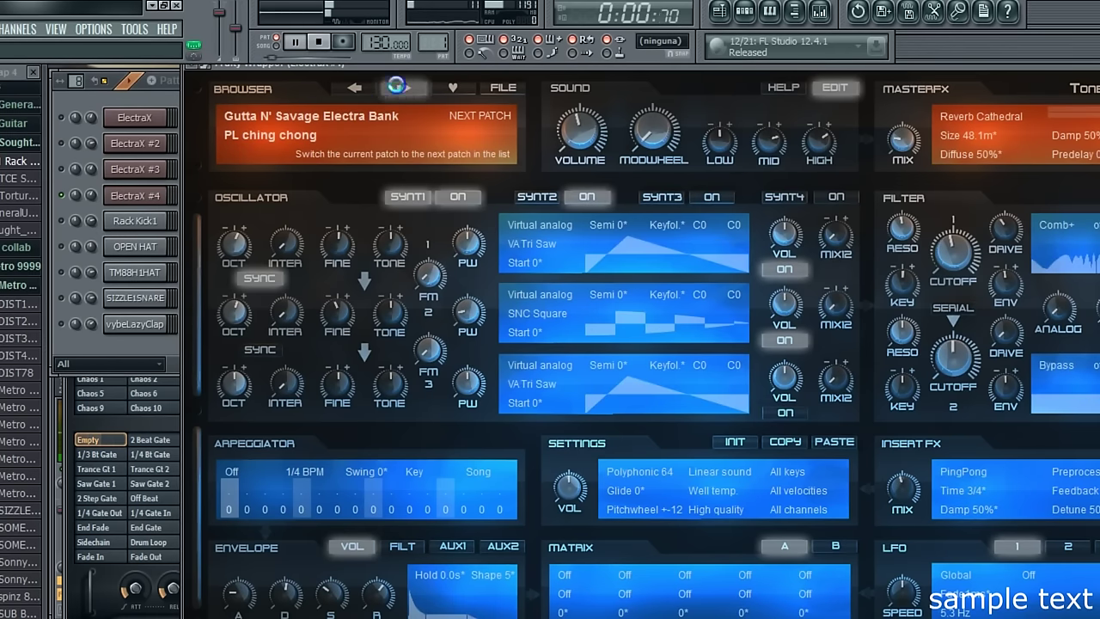
{"action": "left_click", "coordinate": [398, 86]}
{"action": "left_click", "coordinate": [405, 88]}
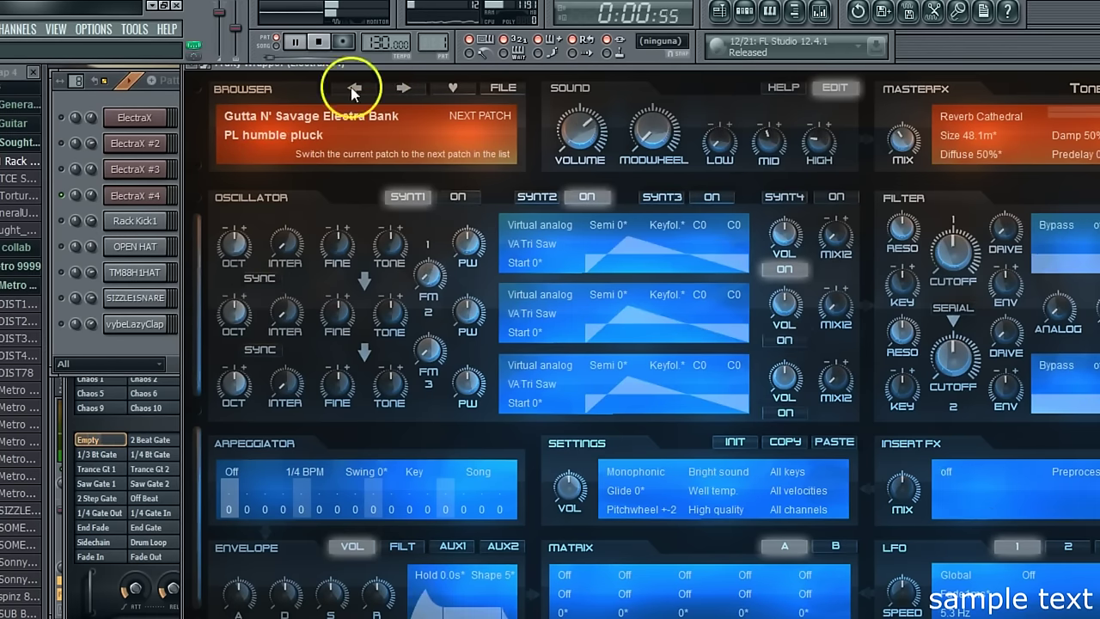
Lower the ElectraX #4 notes in the piano roll to start on C#7 and close the piano roll
{"action": "left_click", "coordinate": [164, 200]}
{"action": "left_click", "coordinate": [229, 196]}
{"action": "left_click", "coordinate": [181, 74]}
{"action": "left_click_drag", "start_coordinate": [74, 130], "coordinate": [75, 404]}
{"action": "left_click_drag", "start_coordinate": [127, 289], "coordinate": [57, 351]}
{"action": "left_click", "coordinate": [1092, 75]}
Enable ElectraX #3 alongside ElectraX #4 and advance ElectraX #4 past PL kinda distorted to the PL stop calling me fat patch
{"action": "left_click", "coordinate": [138, 195]}
{"action": "left_click", "coordinate": [75, 176]}
{"action": "key", "text": "space"}
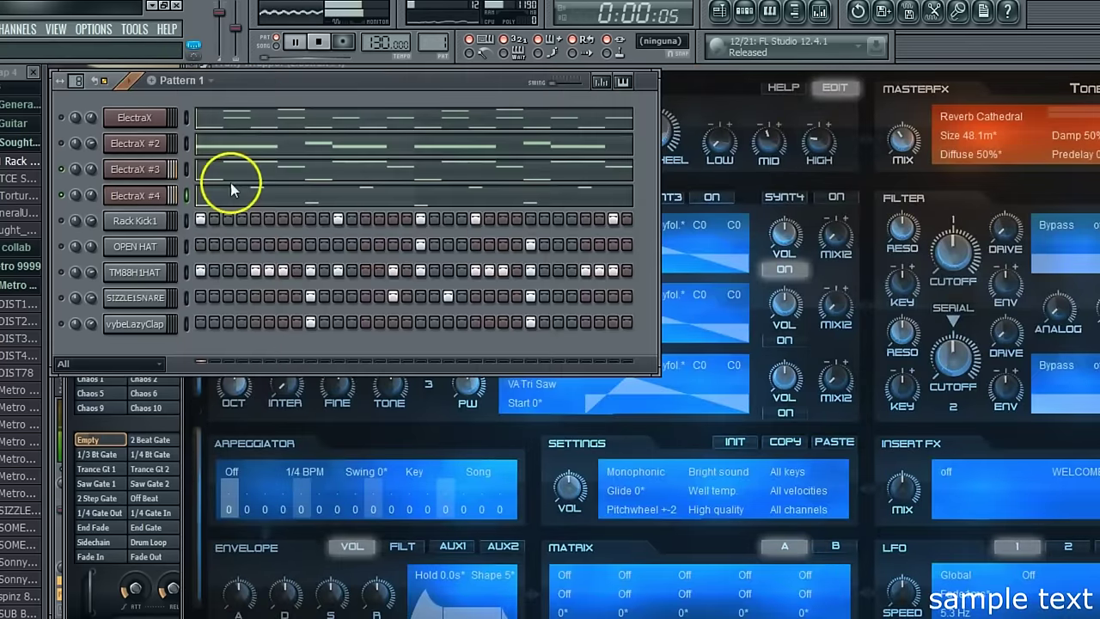
{"action": "left_click", "coordinate": [671, 99]}
{"action": "left_click", "coordinate": [402, 90]}
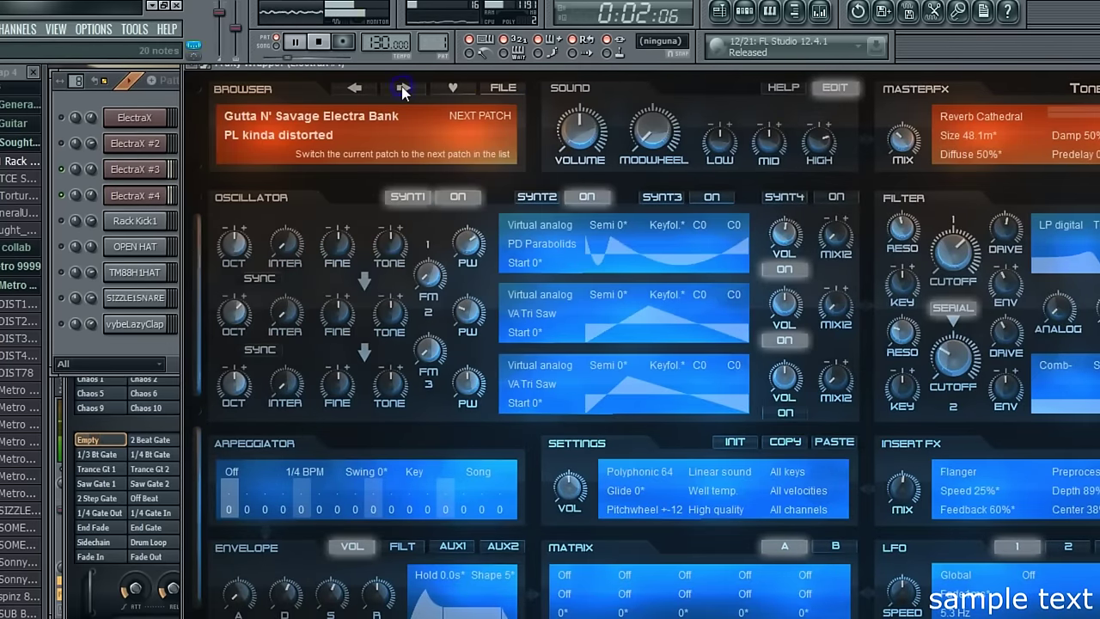
{"action": "left_click", "coordinate": [402, 90]}
{"action": "left_click", "coordinate": [402, 89]}
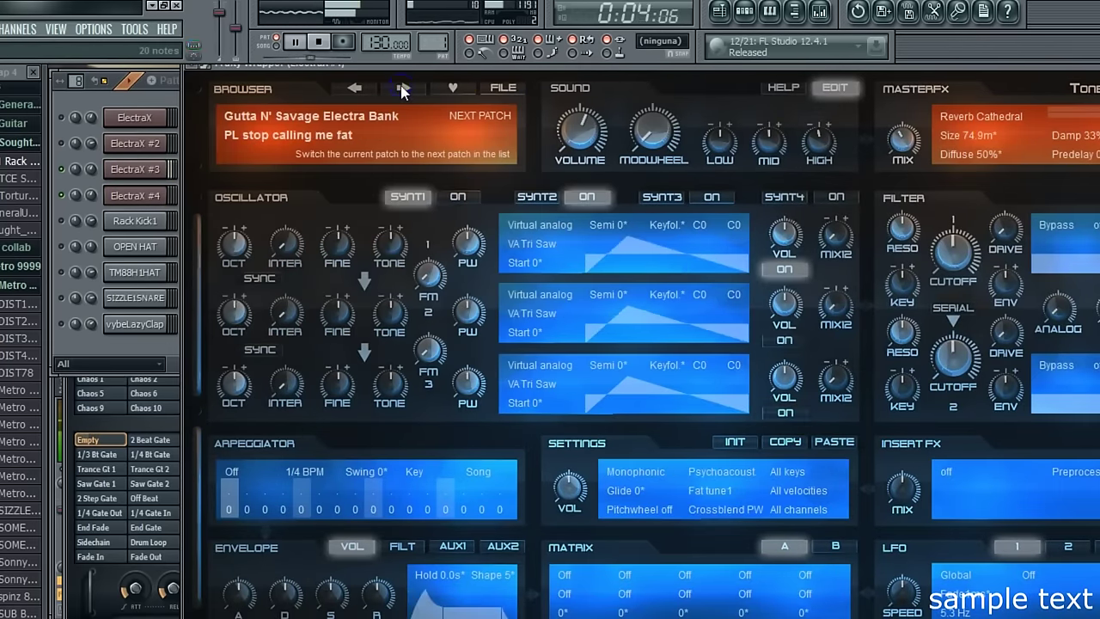
Enable ElectraX #2, lower all ElectraX #4 notes one octave to start on C#6, and stop playback
{"action": "left_click", "coordinate": [66, 145]}
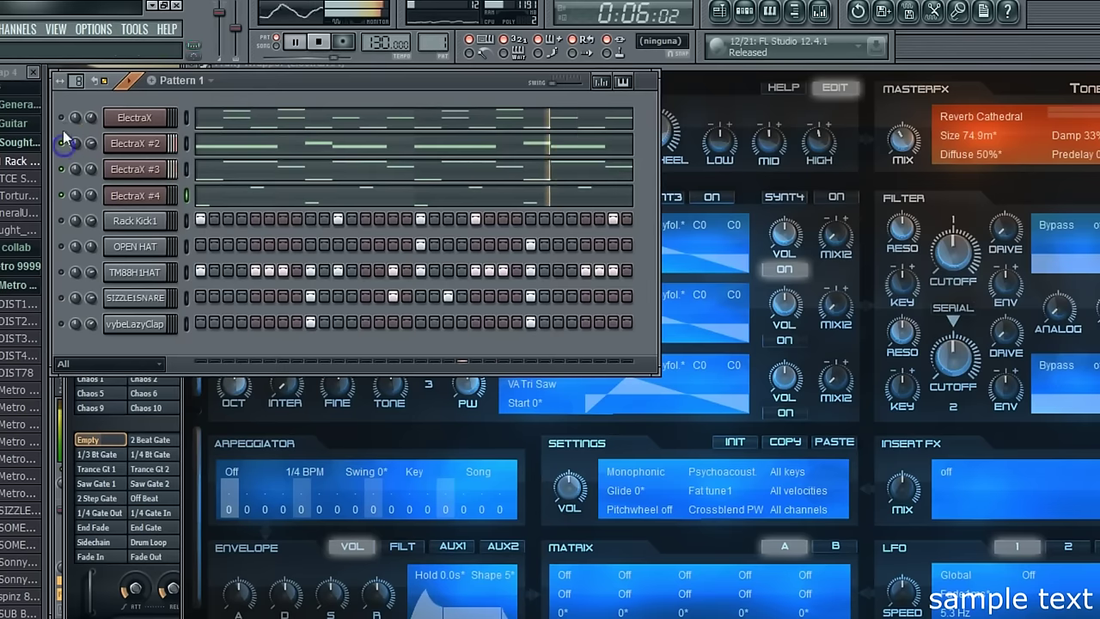
{"action": "left_click", "coordinate": [204, 198]}
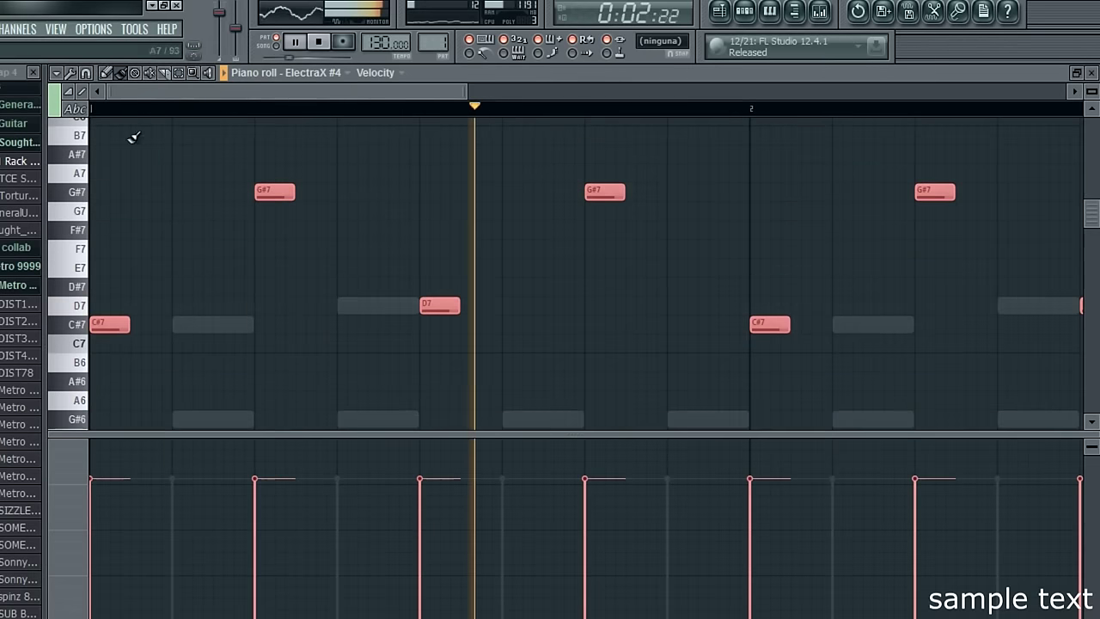
{"action": "scroll", "coordinate": [114, 248], "scroll_direction": "down", "scroll_amount": 2}
{"action": "left_click_drag", "start_coordinate": [111, 267], "coordinate": [80, 412]}
{"action": "key", "text": "space"}
{"action": "scroll", "coordinate": [94, 405], "scroll_direction": "down", "scroll_amount": 3}
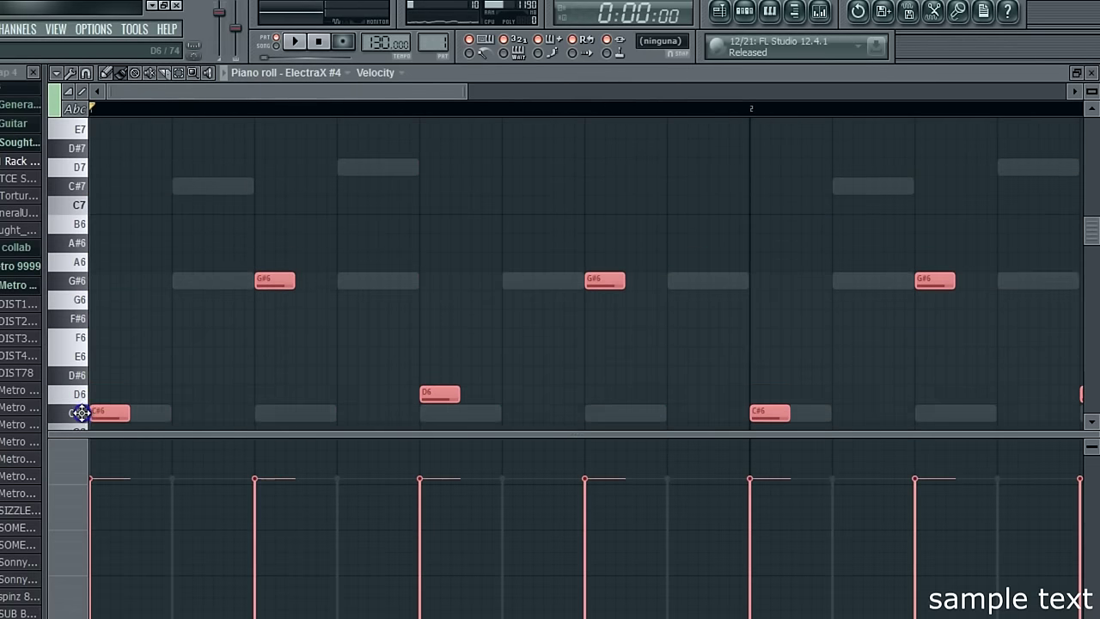
Delete all the existing notes from the ElectraX #4 piano roll
{"action": "scroll", "coordinate": [228, 367], "scroll_direction": "down", "scroll_amount": 2}
{"action": "key", "text": "ctrl+d"}
{"action": "right_click", "coordinate": [425, 336]}
{"action": "left_click", "coordinate": [427, 227]}
{"action": "right_click", "coordinate": [594, 227]}
{"action": "right_click", "coordinate": [281, 222]}
{"action": "right_click", "coordinate": [440, 227]}
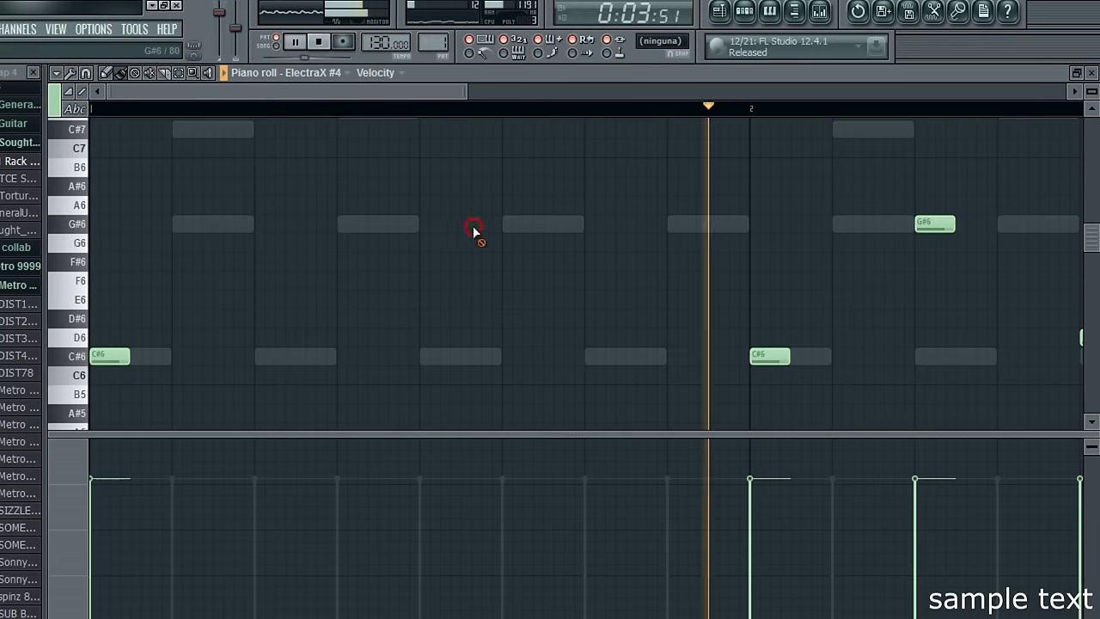
{"action": "key", "text": "Delete"}
Try out starting pitches for a new ElectraX #4 melody and place a short C#6 note at the pattern's start
{"action": "scroll", "coordinate": [307, 309], "scroll_direction": "down", "scroll_amount": 1}
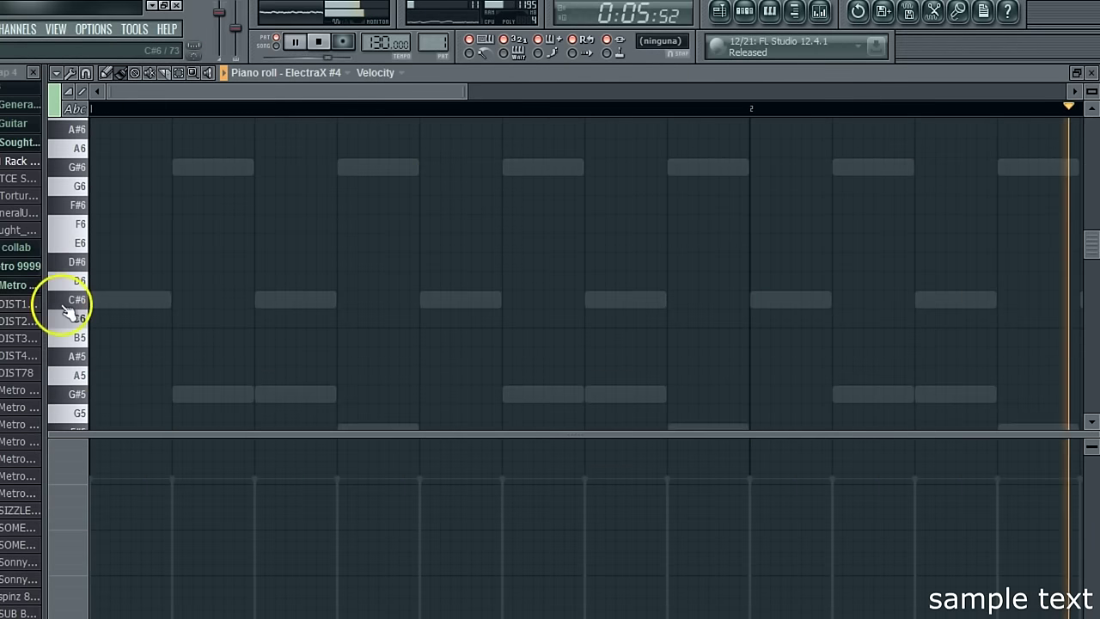
{"action": "scroll", "coordinate": [85, 297], "scroll_direction": "down", "scroll_amount": 1}
{"action": "left_click", "coordinate": [83, 326]}
{"action": "left_click", "coordinate": [93, 319]}
{"action": "left_click", "coordinate": [80, 323]}
{"action": "right_click", "coordinate": [106, 326]}
{"action": "left_click", "coordinate": [97, 341]}
{"action": "left_click", "coordinate": [262, 244]}
{"action": "right_click", "coordinate": [266, 245]}
{"action": "right_click", "coordinate": [101, 333]}
{"action": "left_click", "coordinate": [92, 241]}
{"action": "scroll", "coordinate": [147, 266], "scroll_direction": "up", "scroll_amount": 5}
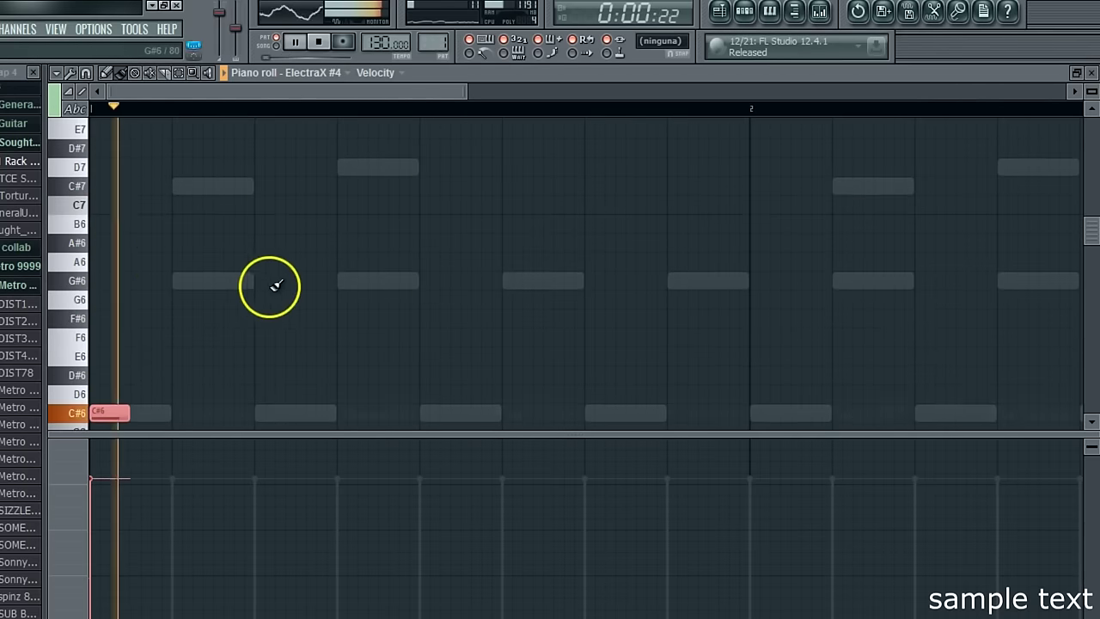
Add a G#6 note on the third beat, trying and removing G#5 and D6 notes on the fifth and seventh beats
{"action": "left_click", "coordinate": [258, 281]}
{"action": "scroll", "coordinate": [387, 294], "scroll_direction": "down", "scroll_amount": 3}
{"action": "left_click_drag", "start_coordinate": [419, 297], "coordinate": [428, 371]}
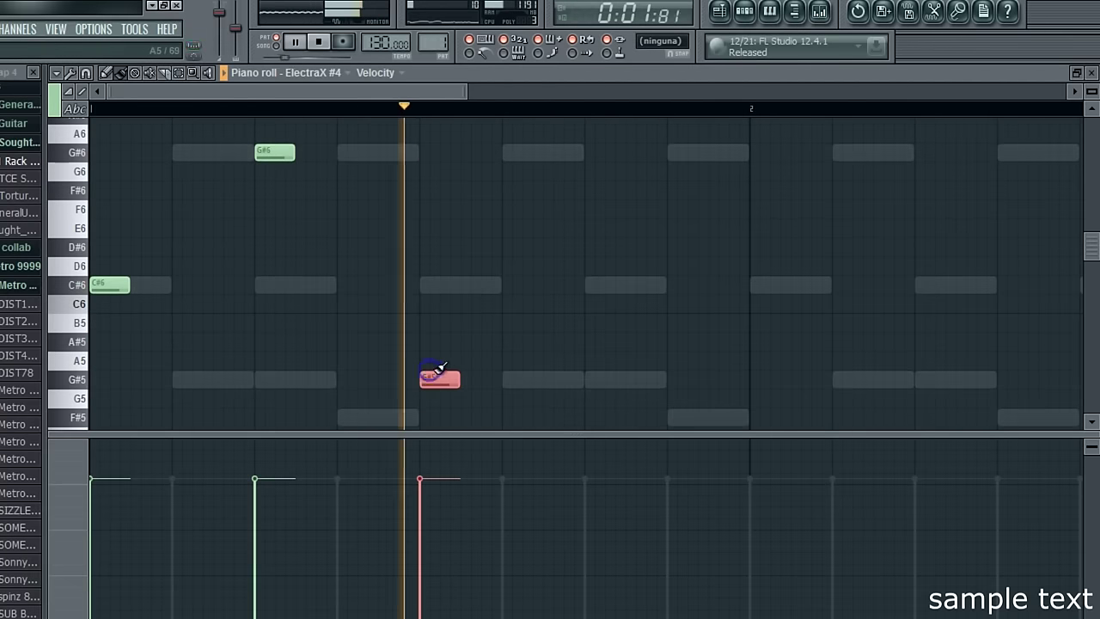
{"action": "left_click_drag", "start_coordinate": [587, 361], "coordinate": [601, 263]}
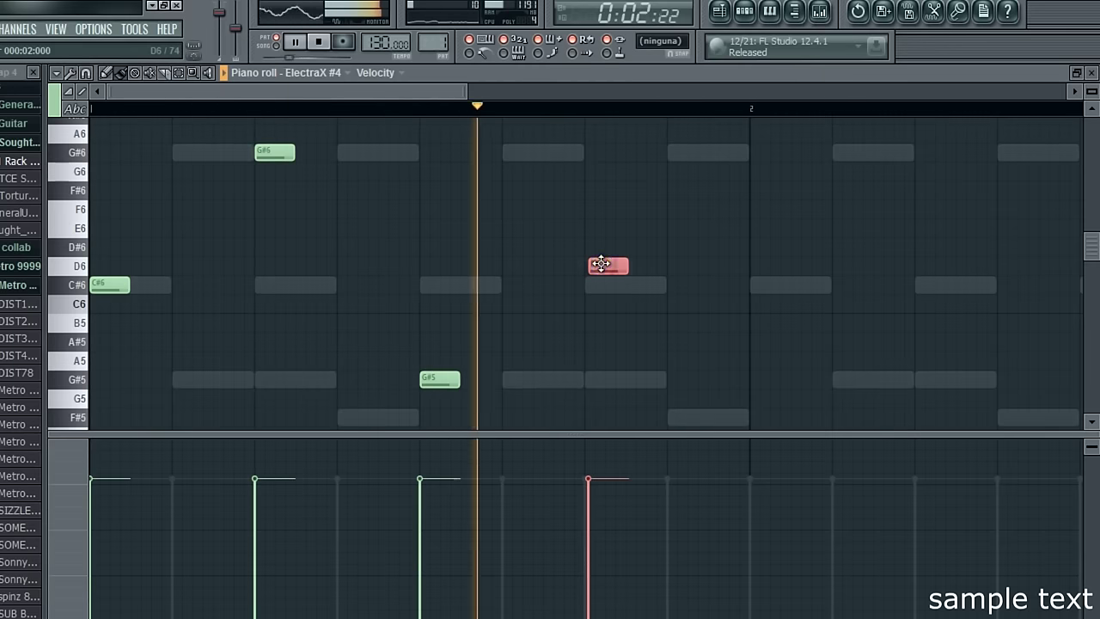
{"action": "right_click", "coordinate": [601, 263]}
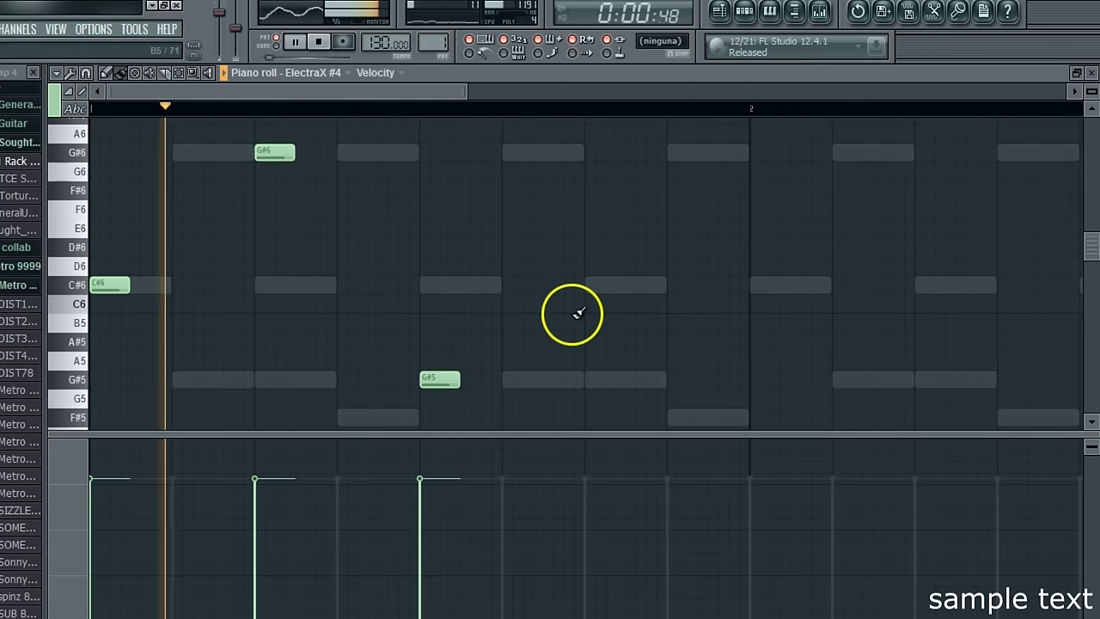
{"action": "right_click", "coordinate": [434, 379]}
Move the G#6 note down to G#5 and add C#6 notes on the fifth and seventh beats
{"action": "key", "text": "space"}
{"action": "left_click_drag", "start_coordinate": [274, 152], "coordinate": [275, 379]}
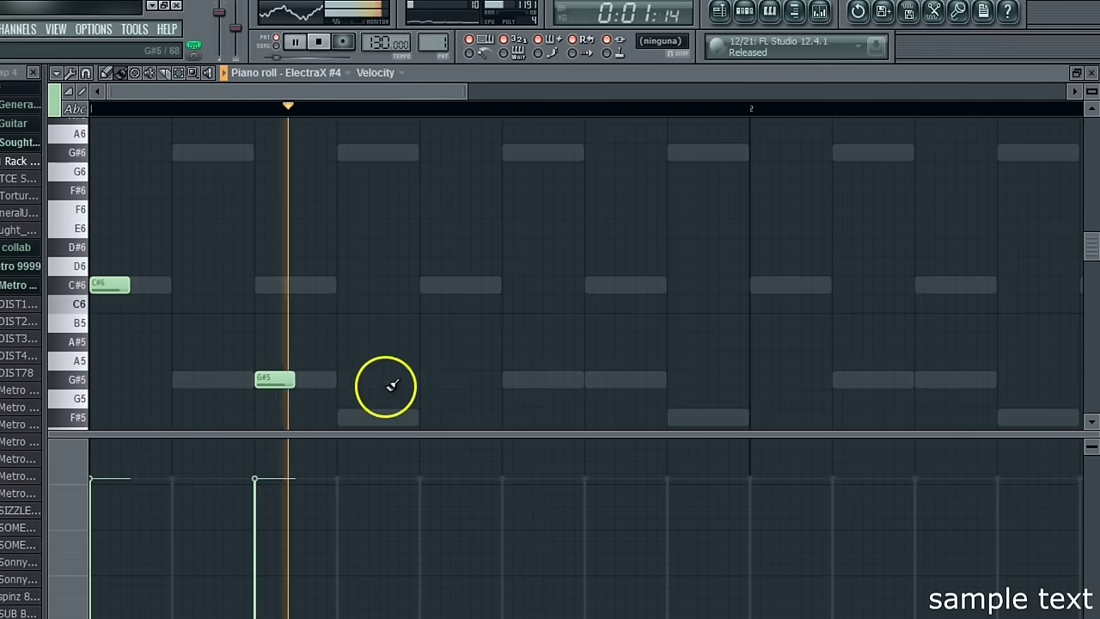
{"action": "left_click", "coordinate": [423, 284]}
{"action": "left_click", "coordinate": [591, 285]}
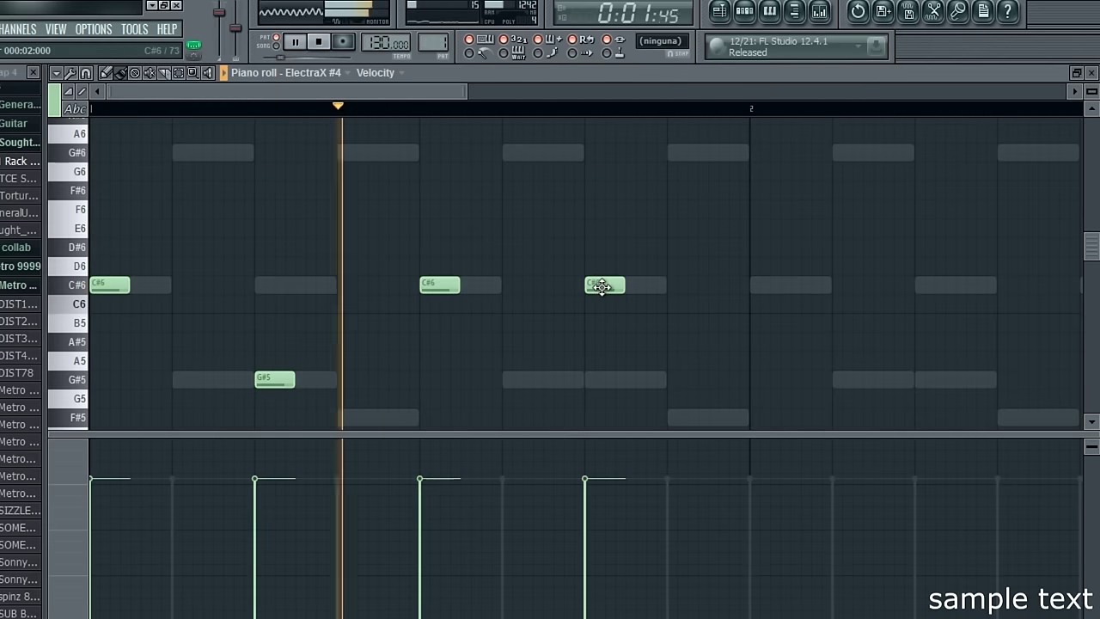
Delete the seventh-beat C#6 note and duplicate the remaining ElectraX #4 melody into bar 2, raising it all one octave
{"action": "right_click", "coordinate": [601, 286]}
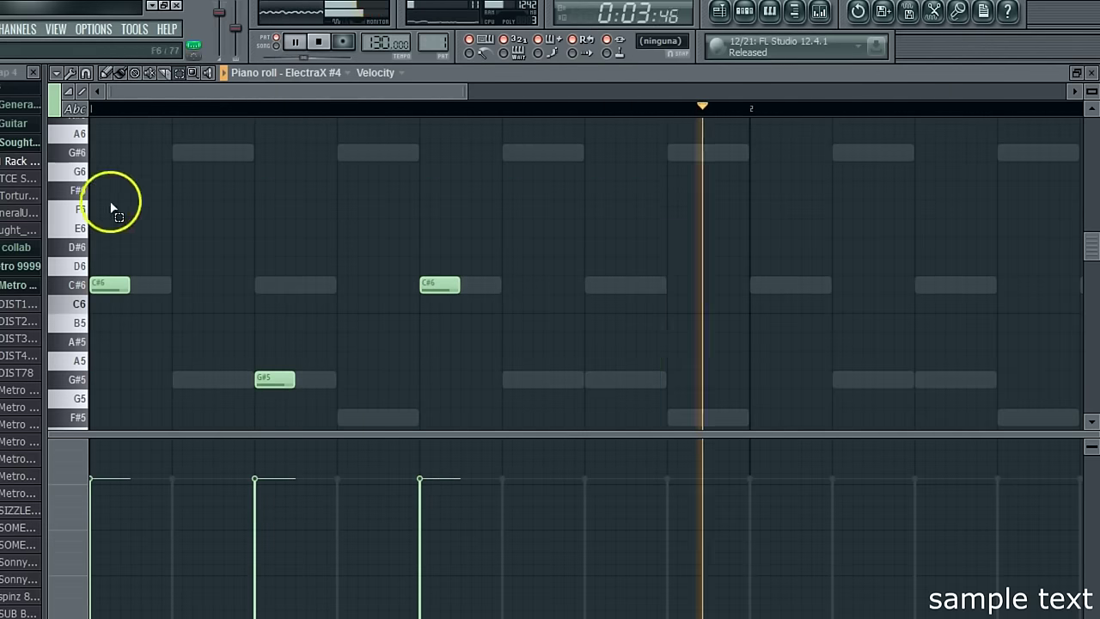
{"action": "key", "text": "ctrl+a"}
{"action": "left_click_drag", "start_coordinate": [101, 243], "coordinate": [764, 180]}
{"action": "key", "text": "space"}
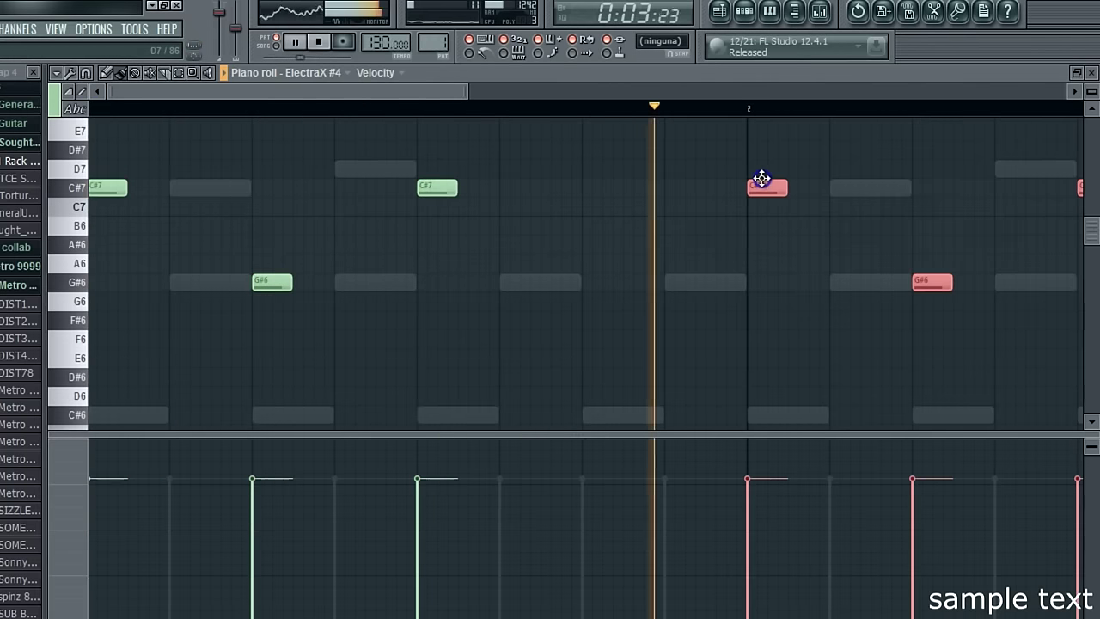
{"action": "left_click_drag", "start_coordinate": [222, 95], "coordinate": [212, 99]}
{"action": "key", "text": "ctrl+d"}
Try an extra F#6 note on the fourth beat, moving it to C#6 on the seventh beat
{"action": "left_click", "coordinate": [345, 318]}
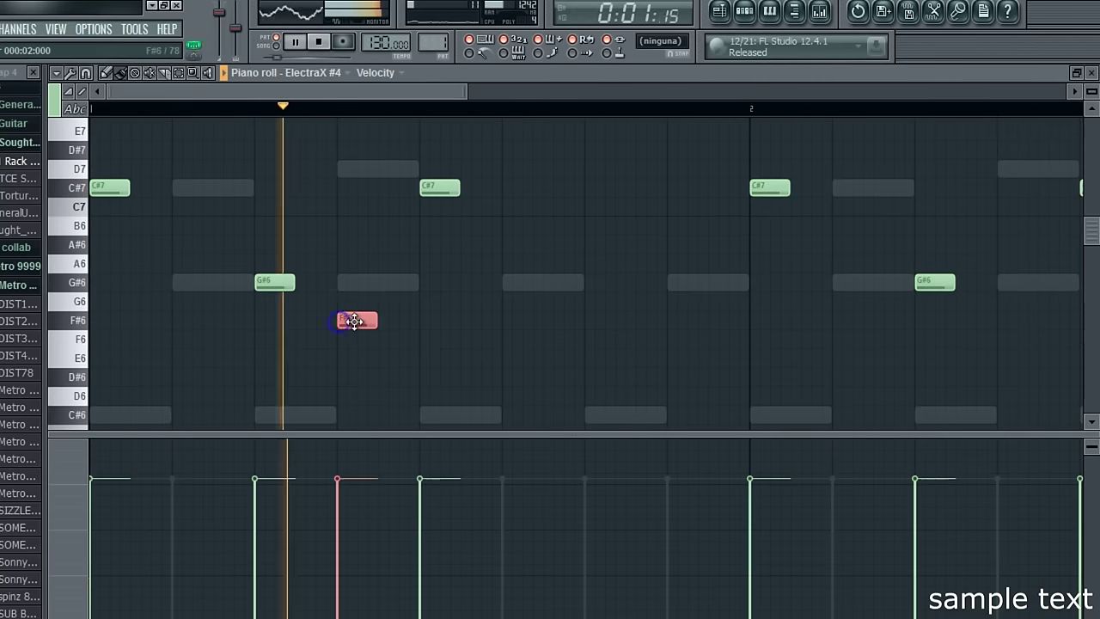
{"action": "left_click_drag", "start_coordinate": [348, 320], "coordinate": [602, 419]}
{"action": "left_click_drag", "start_coordinate": [408, 94], "coordinate": [475, 146]}
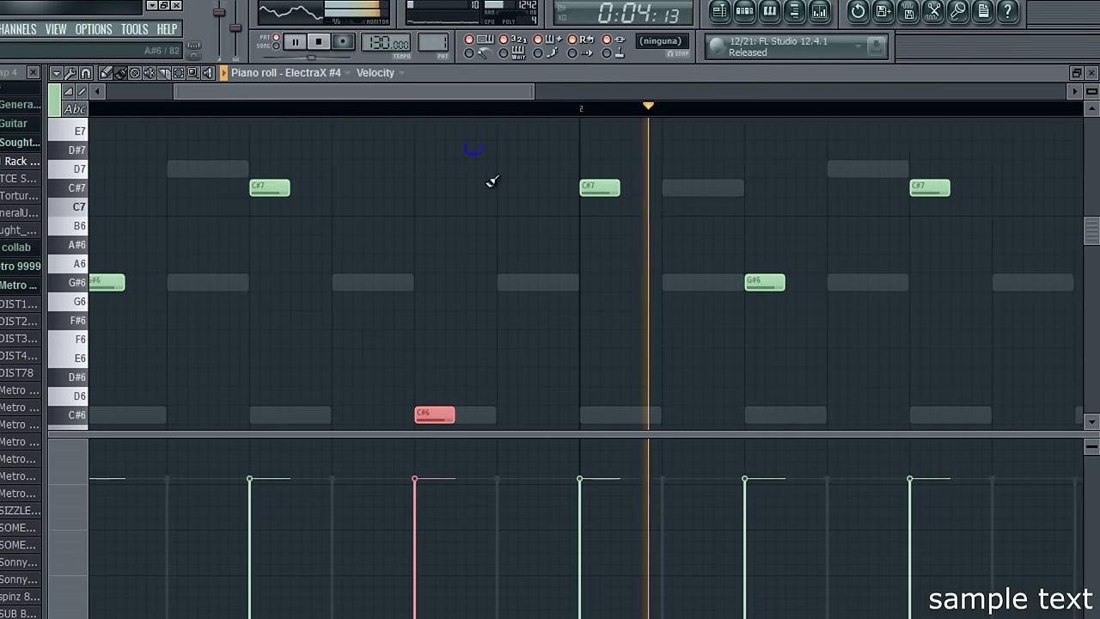
Advance the ElectraX #4 patch past PL stop calling me fat to PL weird pluck thing
{"action": "left_click", "coordinate": [1090, 72]}
{"action": "left_click", "coordinate": [160, 194]}
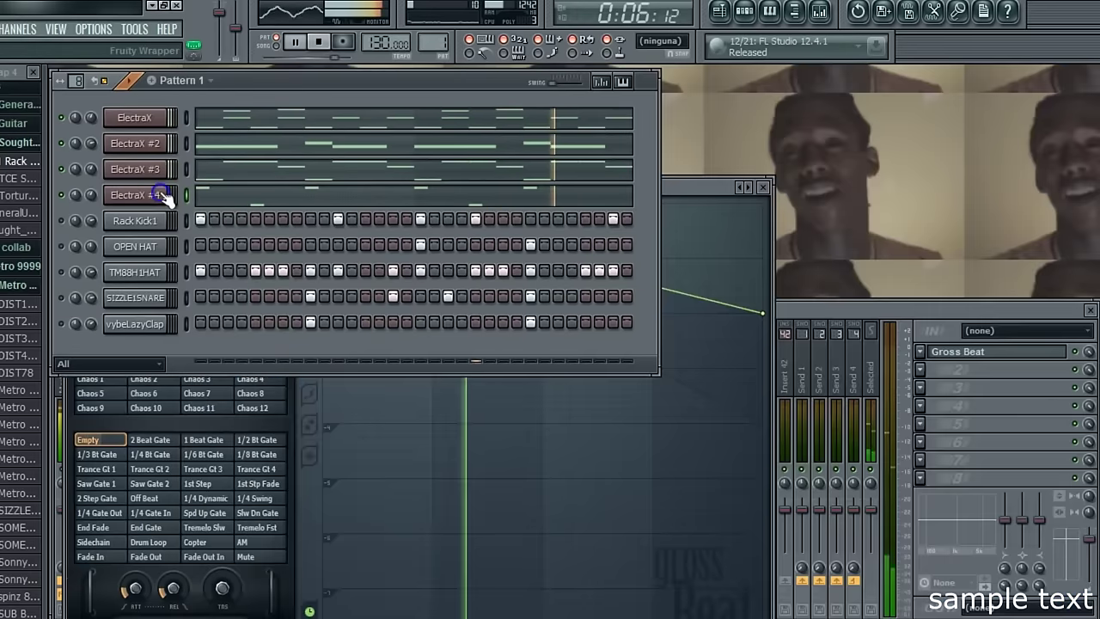
{"action": "key", "text": "space"}
{"action": "left_click", "coordinate": [360, 89]}
{"action": "left_click", "coordinate": [400, 90]}
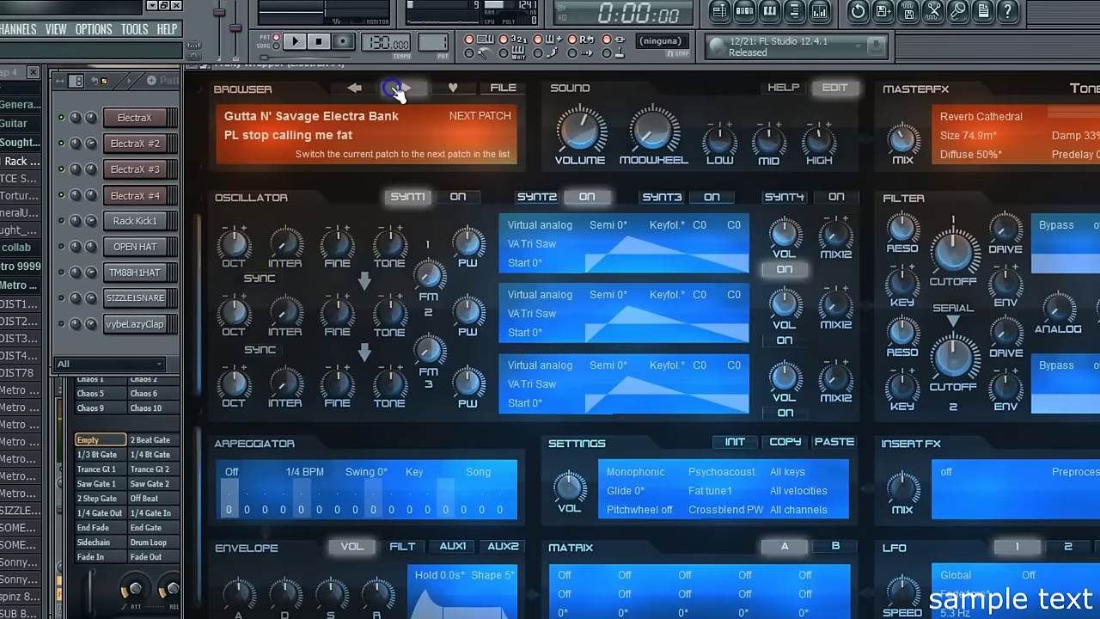
{"action": "left_click", "coordinate": [397, 90]}
{"action": "left_click", "coordinate": [129, 196]}
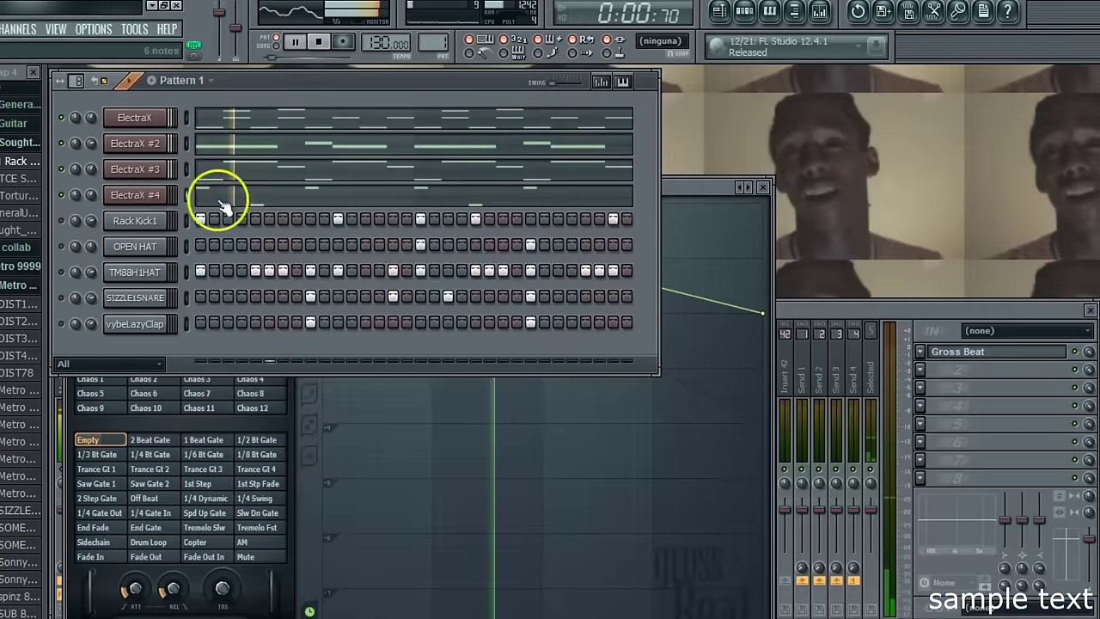
Select all the ElectraX #4 notes and lengthen each one to fill a full beat cell
{"action": "left_click", "coordinate": [217, 196]}
{"action": "left_click", "coordinate": [182, 74]}
{"action": "left_click_drag", "start_coordinate": [1074, 129], "coordinate": [81, 384]}
{"action": "left_click", "coordinate": [108, 72]}
{"action": "left_click_drag", "start_coordinate": [128, 220], "coordinate": [172, 244]}
{"action": "key", "text": "space"}
{"action": "key", "text": "space"}
{"action": "scroll", "coordinate": [135, 215], "scroll_direction": "down", "scroll_amount": 3}
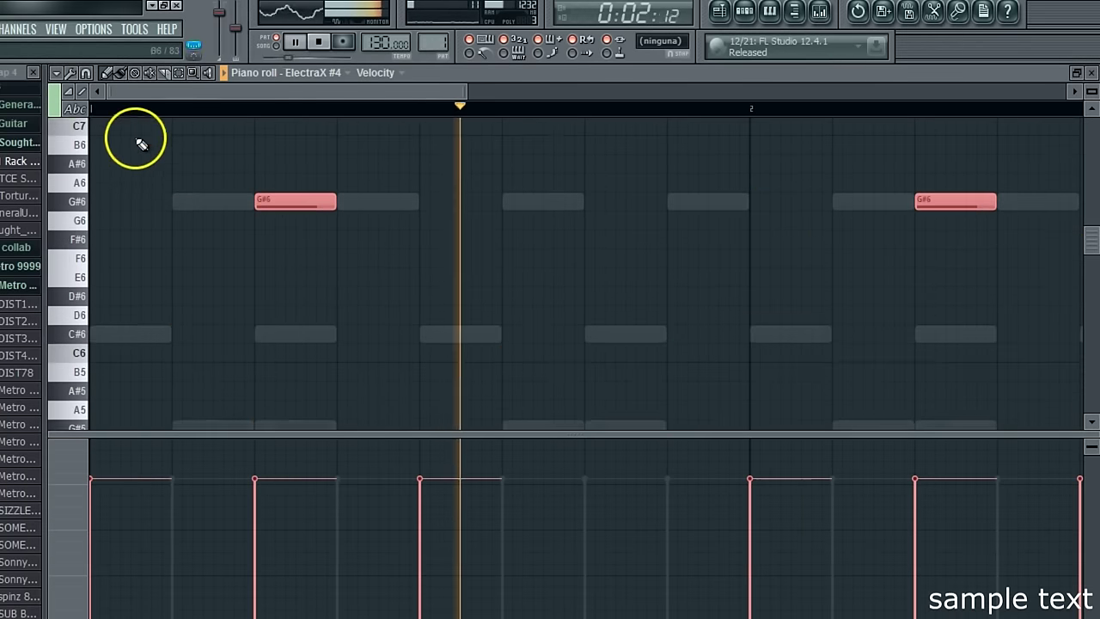
Try the melody an octave higher at C#8 and G#7, returning it to short C#7 and G#6 notes
{"action": "scroll", "coordinate": [137, 146], "scroll_direction": "up", "scroll_amount": 2}
{"action": "left_click_drag", "start_coordinate": [129, 157], "coordinate": [70, 191]}
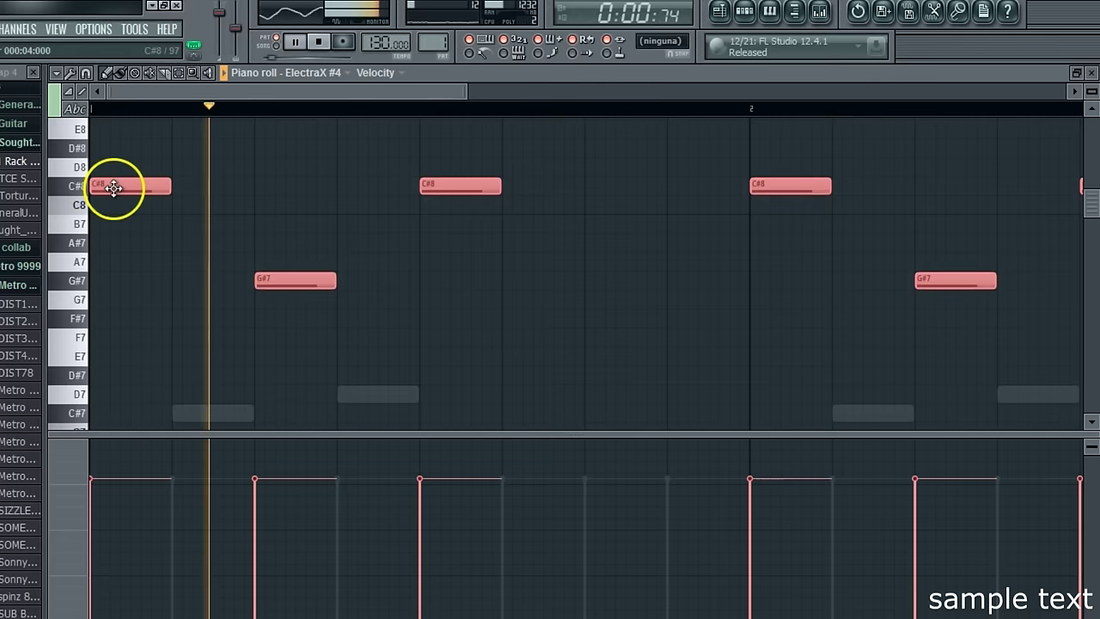
{"action": "left_click_drag", "start_coordinate": [165, 185], "coordinate": [90, 386]}
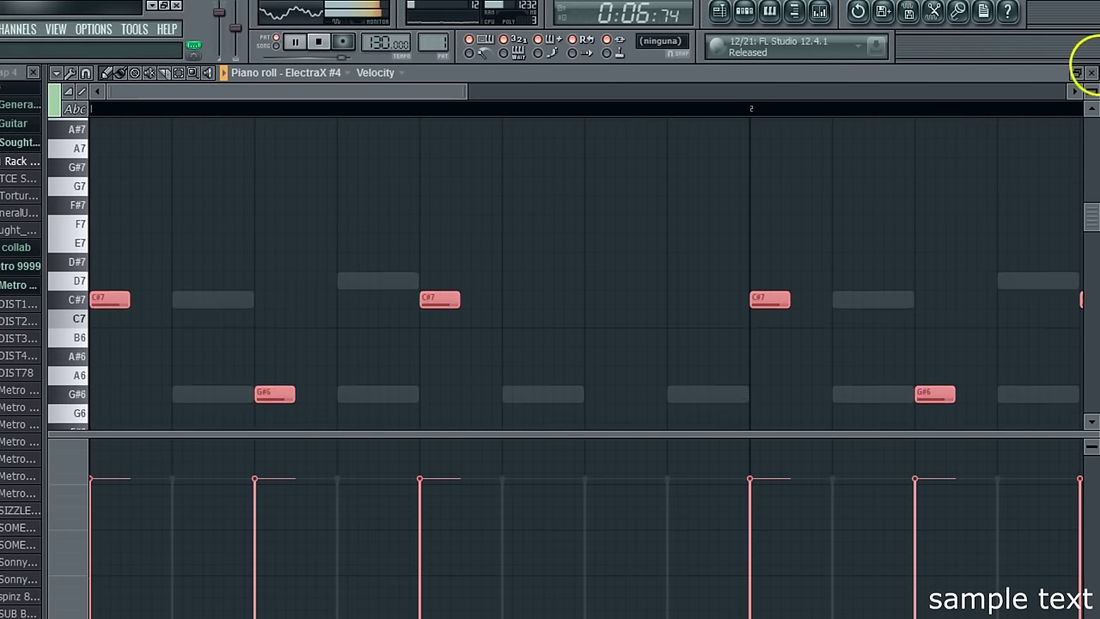
{"action": "left_click", "coordinate": [1089, 72]}
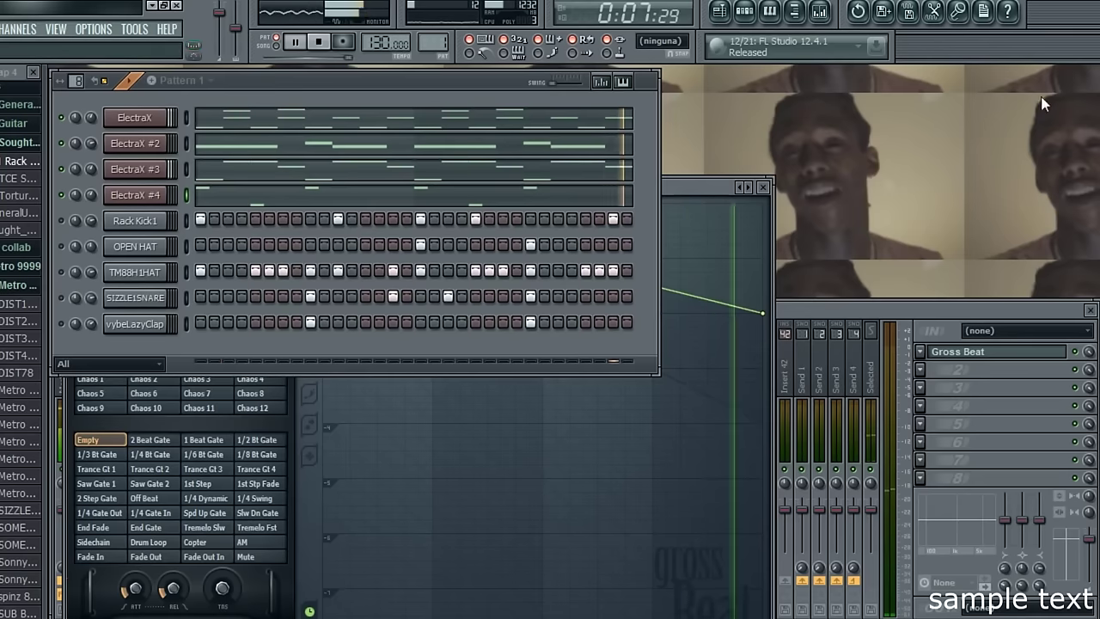
Solo ElectraX #4 and step through its following patches, including SEQ idk but its cool, up to SEQ seq
{"action": "right_click", "coordinate": [64, 195]}
{"action": "left_click", "coordinate": [73, 199]}
{"action": "left_click", "coordinate": [172, 198]}
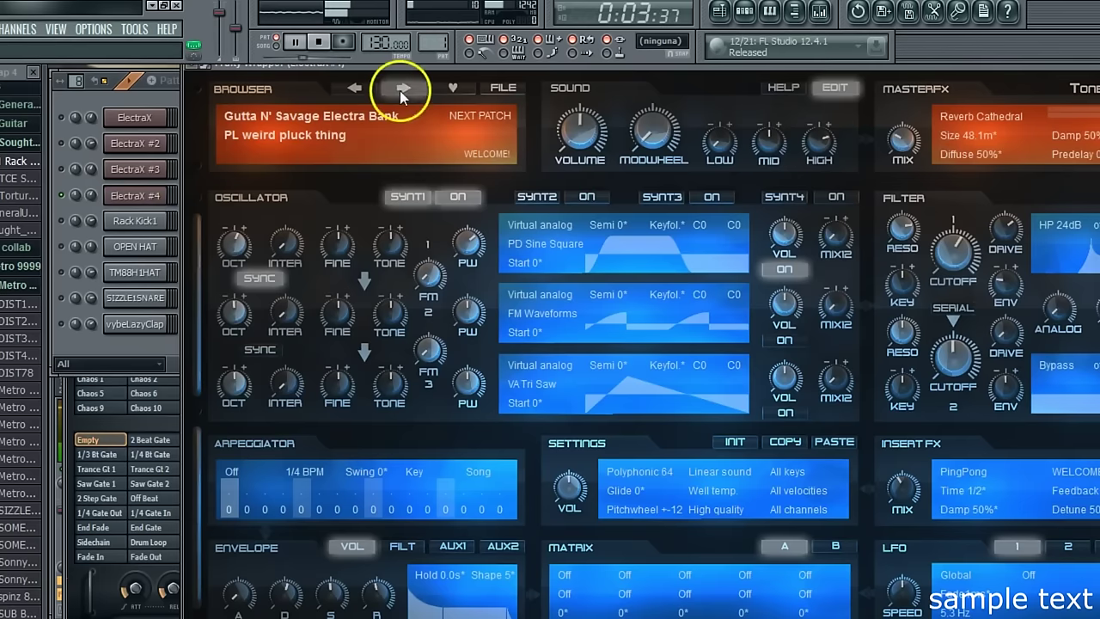
{"action": "left_click", "coordinate": [400, 90]}
{"action": "key", "text": "space"}
{"action": "left_click", "coordinate": [400, 90]}
{"action": "key", "text": "space"}
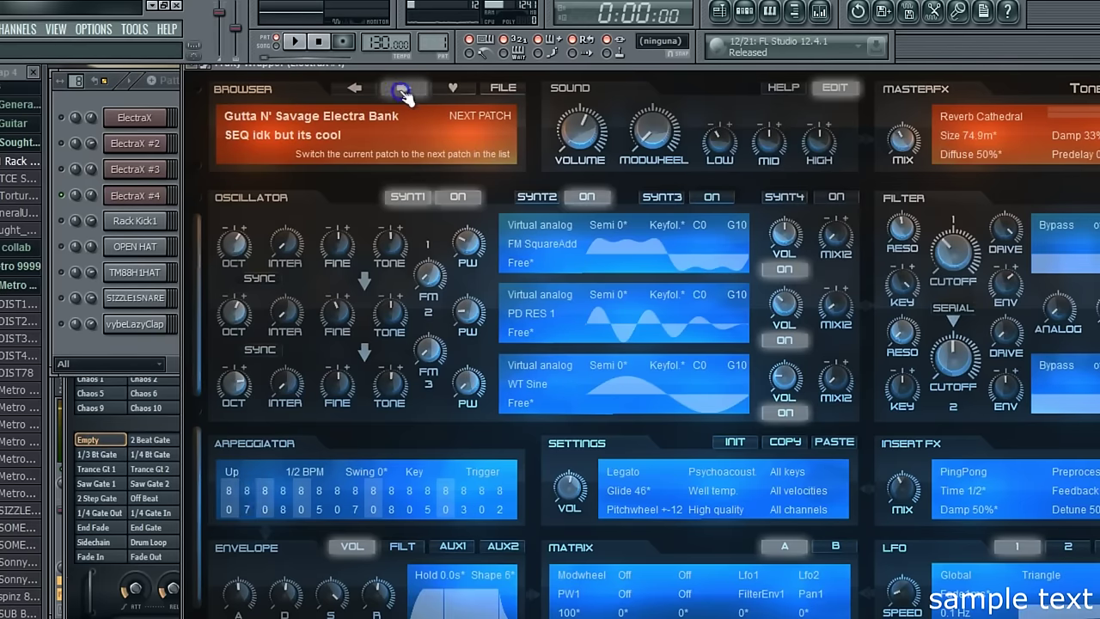
{"action": "left_click", "coordinate": [400, 90]}
Load the SY beep boop bop patch into ElectraX #4 and preview it
{"action": "left_click", "coordinate": [291, 146]}
{"action": "left_click", "coordinate": [440, 366]}
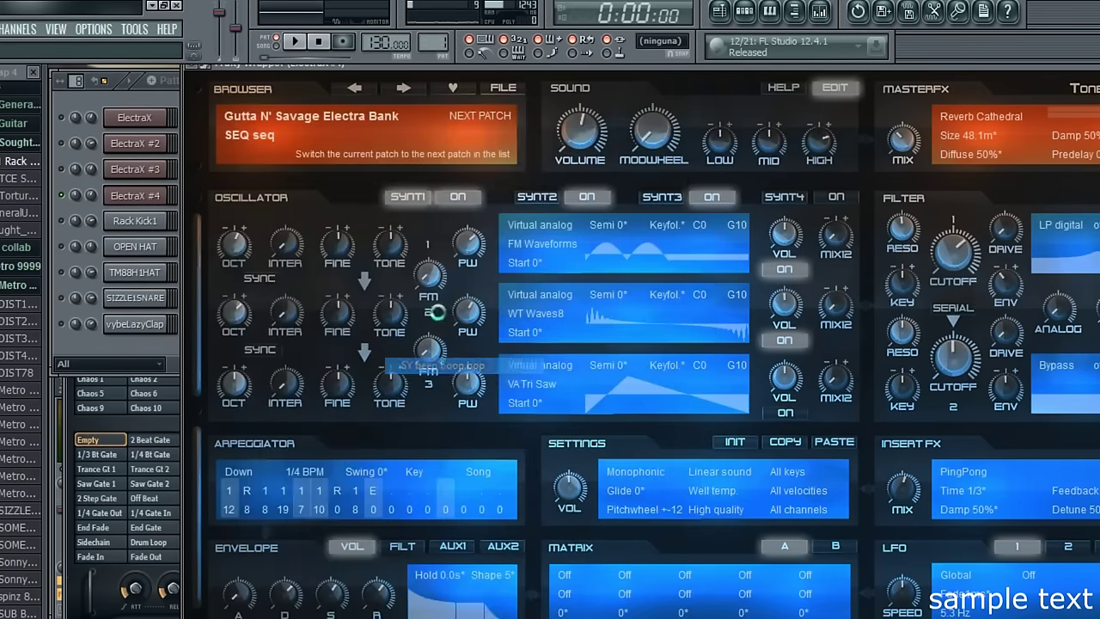
{"action": "key", "text": "space"}
{"action": "key", "text": "space"}
Load a different patch from the bank into ElectraX #4 and play it with the pattern
{"action": "left_click", "coordinate": [319, 136]}
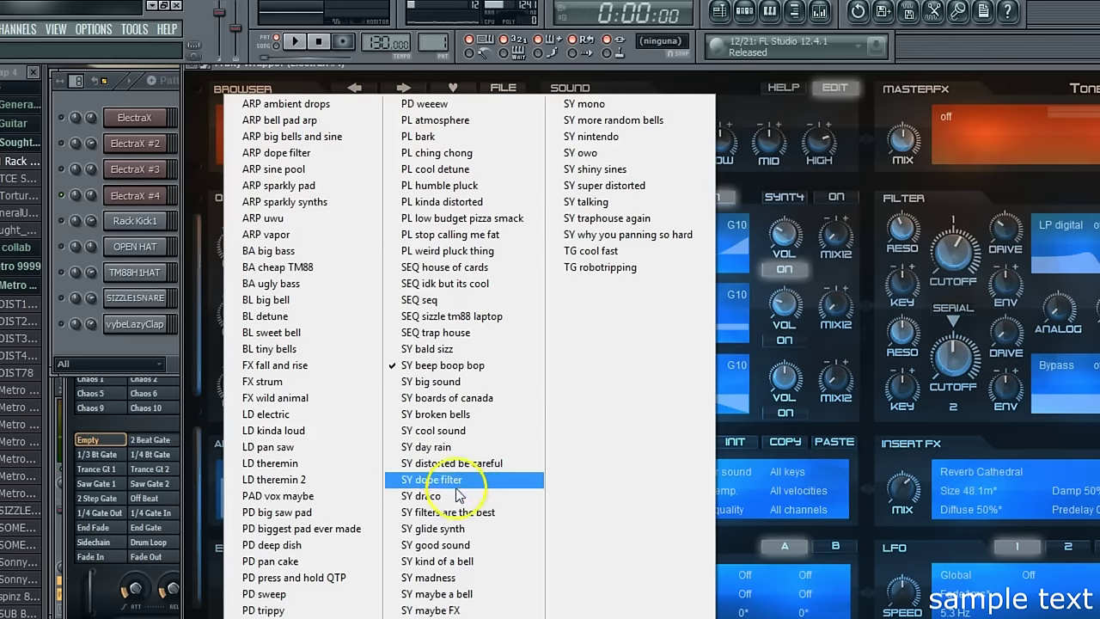
{"action": "left_click", "coordinate": [503, 406]}
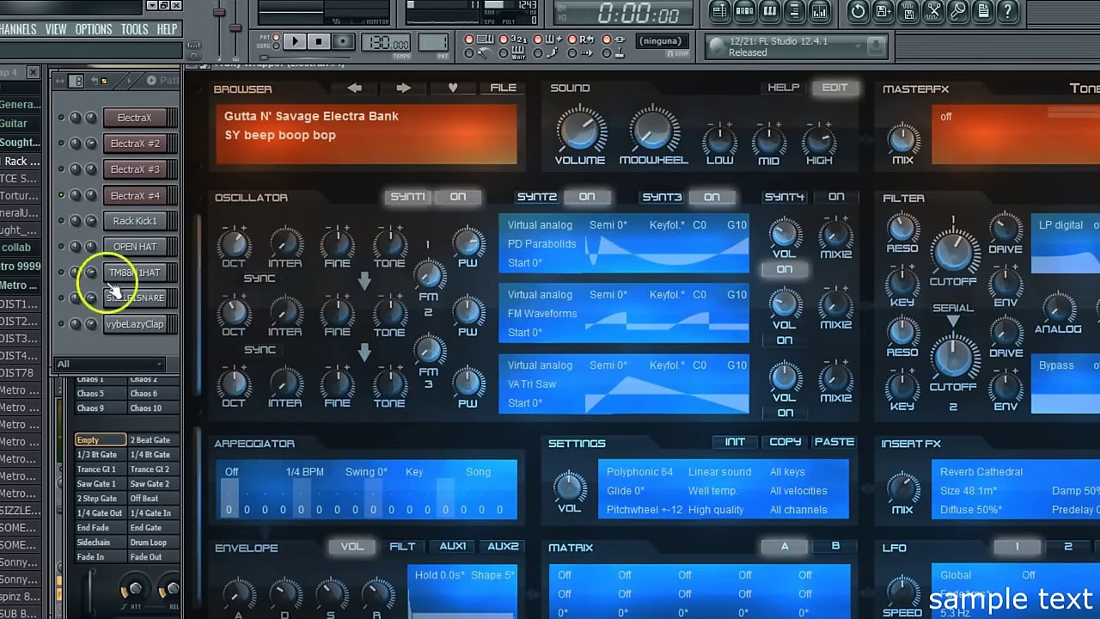
{"action": "left_click", "coordinate": [163, 218]}
{"action": "left_click", "coordinate": [217, 206]}
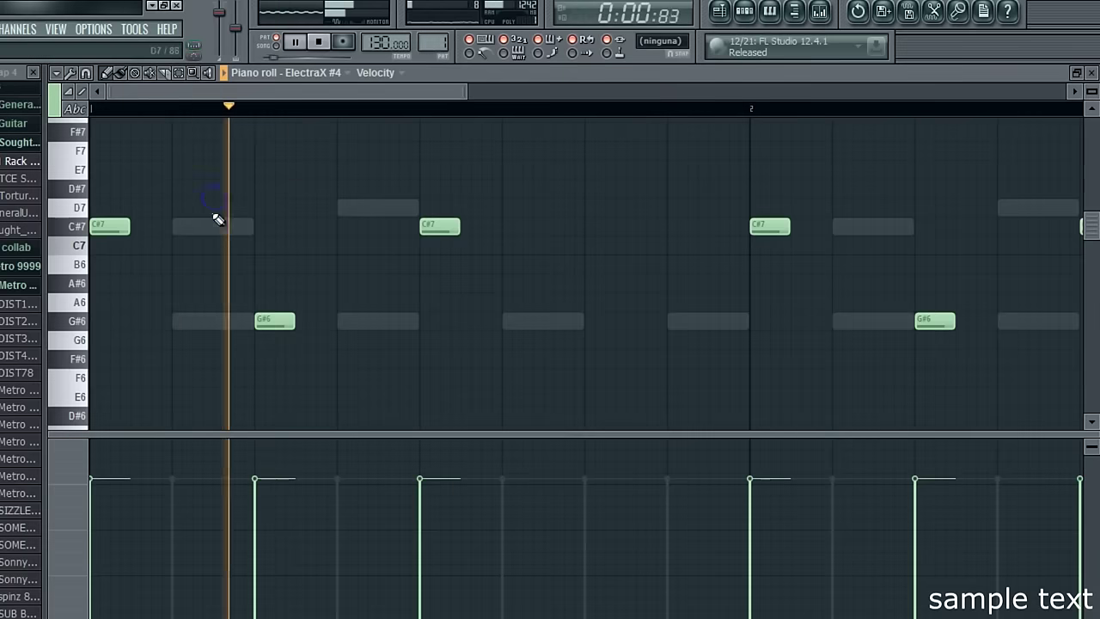
{"action": "left_click", "coordinate": [1073, 74]}
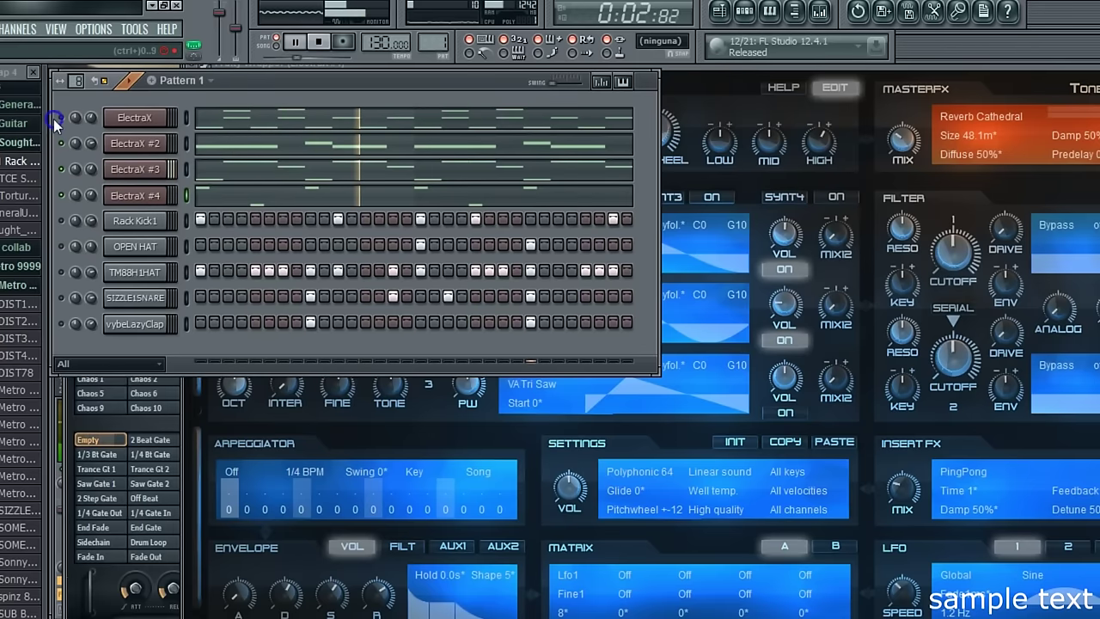
Replace the bar 1 fifth-beat C#7 with F#6 and add a C#6 note on the seventh beat in ElectraX #4
{"action": "left_click", "coordinate": [208, 195]}
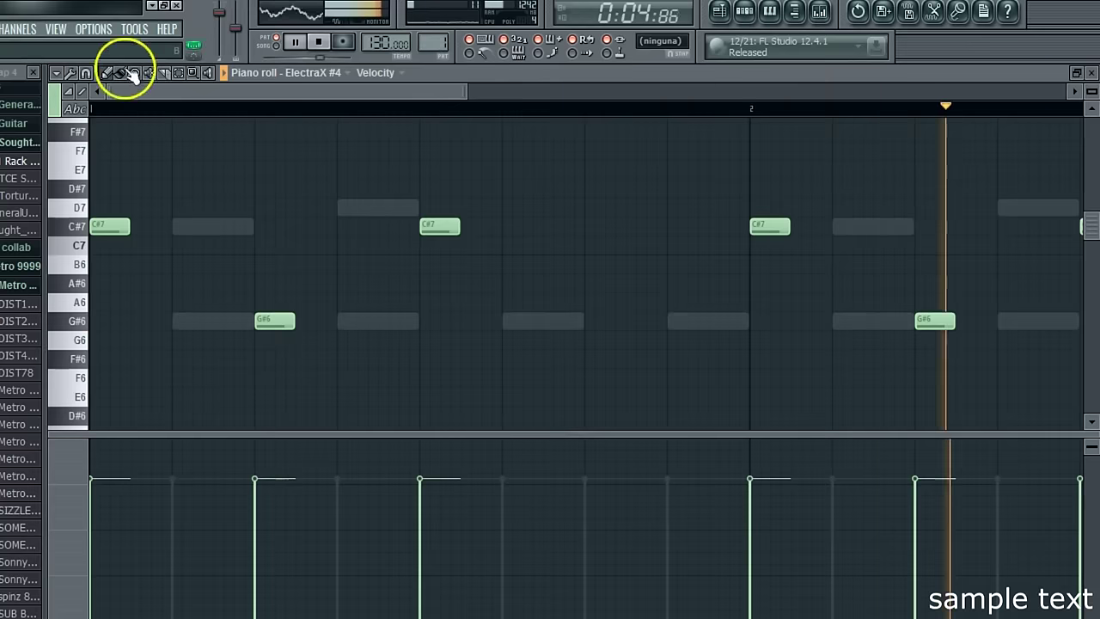
{"action": "scroll", "coordinate": [392, 223], "scroll_direction": "down", "scroll_amount": 3}
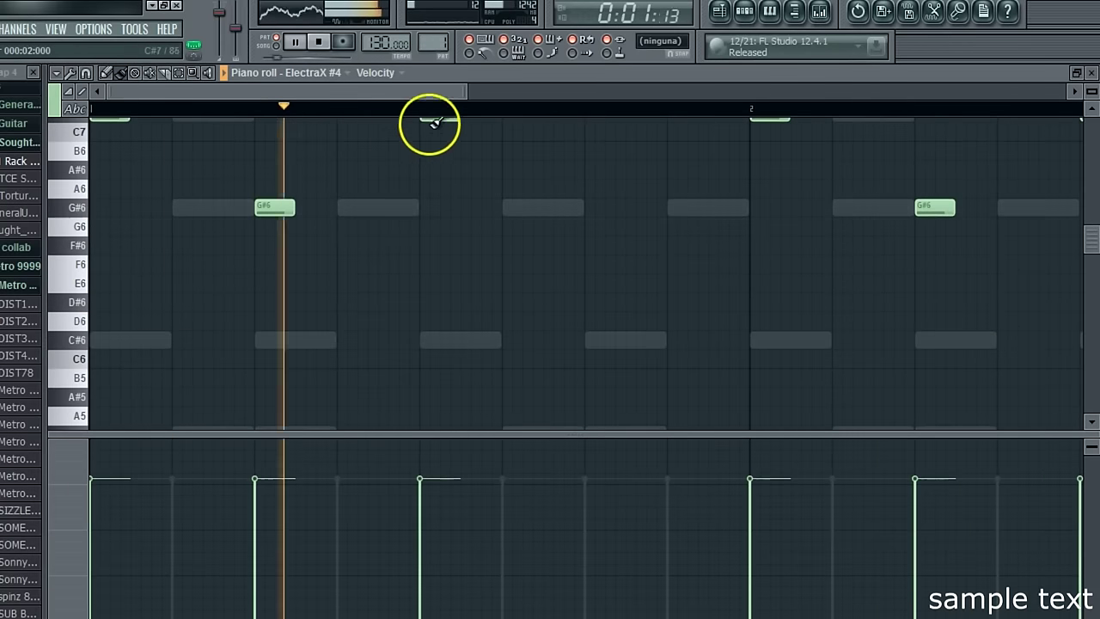
{"action": "left_click", "coordinate": [437, 266]}
{"action": "left_click_drag", "start_coordinate": [437, 268], "coordinate": [438, 249]}
{"action": "left_click", "coordinate": [586, 337]}
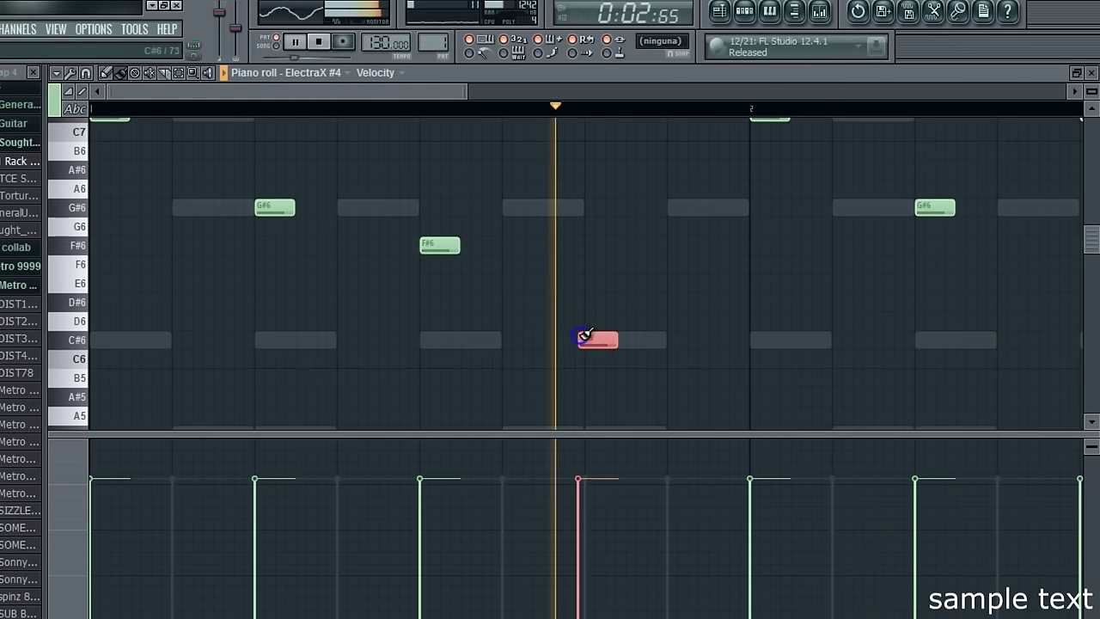
Repeat the ending in bar 2 with F#6 on the fifth beat and C#6 on the seventh
{"action": "scroll", "coordinate": [479, 127], "scroll_direction": "right", "scroll_amount": 2}
{"action": "scroll", "coordinate": [479, 126], "scroll_direction": "right", "scroll_amount": 3}
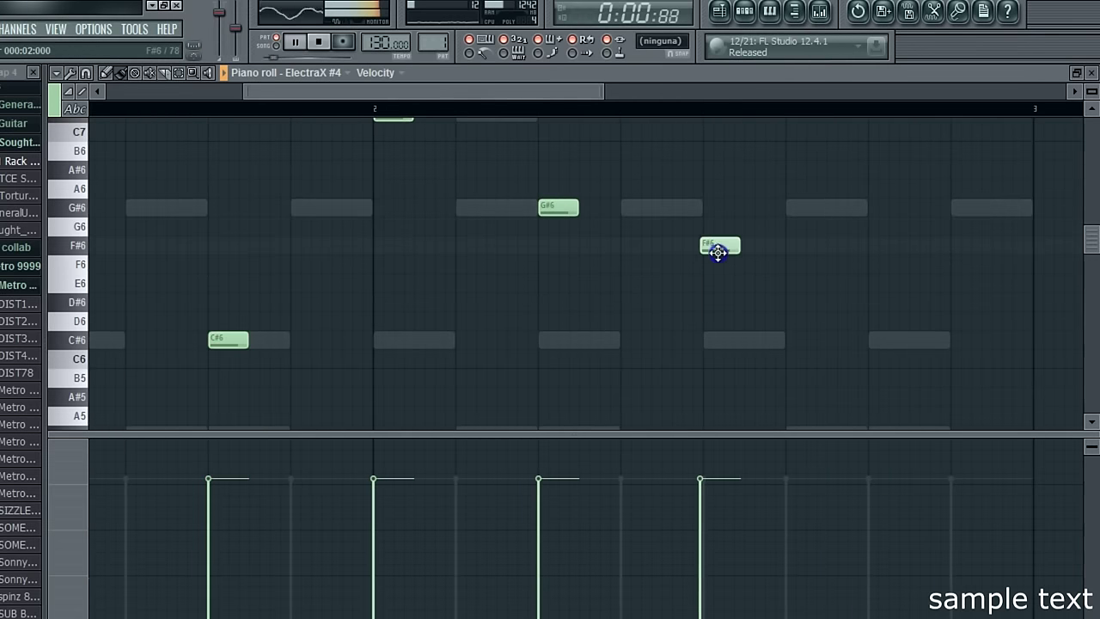
{"action": "left_click", "coordinate": [881, 338]}
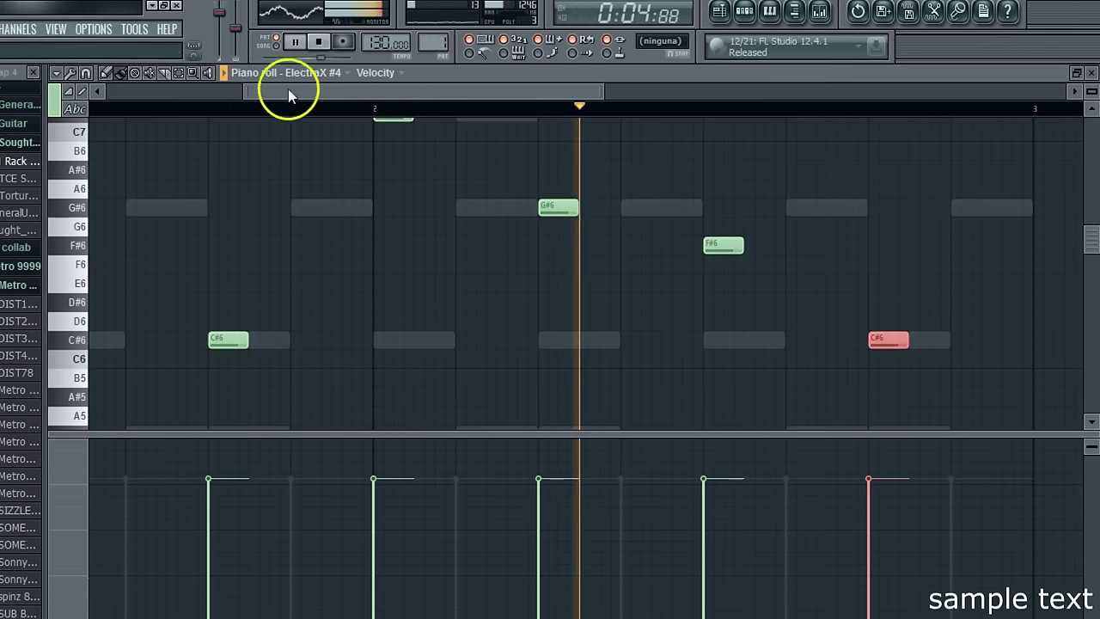
Lower all the ElectraX #4 notes one octave and lengthen each to a full beat cell
{"action": "left_click_drag", "start_coordinate": [244, 90], "coordinate": [107, 90]}
{"action": "left_click", "coordinate": [178, 74]}
{"action": "scroll", "coordinate": [115, 217], "scroll_direction": "up", "scroll_amount": 1}
{"action": "left_click_drag", "start_coordinate": [65, 160], "coordinate": [52, 413]}
{"action": "left_click", "coordinate": [121, 74]}
{"action": "scroll", "coordinate": [121, 163], "scroll_direction": "up", "scroll_amount": 2}
{"action": "left_click_drag", "start_coordinate": [110, 170], "coordinate": [110, 388]}
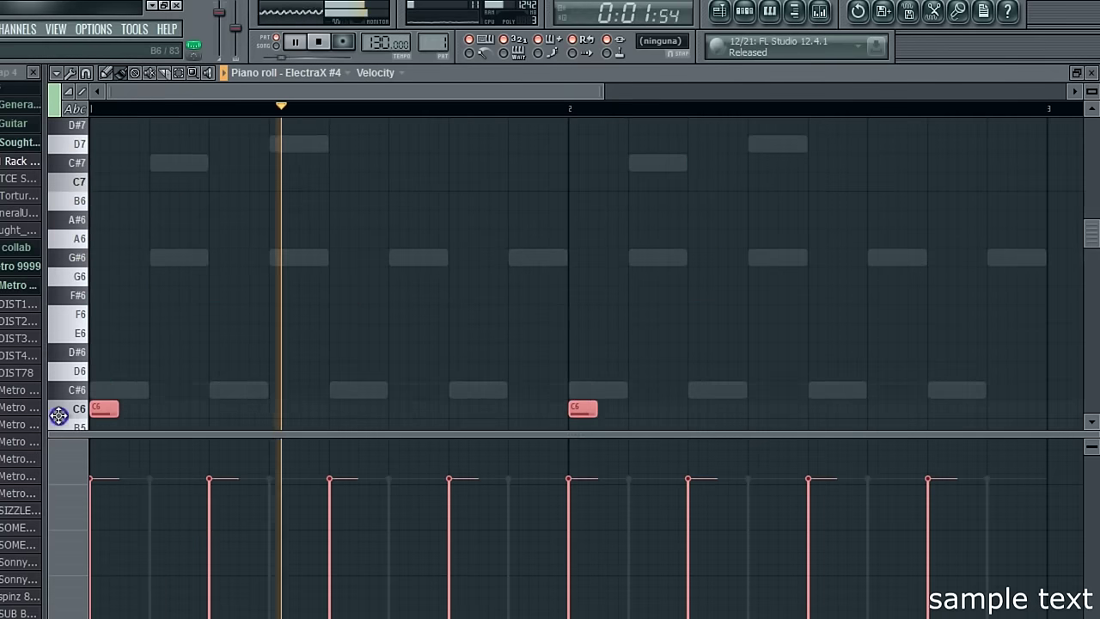
{"action": "scroll", "coordinate": [161, 347], "scroll_direction": "down", "scroll_amount": 3}
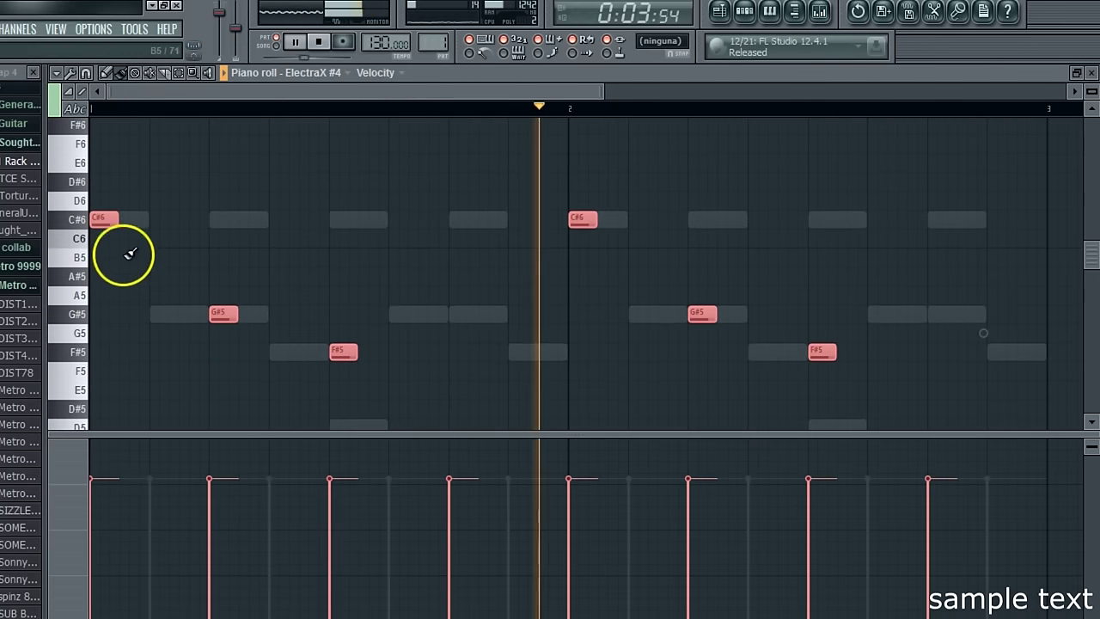
{"action": "left_click_drag", "start_coordinate": [118, 223], "coordinate": [148, 226]}
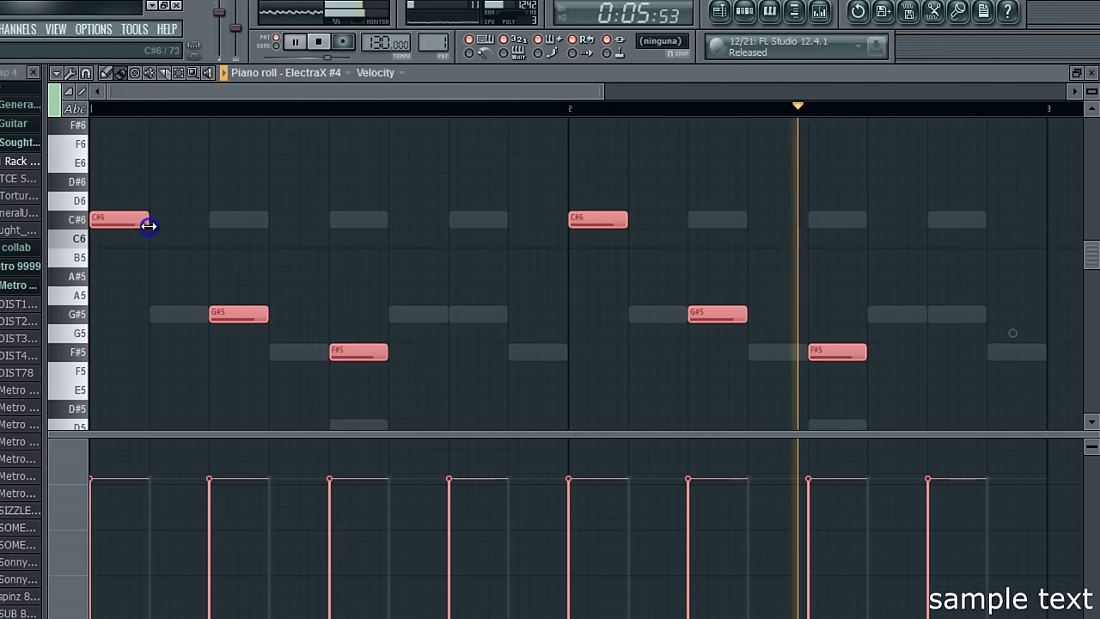
{"action": "key", "text": "Escape"}
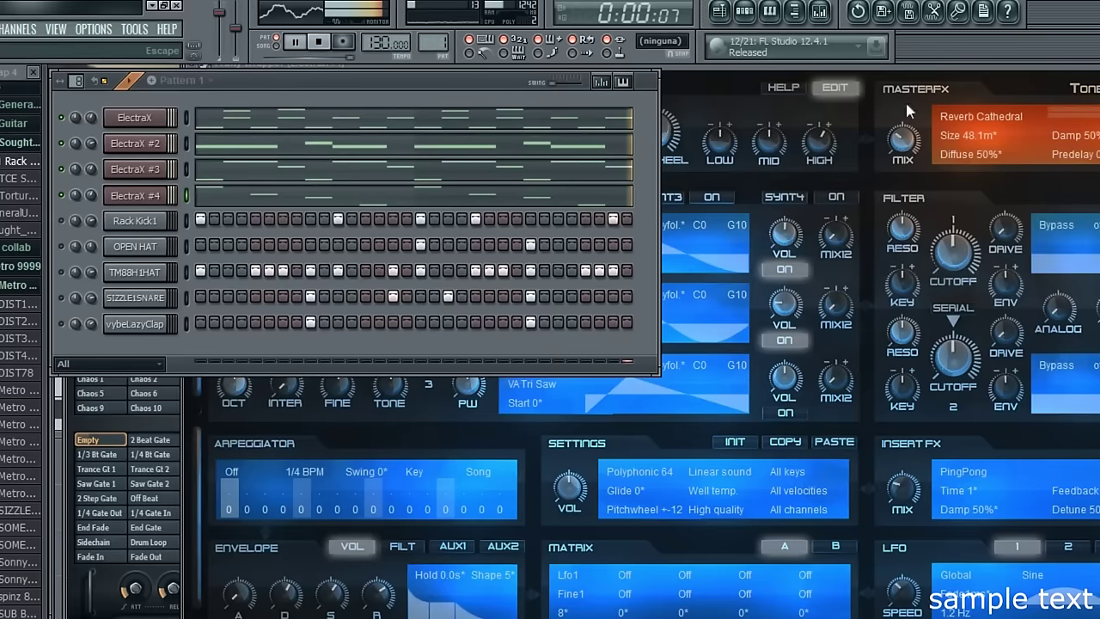
Transpose all the notes of the first ElectraX channel up two semitones so the pattern starts on D#6
{"action": "left_click", "coordinate": [211, 153]}
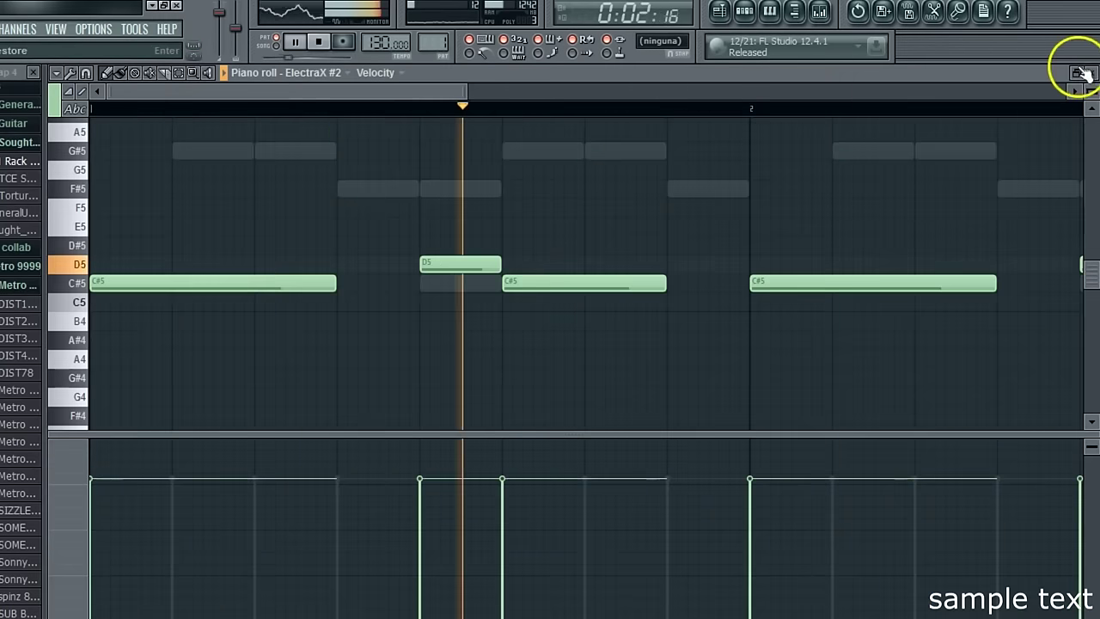
{"action": "key", "text": "Escape"}
{"action": "right_click", "coordinate": [62, 116]}
{"action": "left_click", "coordinate": [212, 119]}
{"action": "left_click", "coordinate": [179, 74]}
{"action": "left_click_drag", "start_coordinate": [72, 127], "coordinate": [70, 584]}
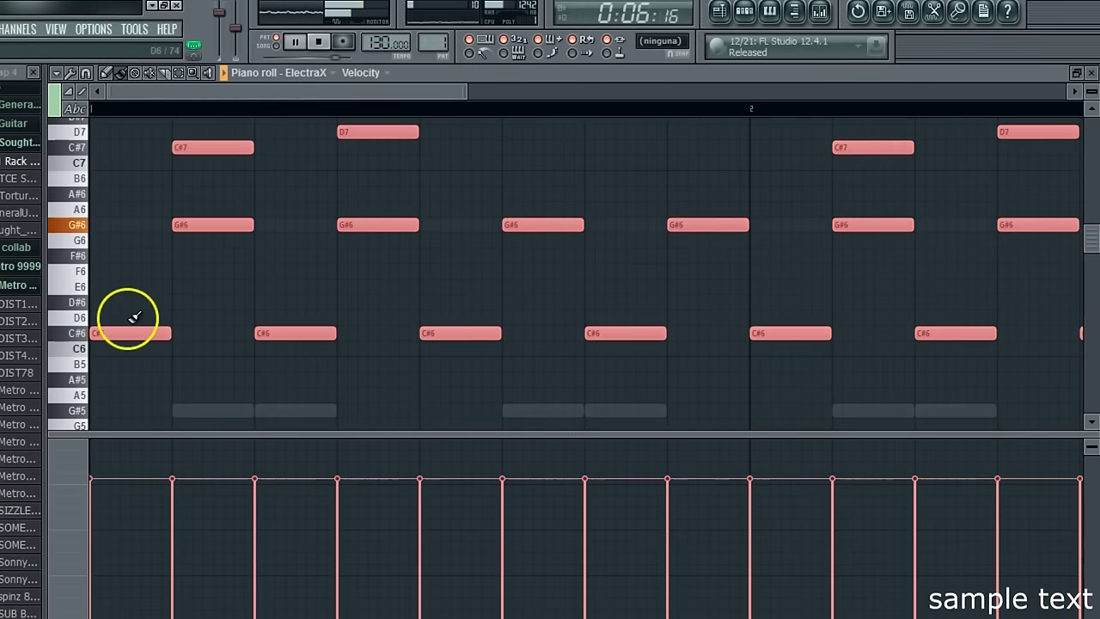
{"action": "left_click_drag", "start_coordinate": [126, 332], "coordinate": [113, 300]}
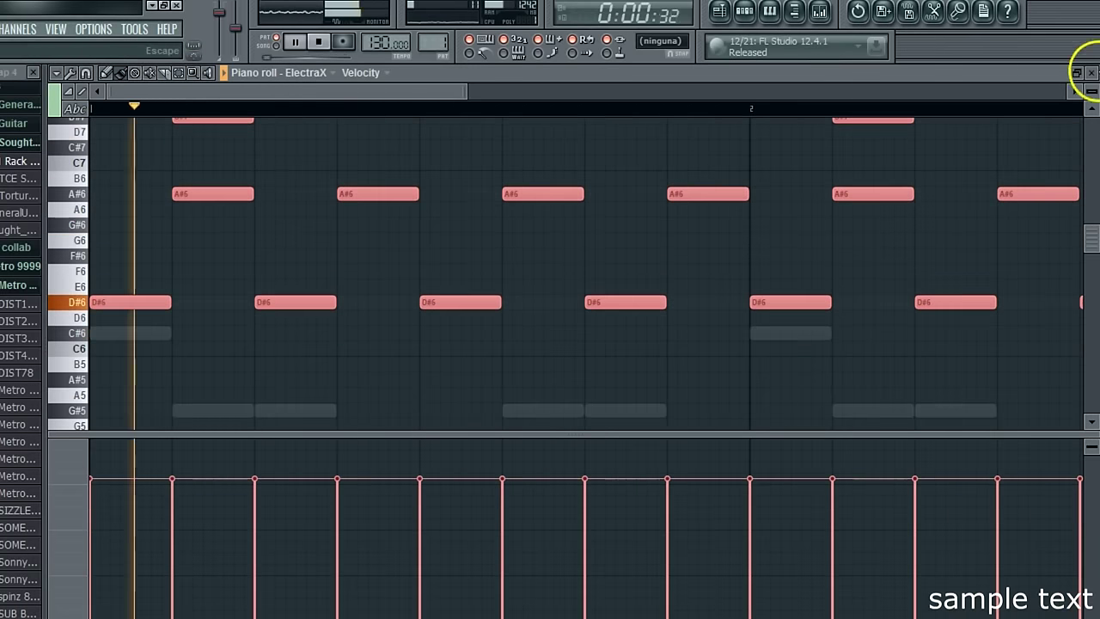
{"action": "left_click", "coordinate": [1089, 72]}
Transpose all the ElectraX #2 notes up two semitones to D#5 and E5
{"action": "left_click", "coordinate": [221, 144]}
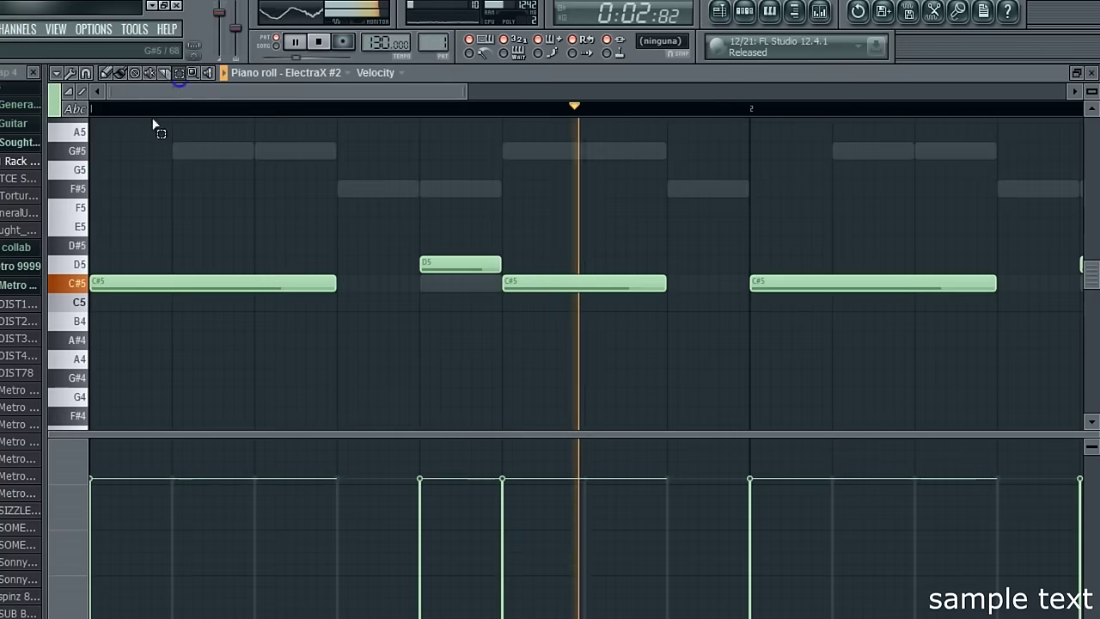
{"action": "left_click_drag", "start_coordinate": [48, 167], "coordinate": [65, 185]}
{"action": "left_click_drag", "start_coordinate": [96, 233], "coordinate": [75, 456]}
{"action": "scroll", "coordinate": [137, 257], "scroll_direction": "down", "scroll_amount": 1}
{"action": "left_click_drag", "start_coordinate": [143, 252], "coordinate": [135, 214]}
{"action": "left_click", "coordinate": [1089, 72]}
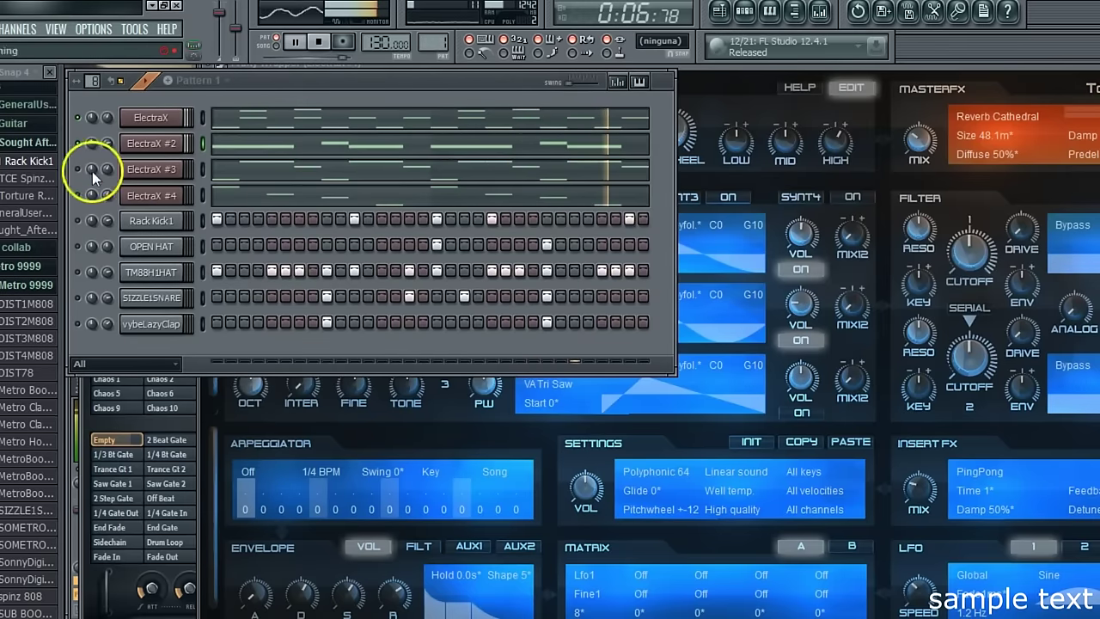
Transpose all the ElectraX #3 notes up two semitones so the pattern starts on D#5
{"action": "left_click", "coordinate": [251, 168]}
{"action": "left_click_drag", "start_coordinate": [98, 140], "coordinate": [98, 450]}
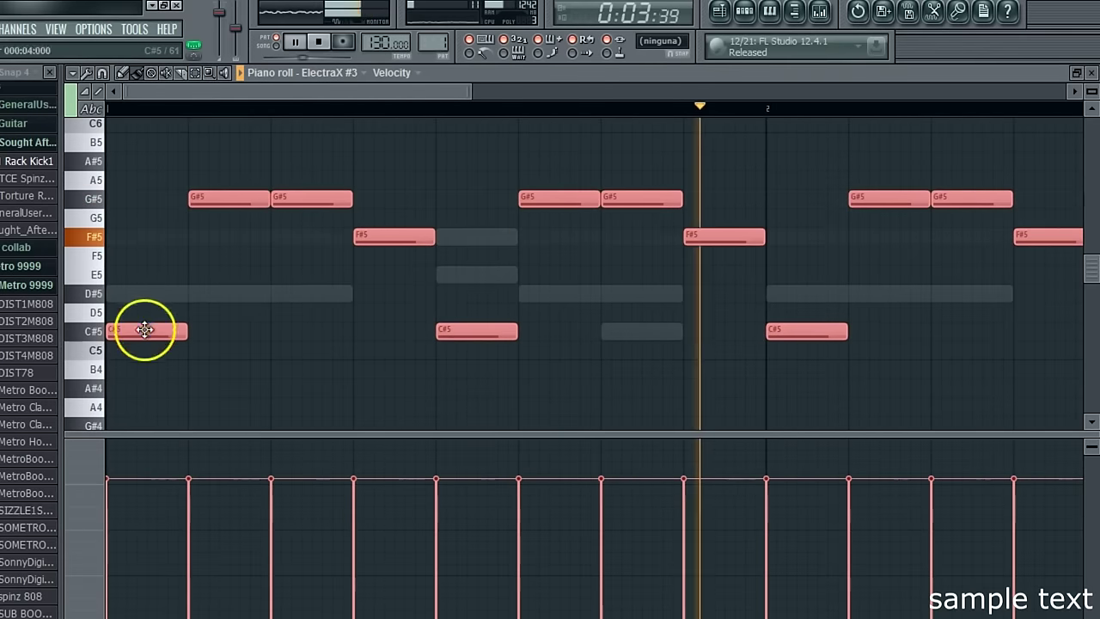
{"action": "left_click_drag", "start_coordinate": [145, 326], "coordinate": [127, 284]}
{"action": "left_click", "coordinate": [1088, 74]}
Transpose all the ElectraX #4 notes up two semitones so the pattern starts on D#6
{"action": "left_click", "coordinate": [253, 195]}
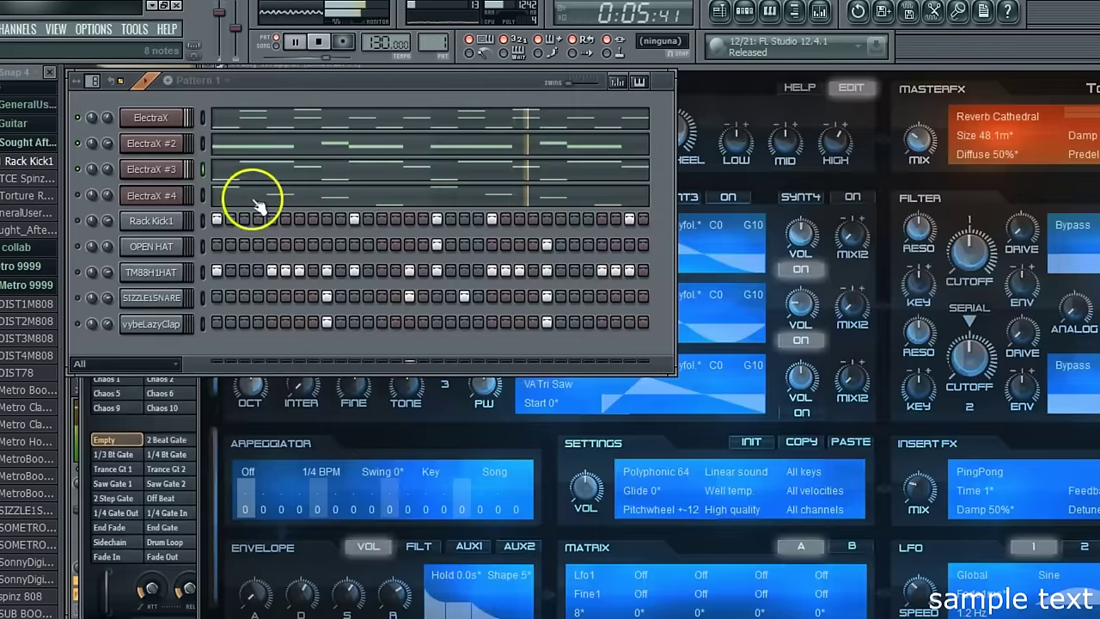
{"action": "key", "text": "ctrl+a"}
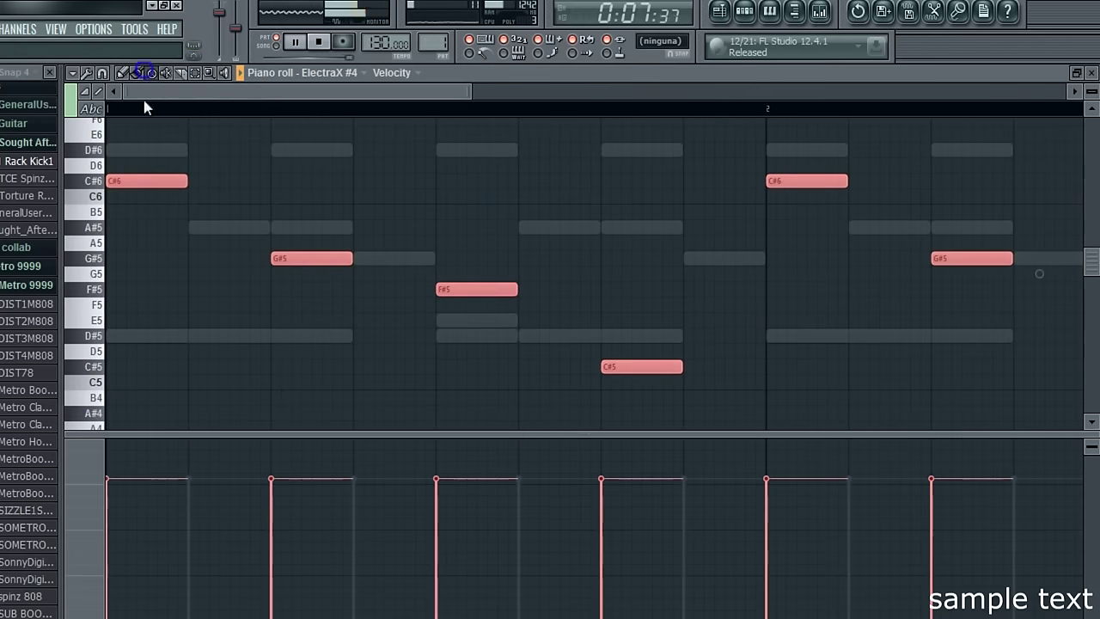
{"action": "left_click_drag", "start_coordinate": [143, 181], "coordinate": [143, 150]}
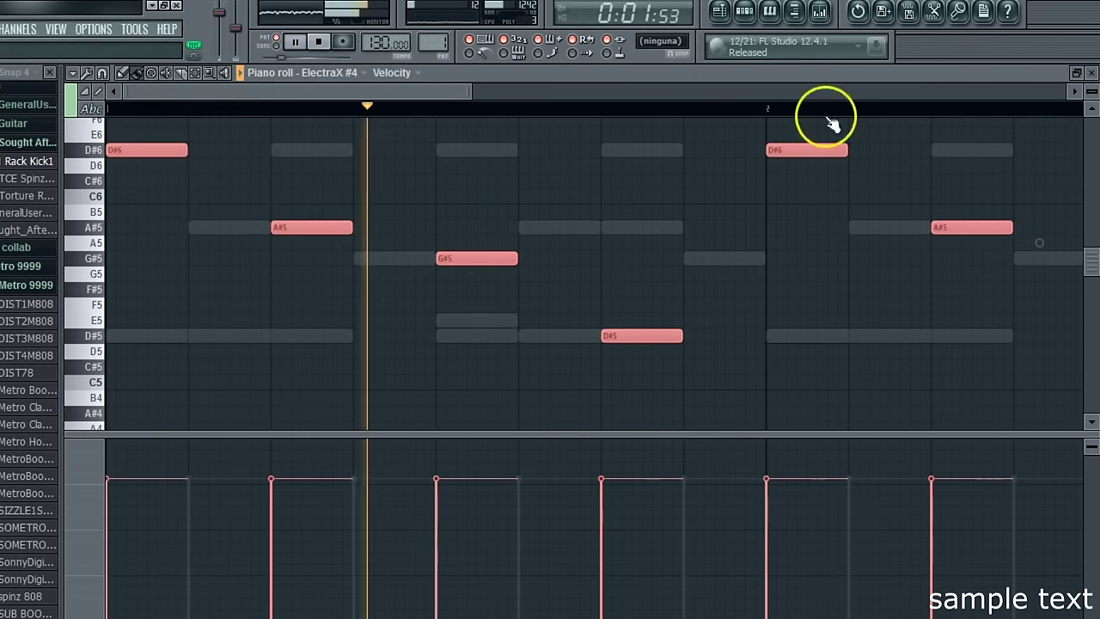
{"action": "left_click", "coordinate": [1089, 73]}
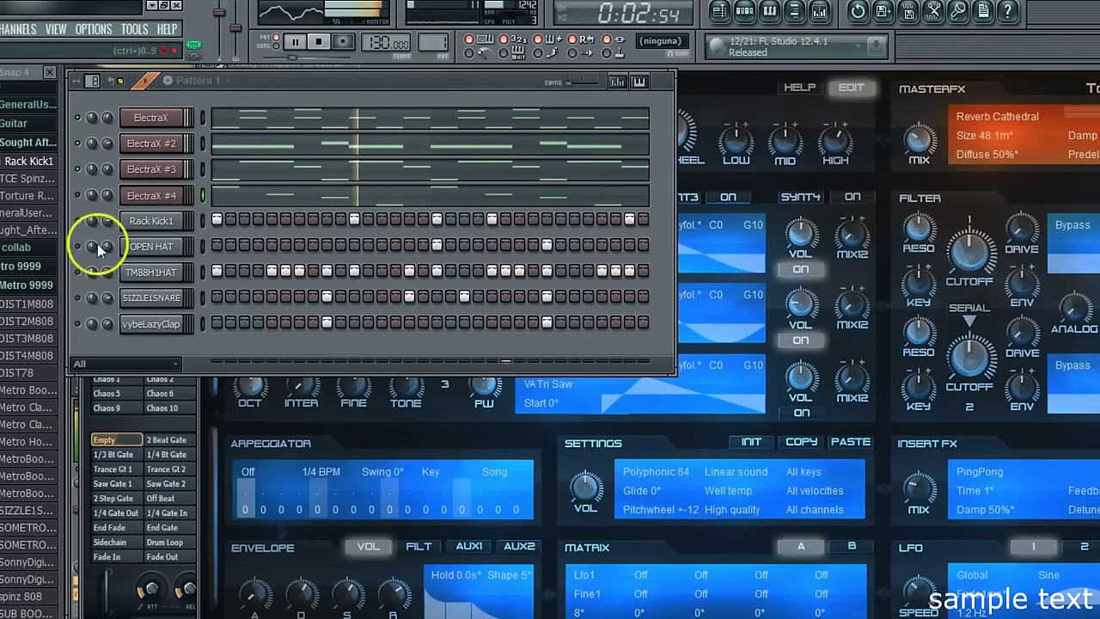
Bring all channels back into the mix and lower the Rack Kick1 channel volume slightly
{"action": "right_click", "coordinate": [84, 196]}
{"action": "left_click", "coordinate": [83, 196]}
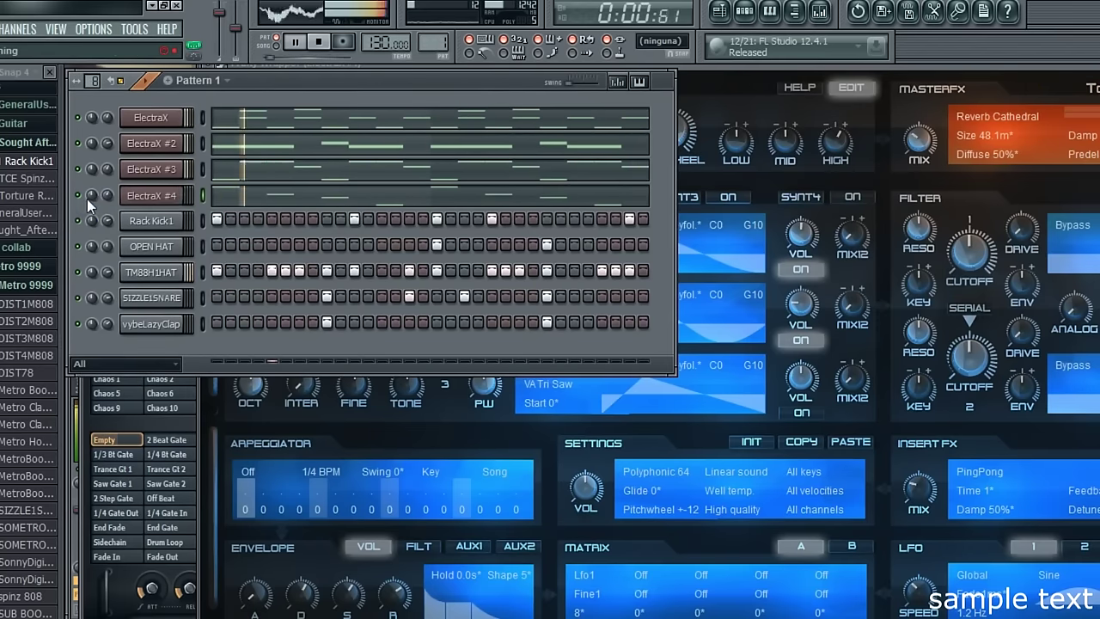
{"action": "left_click", "coordinate": [143, 222]}
{"action": "left_click", "coordinate": [777, 148]}
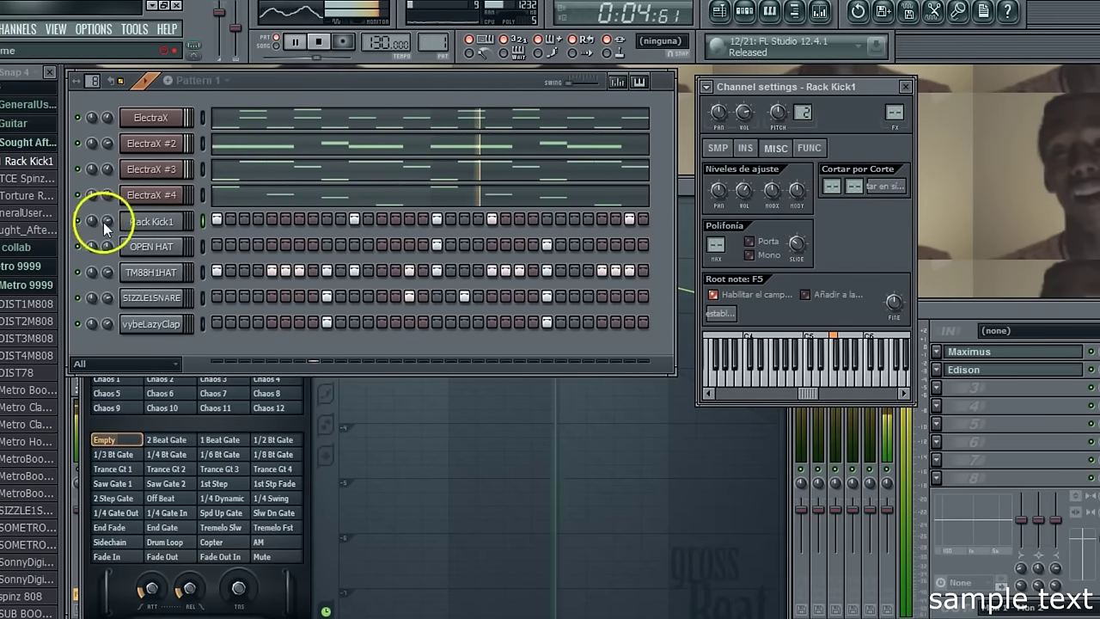
{"action": "left_click_drag", "start_coordinate": [105, 222], "coordinate": [109, 230]}
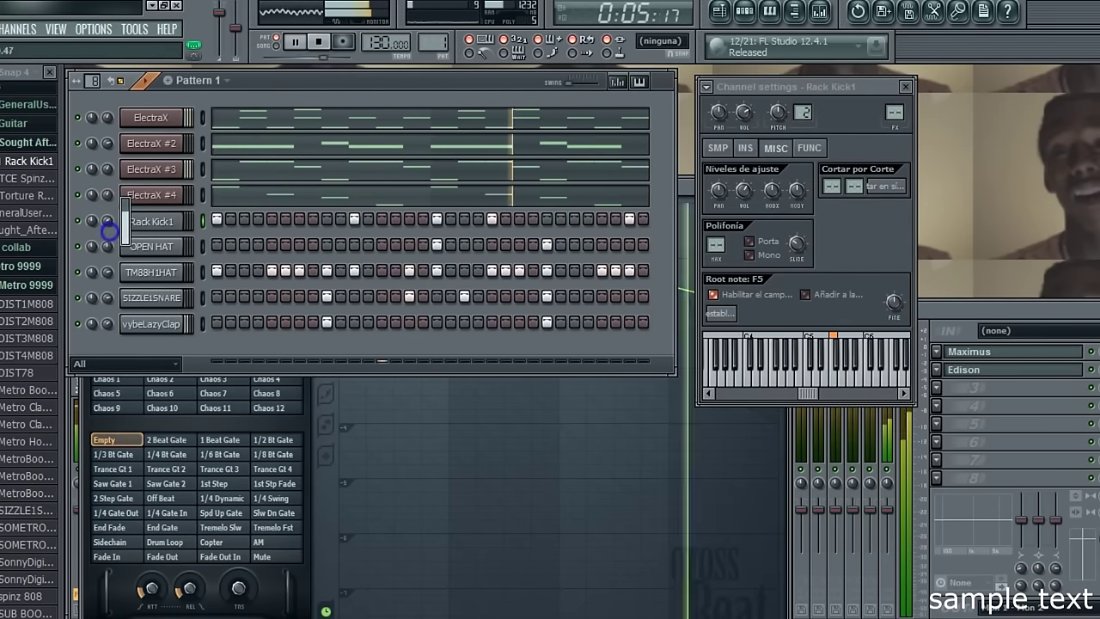
{"action": "right_click", "coordinate": [769, 183]}
{"action": "left_click", "coordinate": [258, 210]}
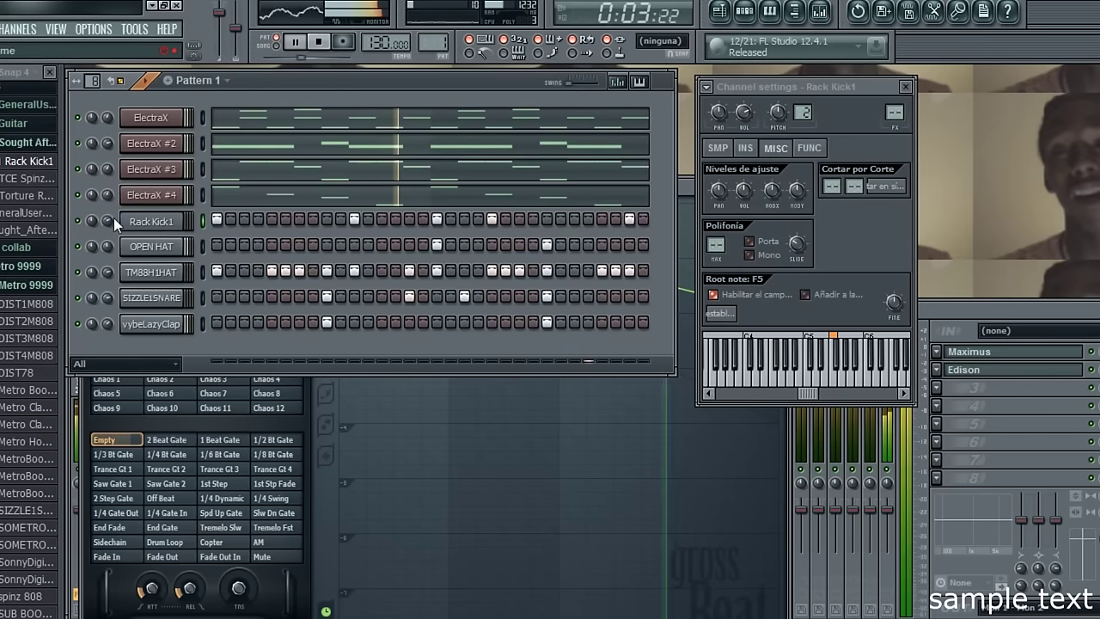
Lower the first ElectraX channel's volume slightly and open its channel settings
{"action": "left_click_drag", "start_coordinate": [104, 121], "coordinate": [105, 125]}
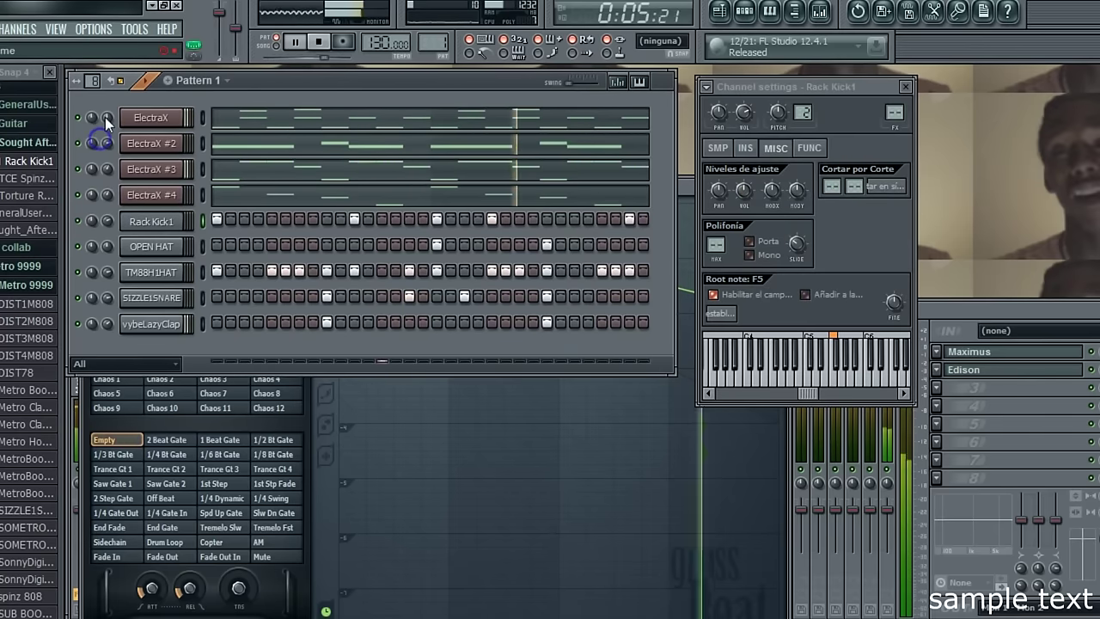
{"action": "left_click", "coordinate": [74, 185]}
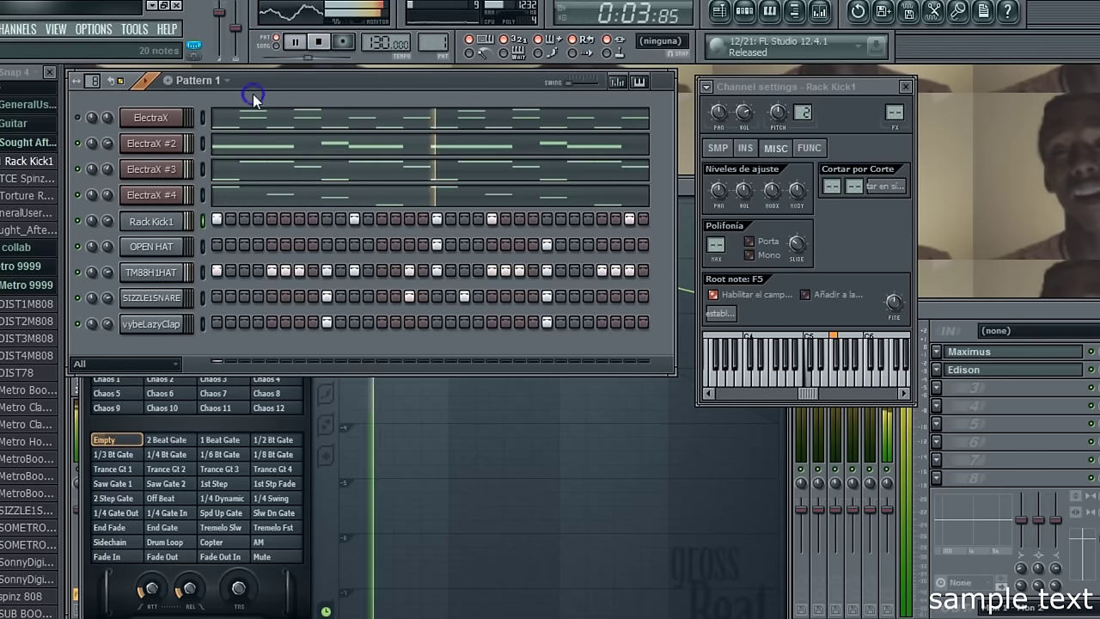
{"action": "left_click", "coordinate": [129, 113]}
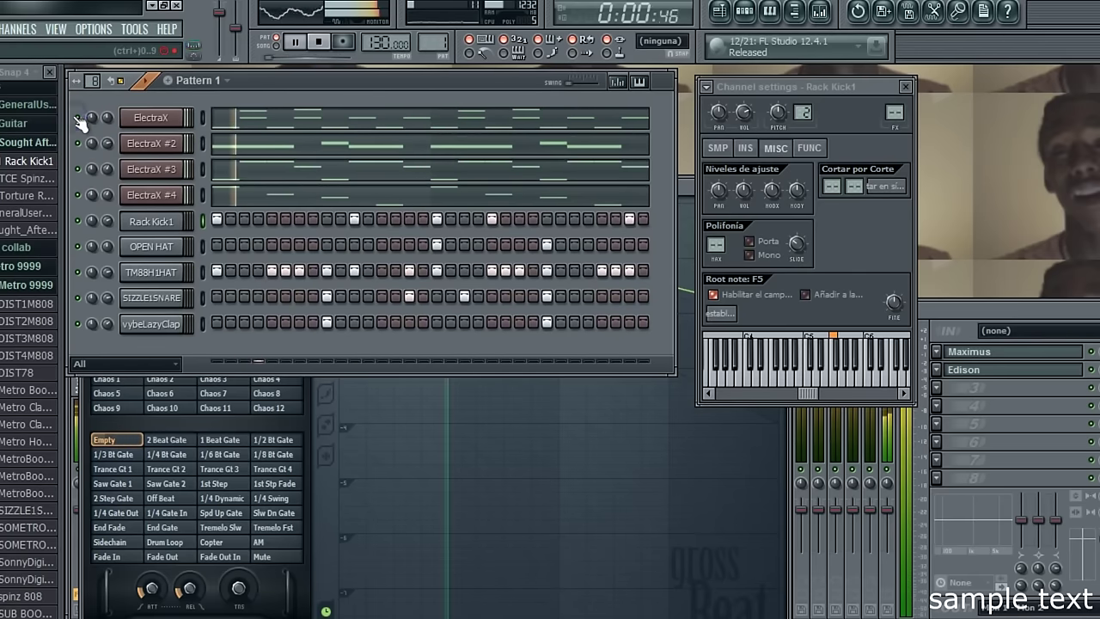
{"action": "left_click", "coordinate": [124, 115]}
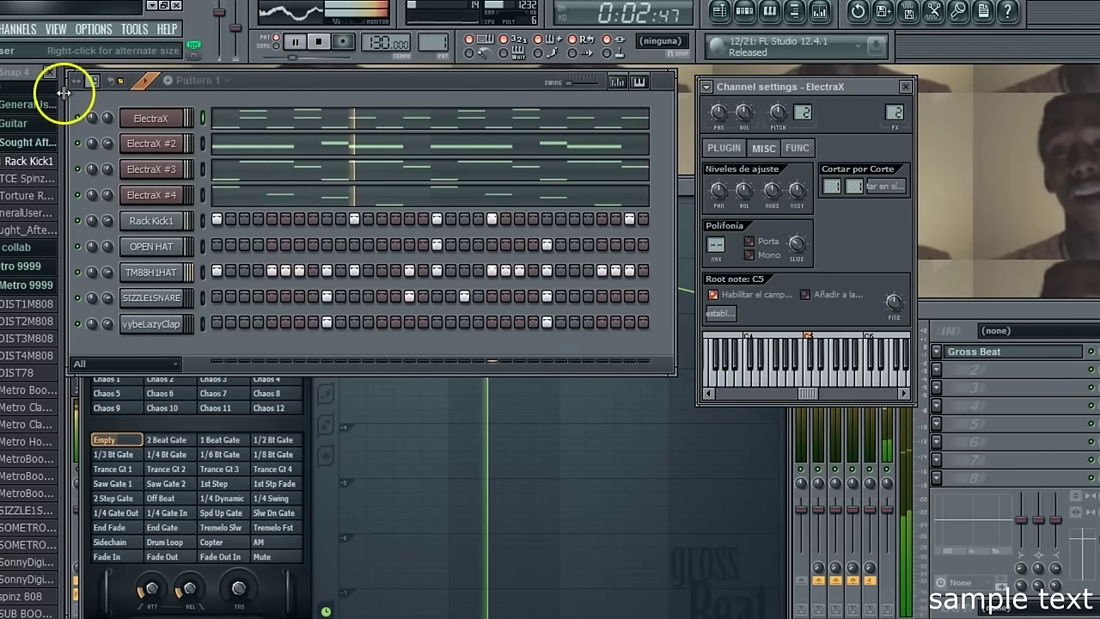
Solo the first ElectraX channel and load the next patch, ARP sine pool, in its synth
{"action": "right_click", "coordinate": [82, 120]}
{"action": "left_click", "coordinate": [474, 123]}
{"action": "left_click", "coordinate": [153, 118]}
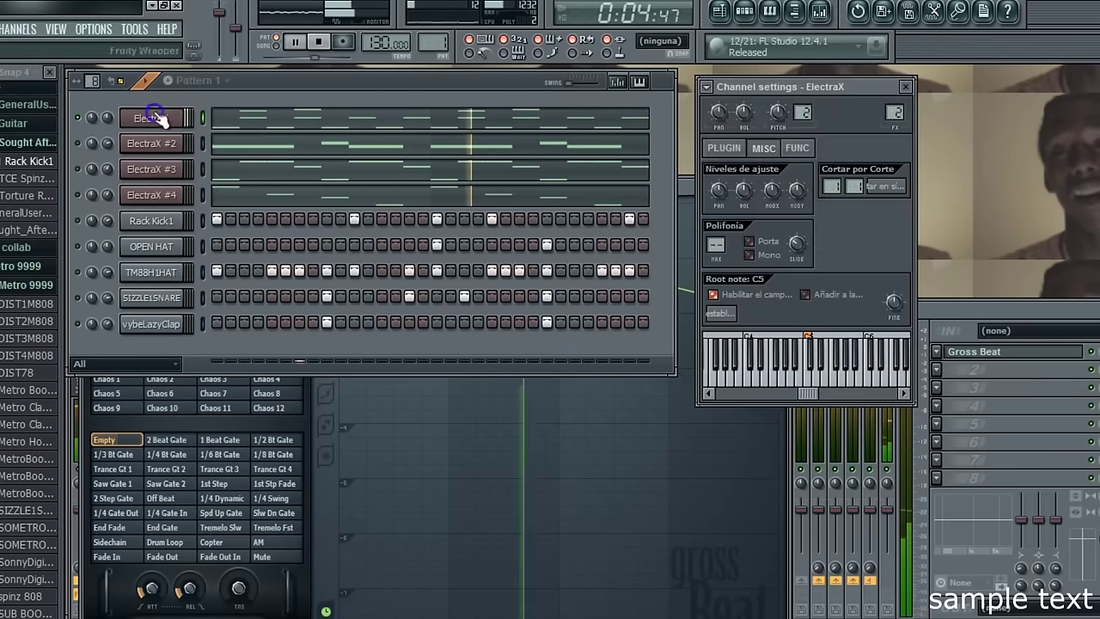
{"action": "left_click", "coordinate": [721, 148]}
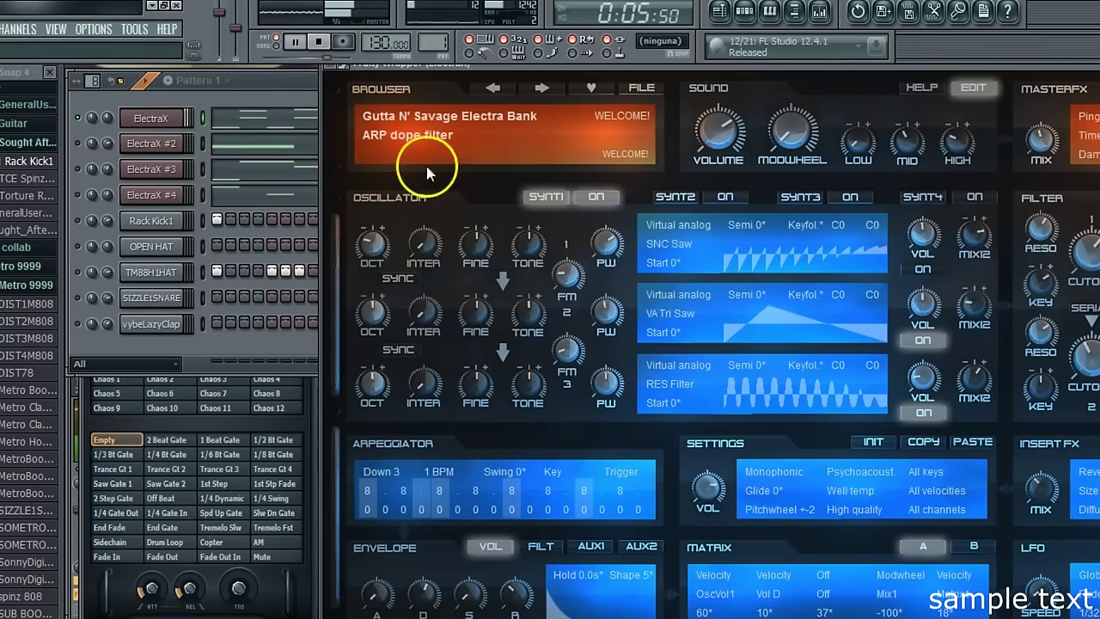
{"action": "left_click", "coordinate": [540, 90]}
{"action": "key", "text": "space"}
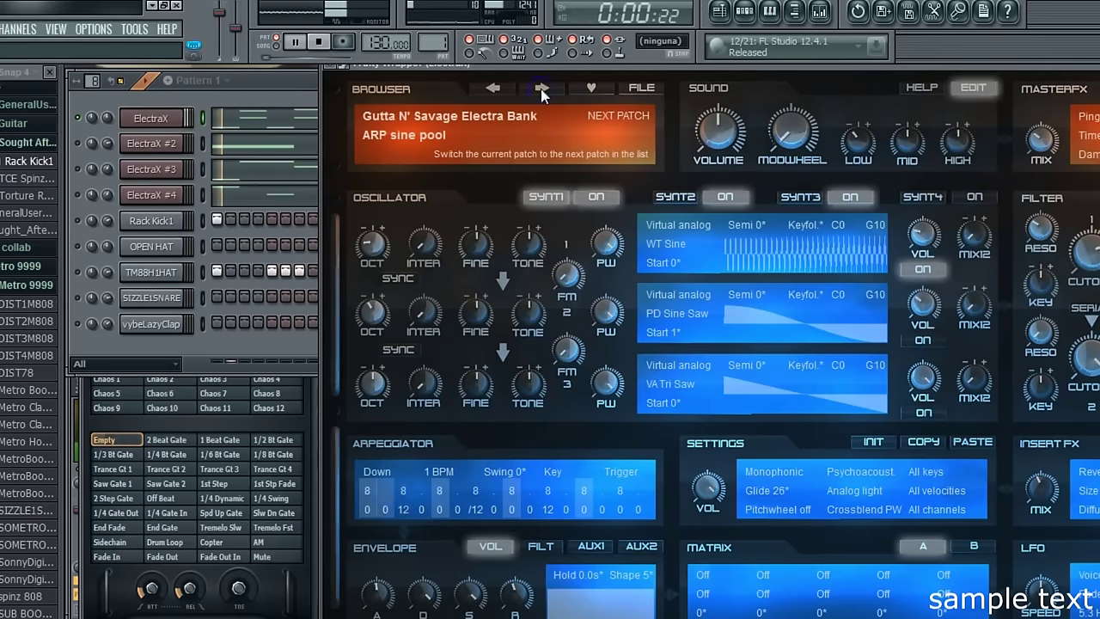
Try the first ElectraX channel's notes one octave lower, starting on D#5, with the other melodies unmuted
{"action": "left_click", "coordinate": [80, 169]}
{"action": "left_click", "coordinate": [219, 140]}
{"action": "left_click", "coordinate": [147, 115]}
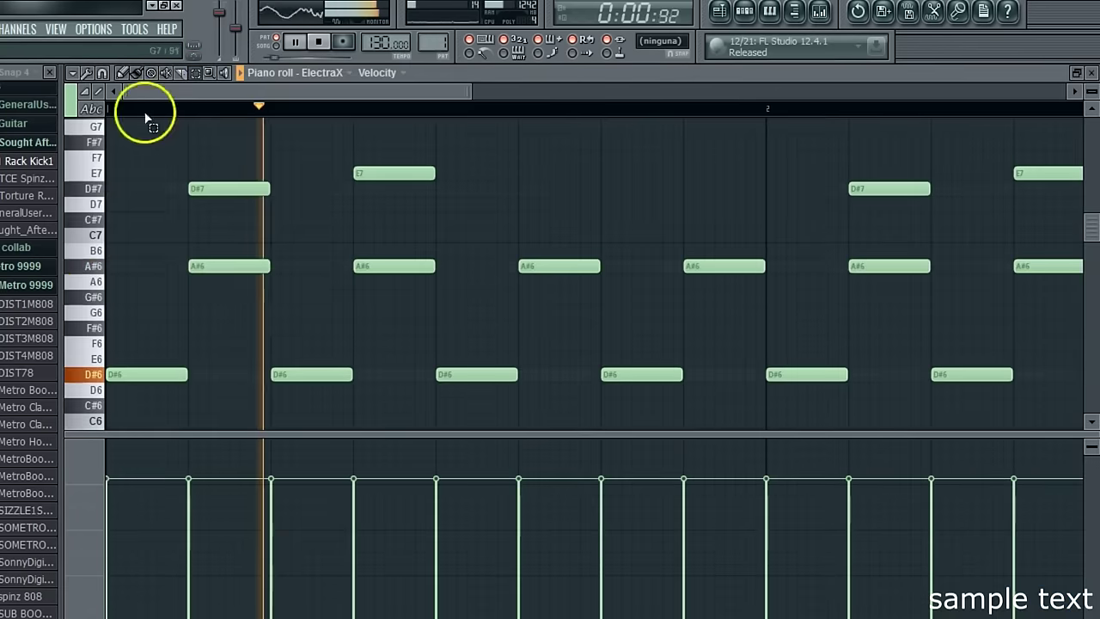
{"action": "scroll", "coordinate": [133, 239], "scroll_direction": "down", "scroll_amount": 3}
{"action": "left_click_drag", "start_coordinate": [132, 243], "coordinate": [92, 403]}
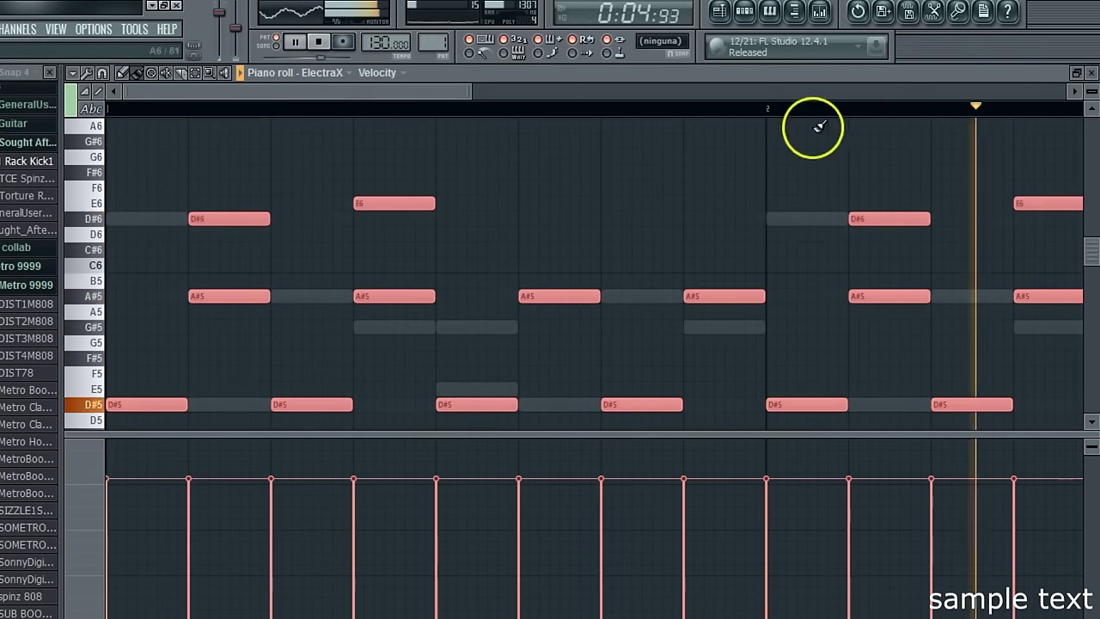
{"action": "left_click", "coordinate": [1088, 72]}
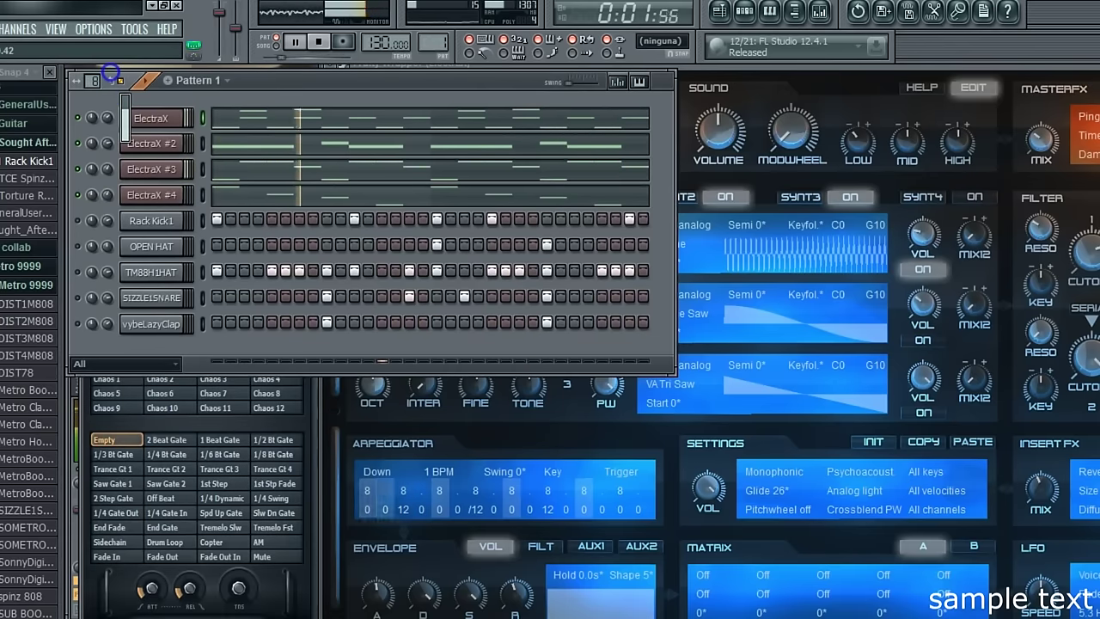
Solo the first ElectraX channel, load the next patch, ARP sparkly pad, and restart playback
{"action": "right_click", "coordinate": [77, 117]}
{"action": "left_click", "coordinate": [93, 125]}
{"action": "key", "text": "space"}
{"action": "key", "text": "space"}
{"action": "left_click", "coordinate": [697, 96]}
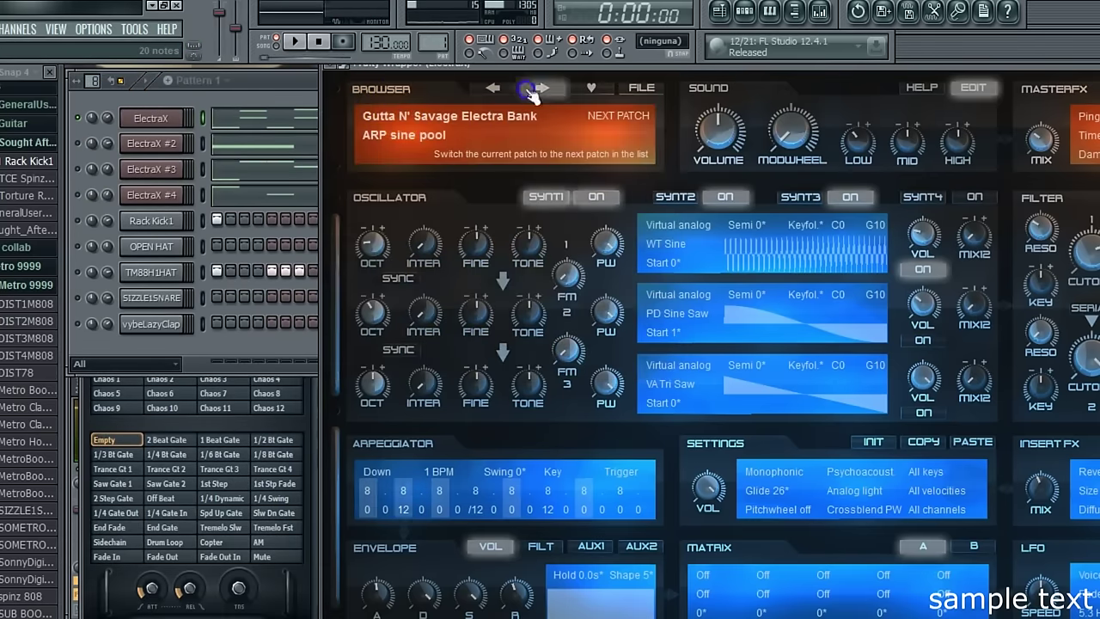
{"action": "left_click", "coordinate": [530, 89]}
{"action": "key", "text": "space"}
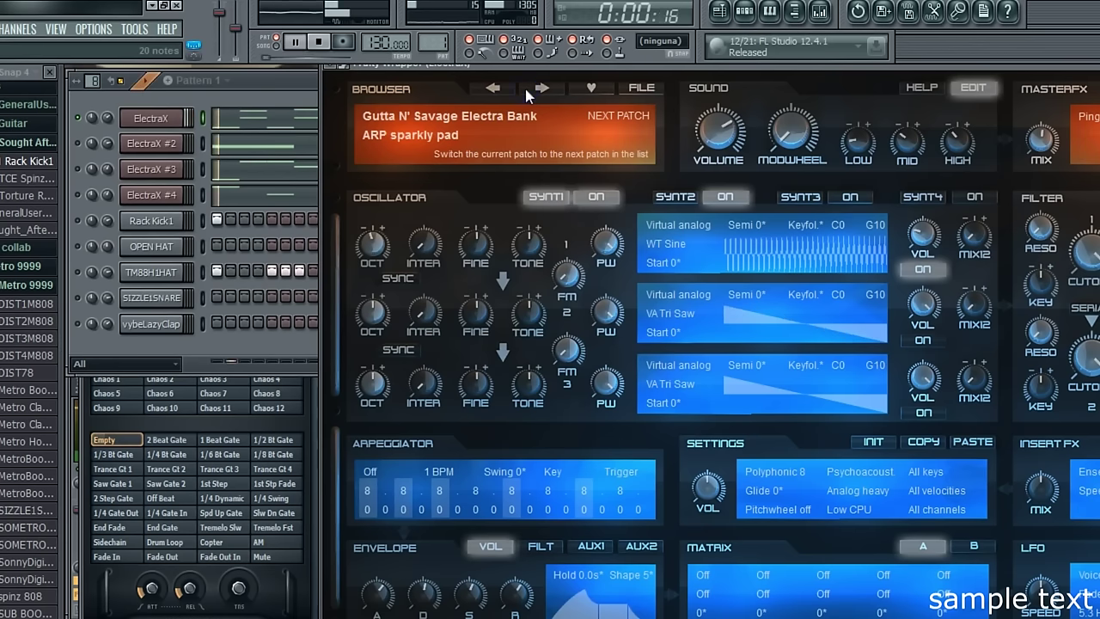
Audition the ARP sparkly pad patch with the other channels unmuted and view the first ElectraX channel's notes
{"action": "left_click", "coordinate": [79, 144]}
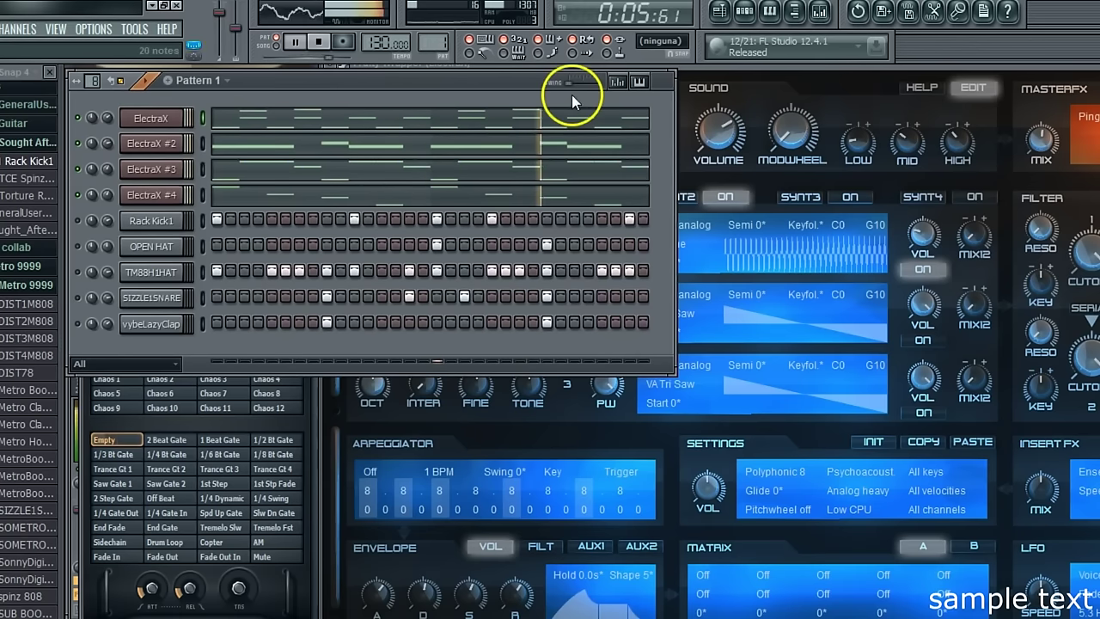
{"action": "right_click", "coordinate": [79, 144]}
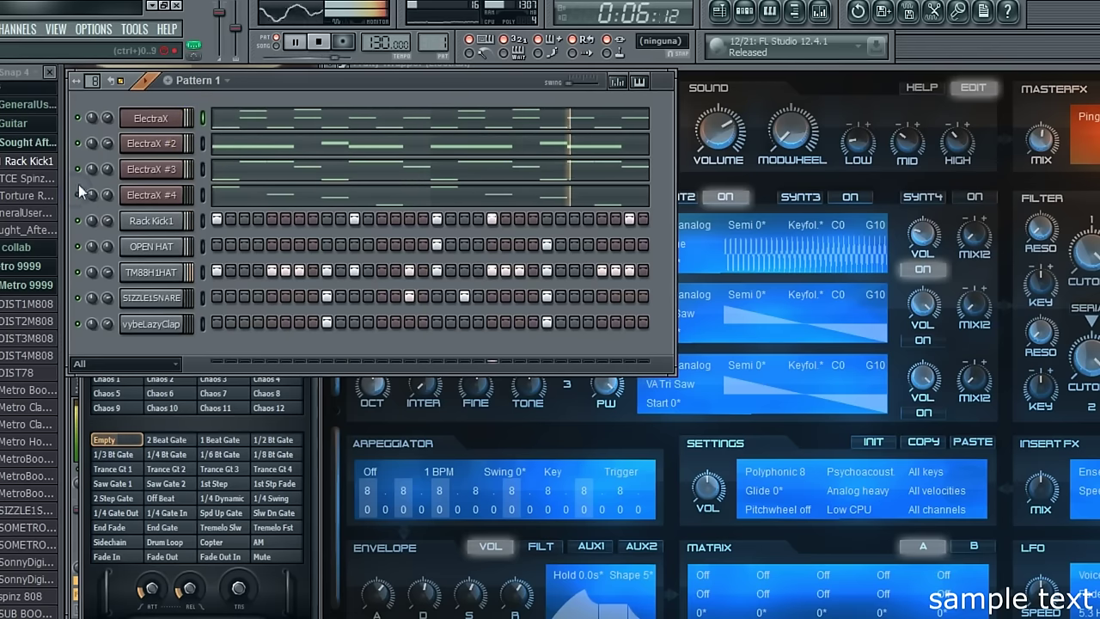
{"action": "right_click", "coordinate": [84, 124]}
{"action": "left_click", "coordinate": [230, 107]}
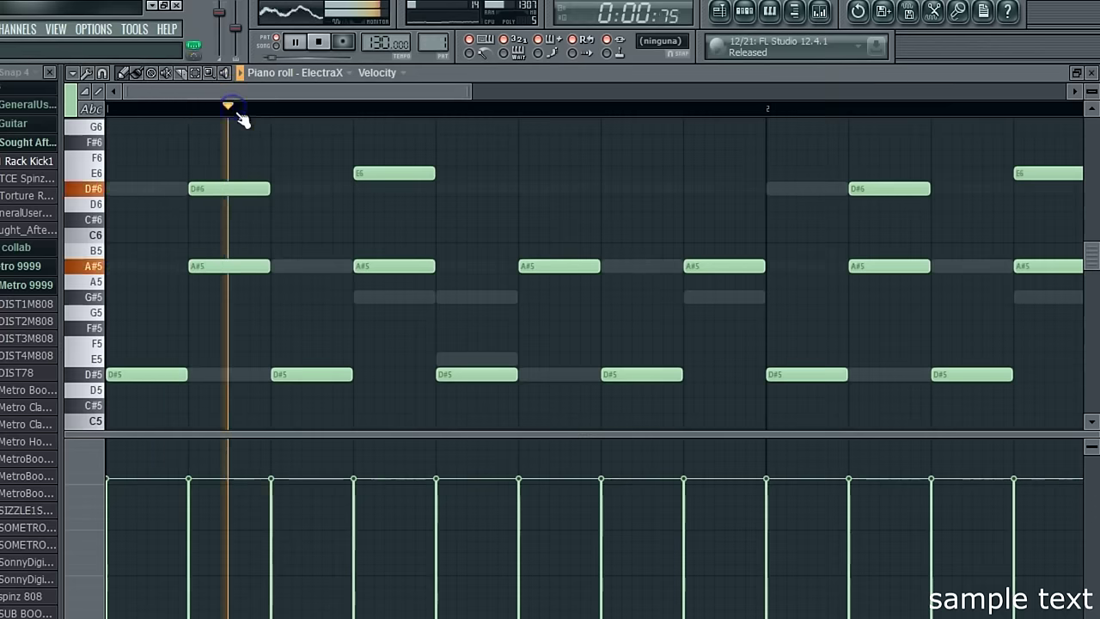
{"action": "left_click", "coordinate": [1091, 72]}
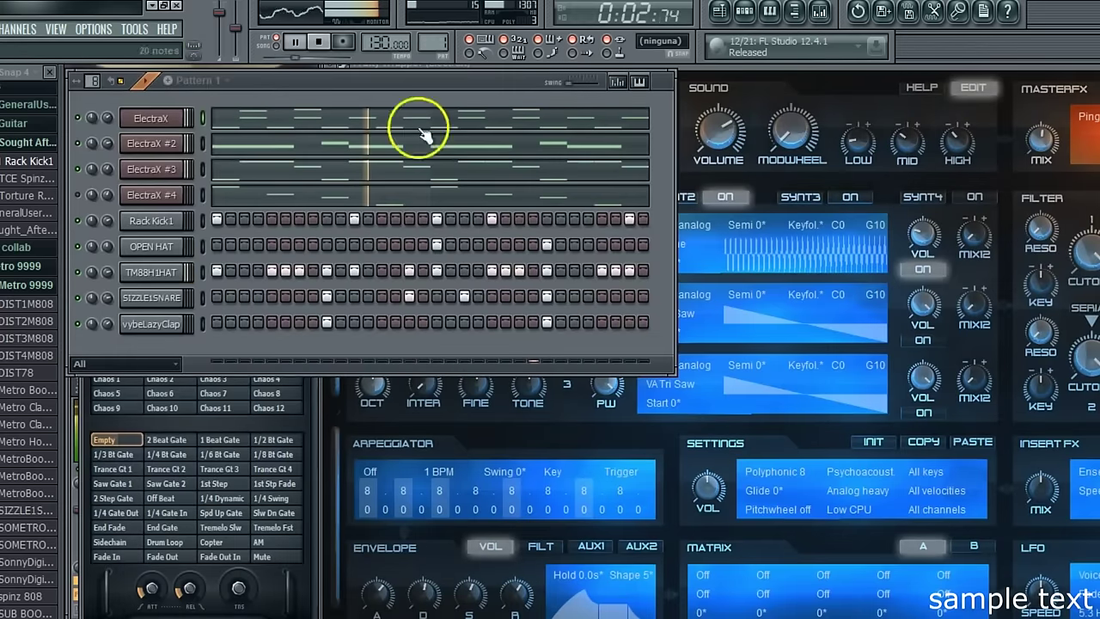
Solo the first ElectraX channel and load the next patch, ARP sparkly synths
{"action": "right_click", "coordinate": [72, 118]}
{"action": "left_click", "coordinate": [726, 103]}
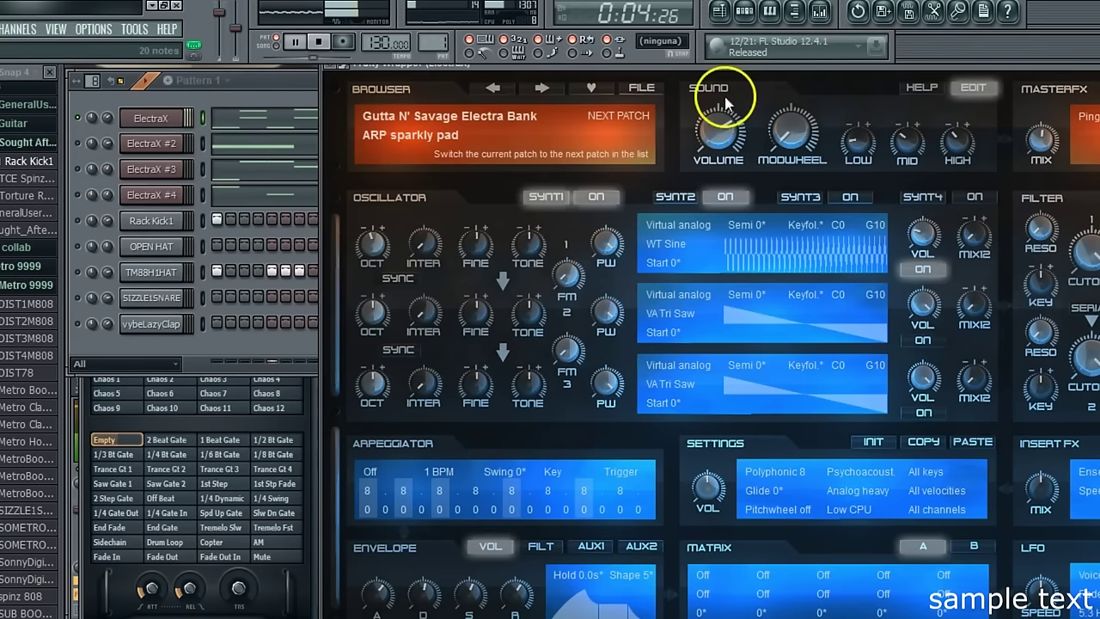
{"action": "left_click", "coordinate": [522, 101]}
{"action": "key", "text": "space"}
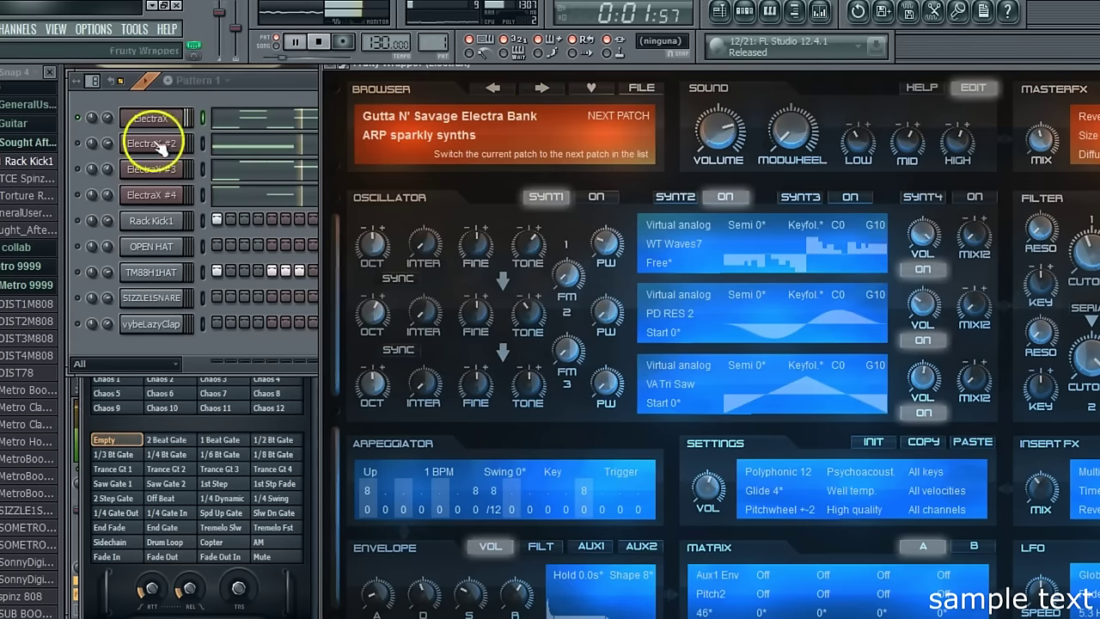
Raise all the notes of the first ElectraX channel one octave so the pattern starts on D#6
{"action": "left_click", "coordinate": [80, 143]}
{"action": "left_click", "coordinate": [242, 116]}
{"action": "left_click", "coordinate": [196, 73]}
{"action": "left_click_drag", "start_coordinate": [96, 127], "coordinate": [101, 483]}
{"action": "left_click", "coordinate": [136, 73]}
{"action": "left_click_drag", "start_coordinate": [158, 331], "coordinate": [138, 150]}
{"action": "key", "text": "space"}
{"action": "key", "text": "space"}
{"action": "scroll", "coordinate": [166, 211], "scroll_direction": "up", "scroll_amount": 4}
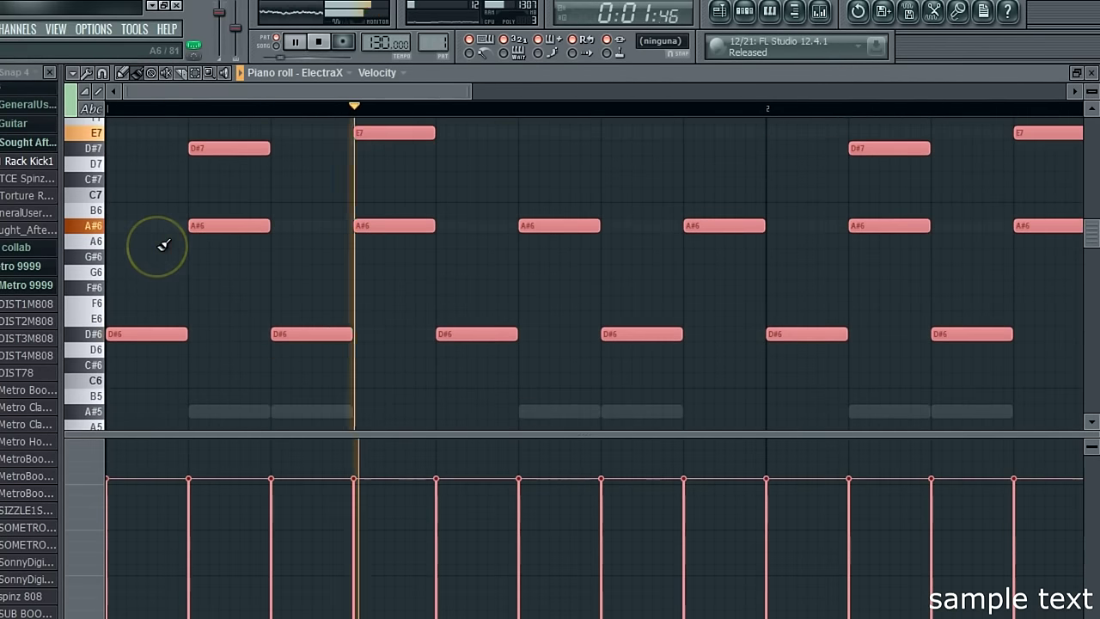
{"action": "left_click", "coordinate": [1089, 70]}
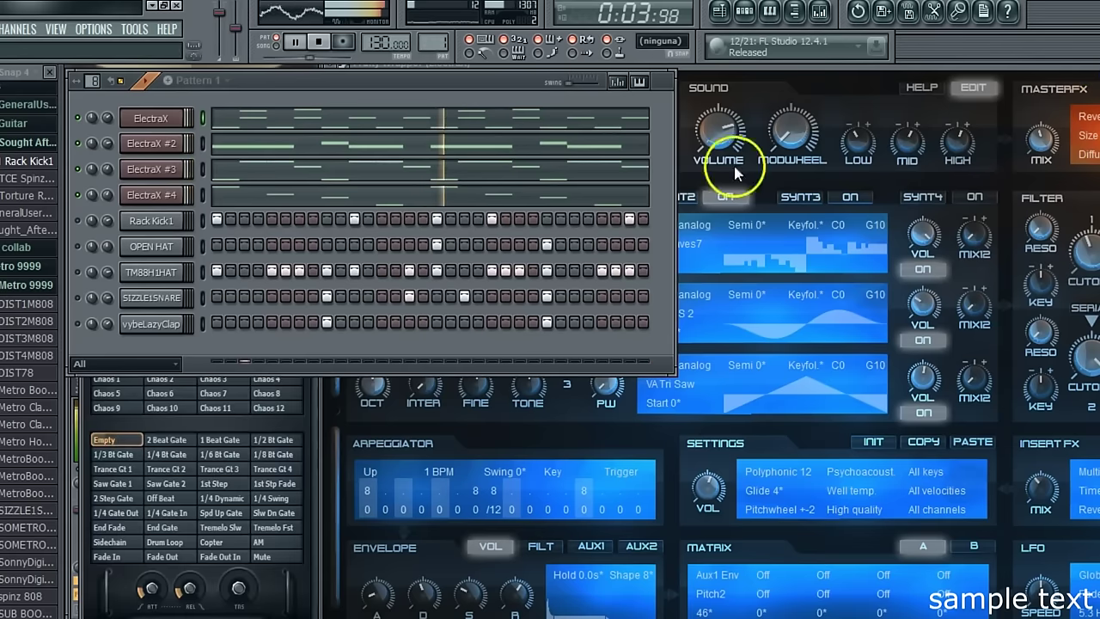
Compare the first ElectraX channel in the full mix and on its own by toggling its solo
{"action": "right_click", "coordinate": [79, 117]}
{"action": "left_click", "coordinate": [83, 125]}
{"action": "right_click", "coordinate": [79, 120]}
{"action": "left_click", "coordinate": [83, 125]}
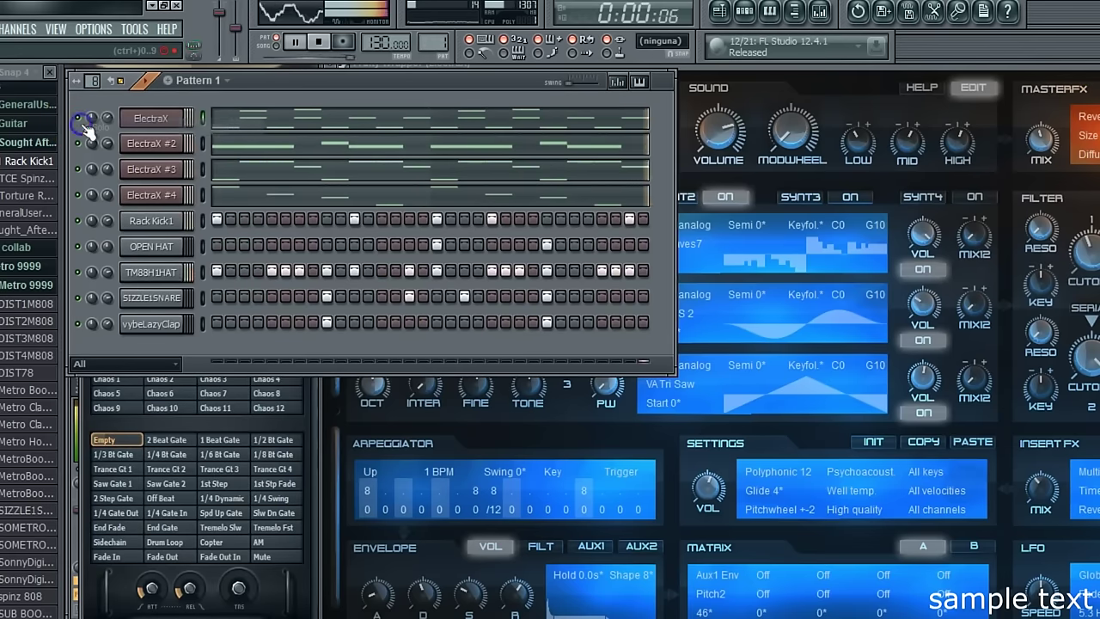
{"action": "right_click", "coordinate": [80, 120]}
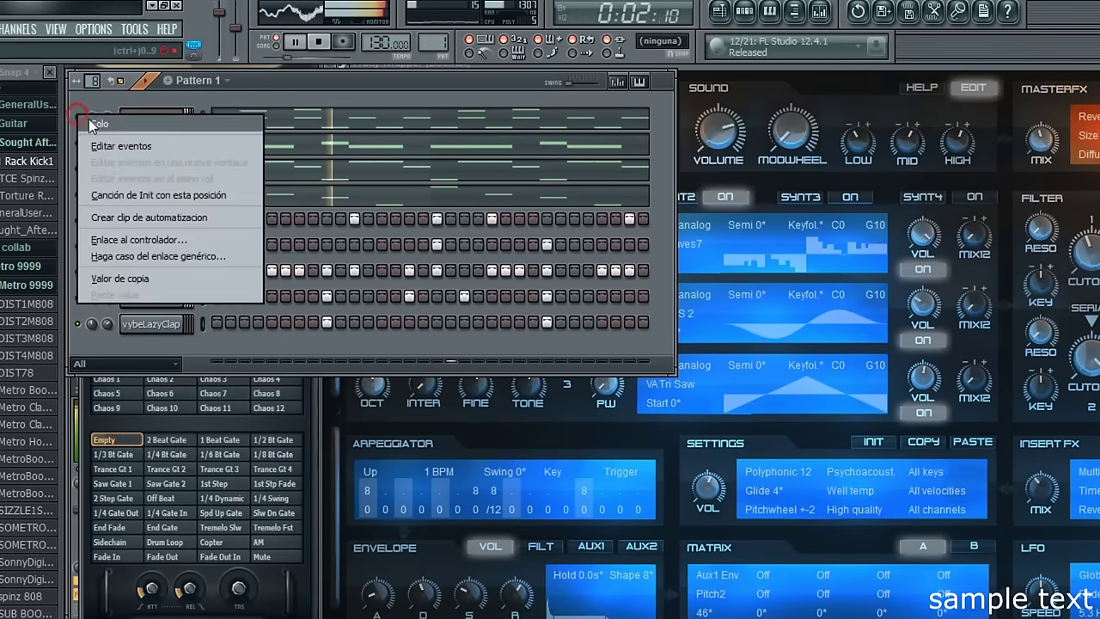
{"action": "left_click", "coordinate": [85, 124]}
Transpose all the notes of the first ElectraX channel down four semitones so the pattern starts on B5
{"action": "left_click", "coordinate": [280, 119]}
{"action": "left_click", "coordinate": [196, 74]}
{"action": "left_click_drag", "start_coordinate": [112, 140], "coordinate": [101, 540]}
{"action": "left_click", "coordinate": [135, 71]}
{"action": "scroll", "coordinate": [163, 264], "scroll_direction": "down", "scroll_amount": 3}
{"action": "key", "text": "space"}
{"action": "left_click_drag", "start_coordinate": [153, 230], "coordinate": [129, 295]}
{"action": "left_click", "coordinate": [1089, 73]}
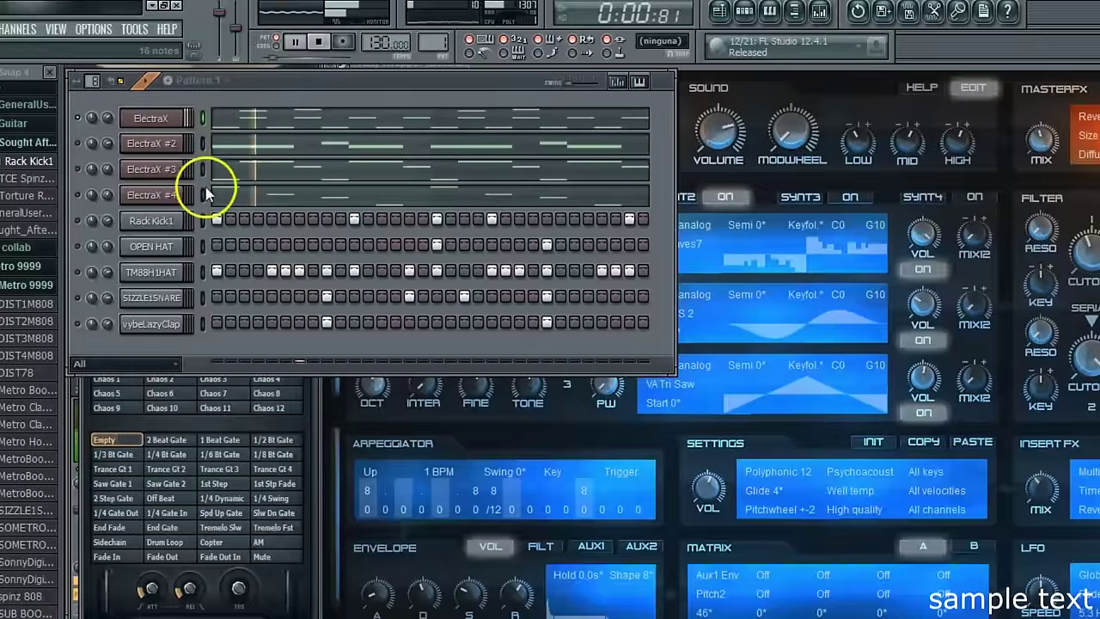
Transpose all the ElectraX #2 notes down four semitones to B4 and C5
{"action": "left_click", "coordinate": [209, 184]}
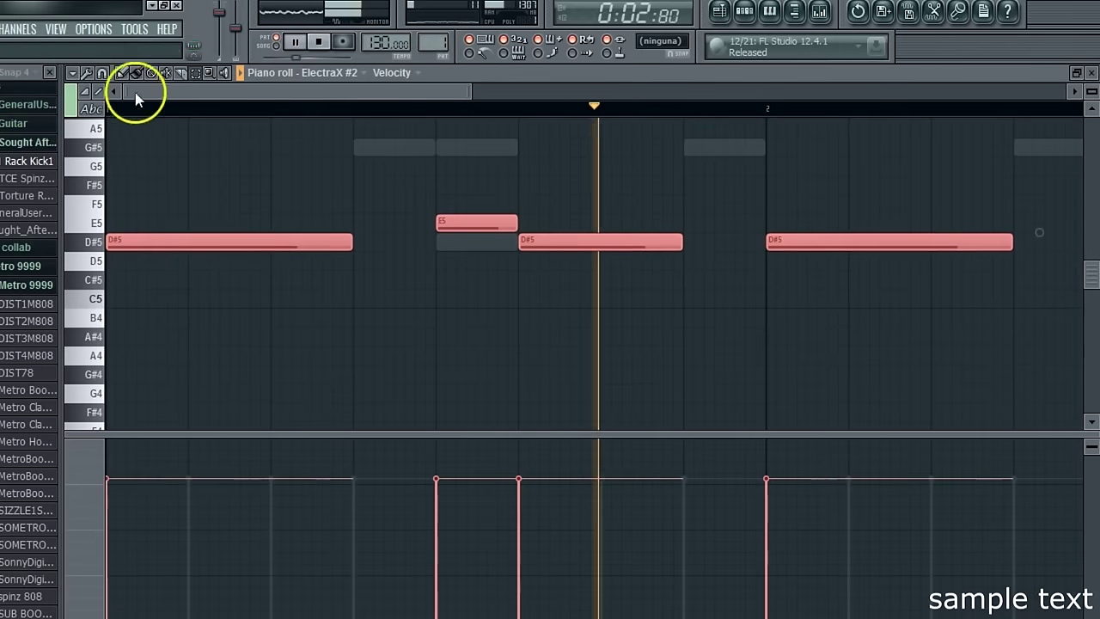
{"action": "left_click_drag", "start_coordinate": [135, 248], "coordinate": [125, 296]}
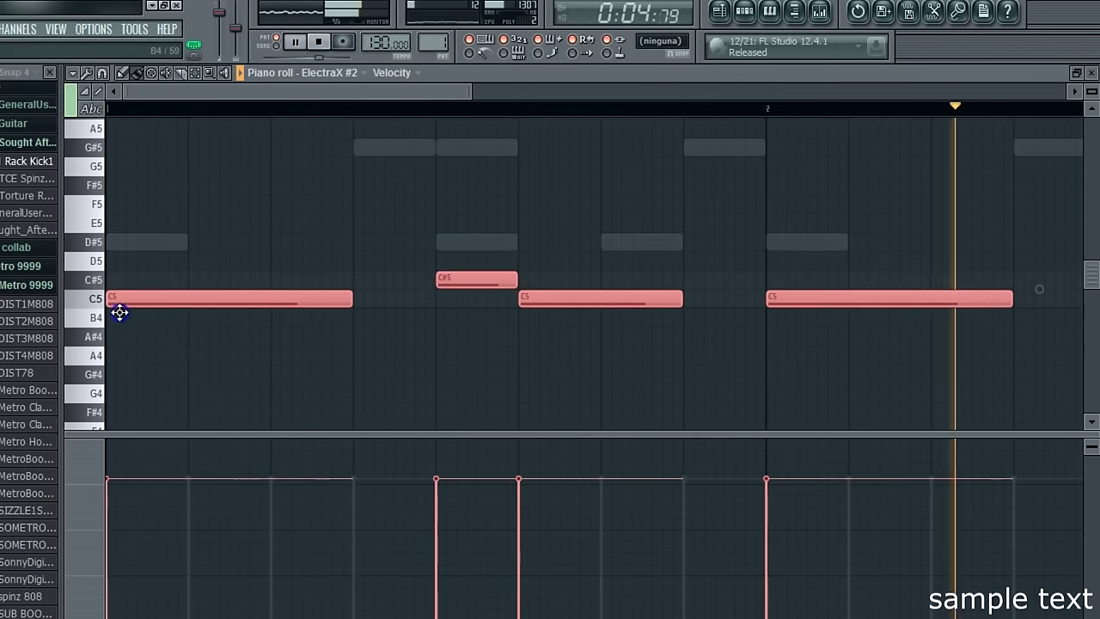
{"action": "left_click", "coordinate": [1090, 73]}
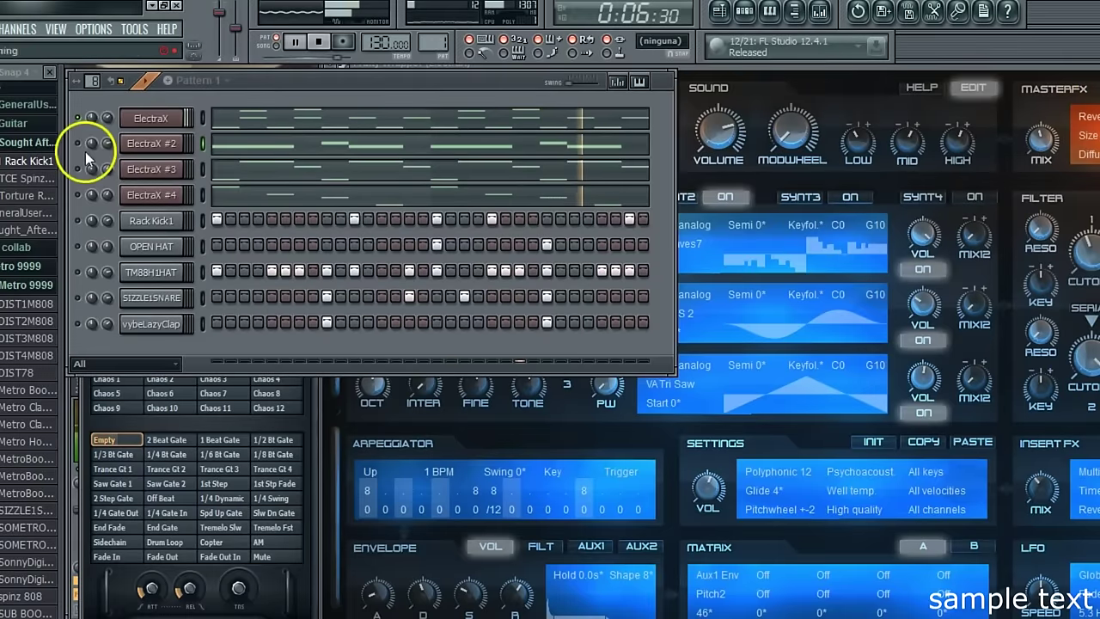
Transpose all the ElectraX #3 notes down four semitones so the pattern starts on B4
{"action": "left_click", "coordinate": [226, 169]}
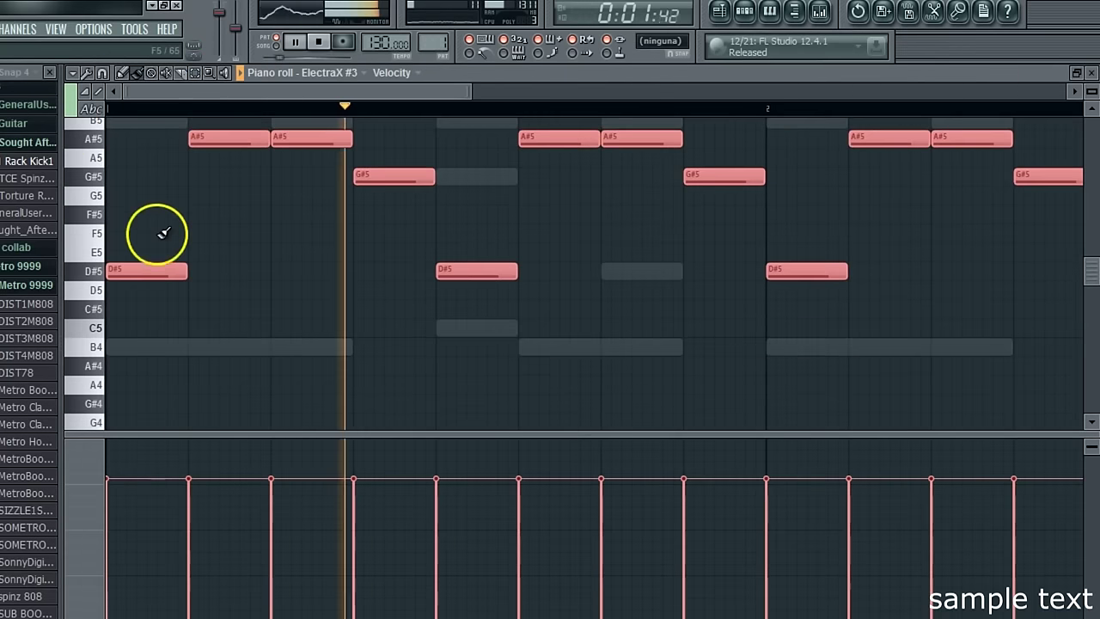
{"action": "scroll", "coordinate": [155, 223], "scroll_direction": "down", "scroll_amount": 3}
{"action": "left_click_drag", "start_coordinate": [147, 213], "coordinate": [129, 280]}
{"action": "left_click", "coordinate": [1090, 73]}
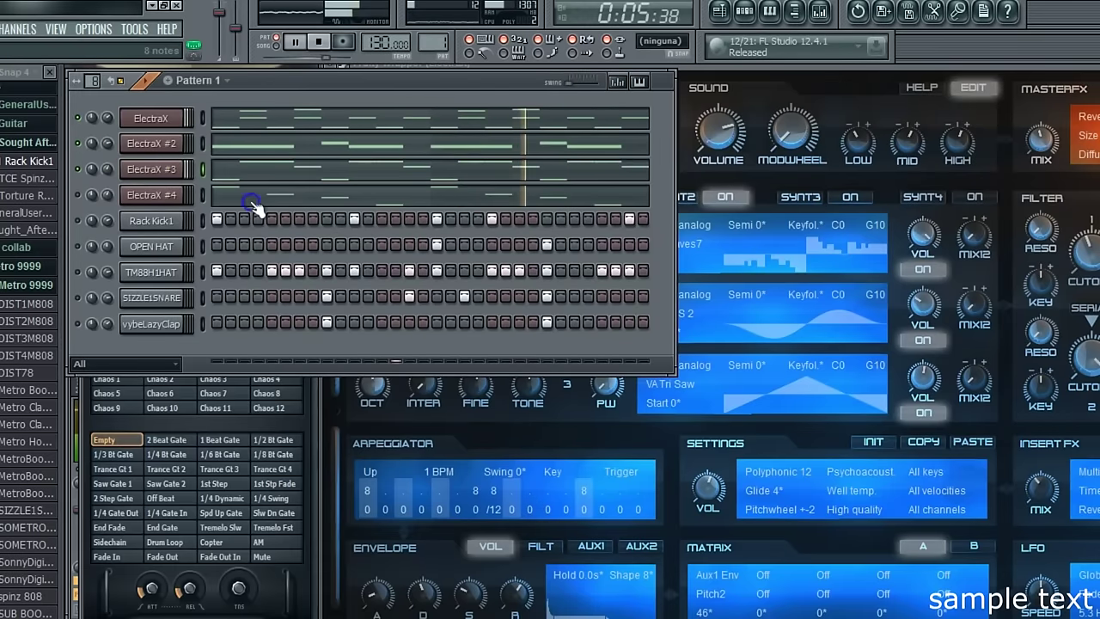
Transpose all the ElectraX #4 notes down four semitones so the pattern starts on B5
{"action": "left_click", "coordinate": [253, 202]}
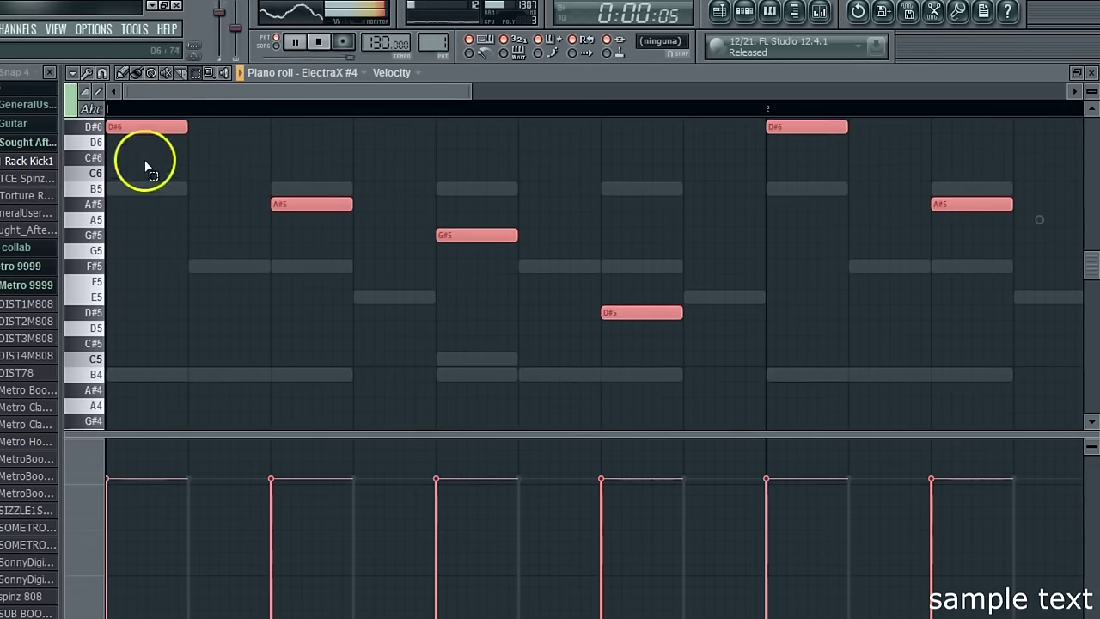
{"action": "key", "text": "space"}
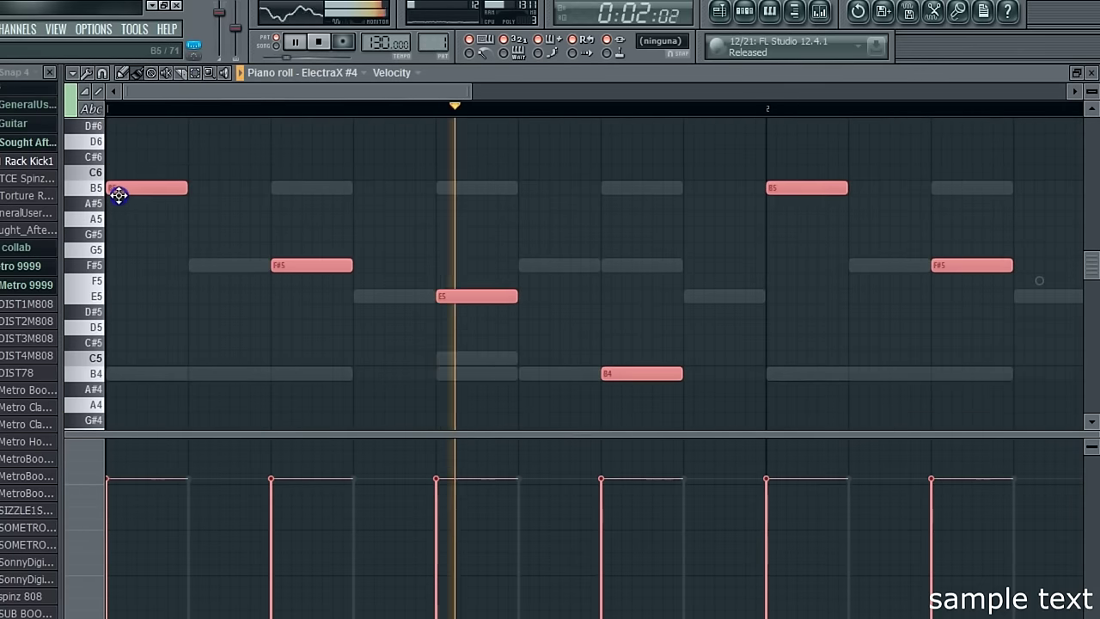
{"action": "left_click", "coordinate": [1090, 73]}
{"action": "left_click", "coordinate": [412, 202]}
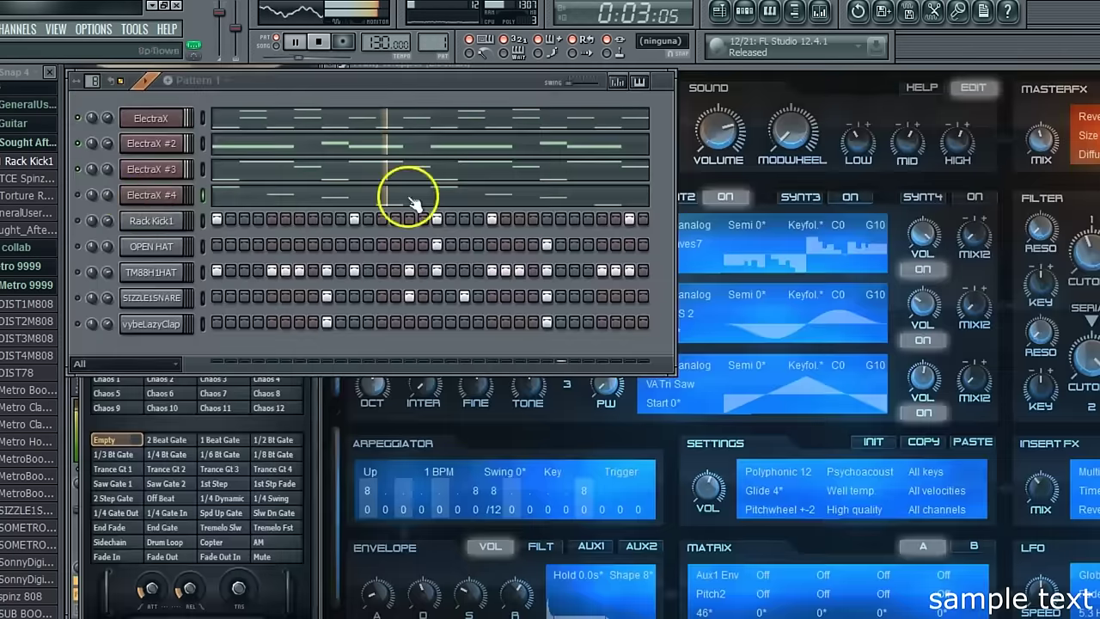
Raise all the ElectraX #3 notes one octave so the pattern starts on B5
{"action": "left_click", "coordinate": [243, 170]}
{"action": "left_click", "coordinate": [197, 74]}
{"action": "left_click_drag", "start_coordinate": [78, 148], "coordinate": [80, 426]}
{"action": "left_click", "coordinate": [136, 74]}
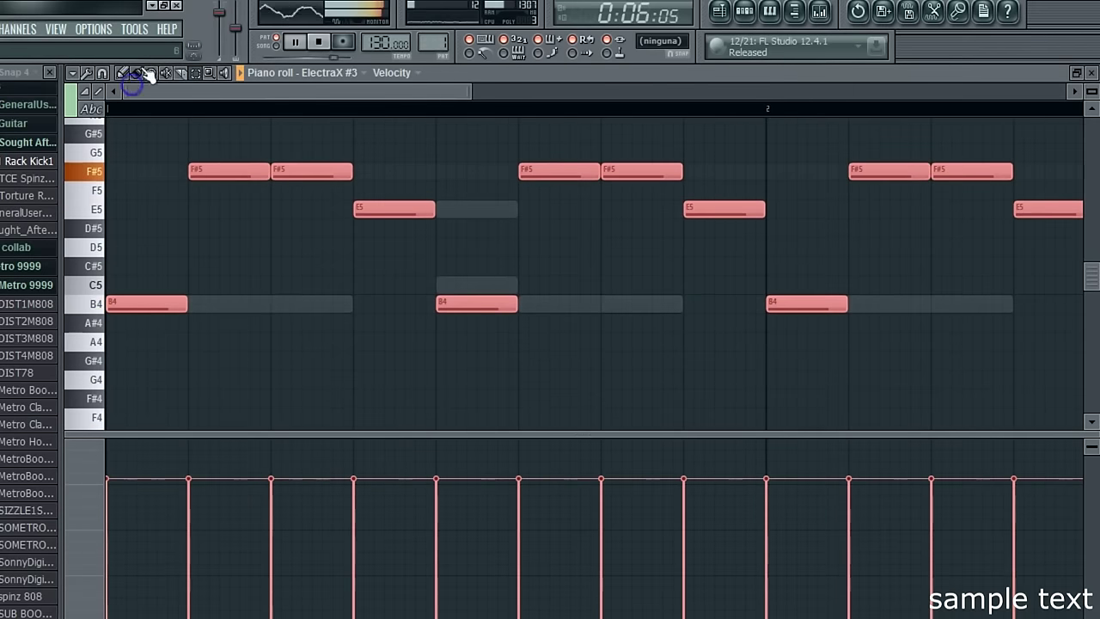
{"action": "left_click_drag", "start_coordinate": [140, 304], "coordinate": [106, 189]}
{"action": "left_click", "coordinate": [1091, 74]}
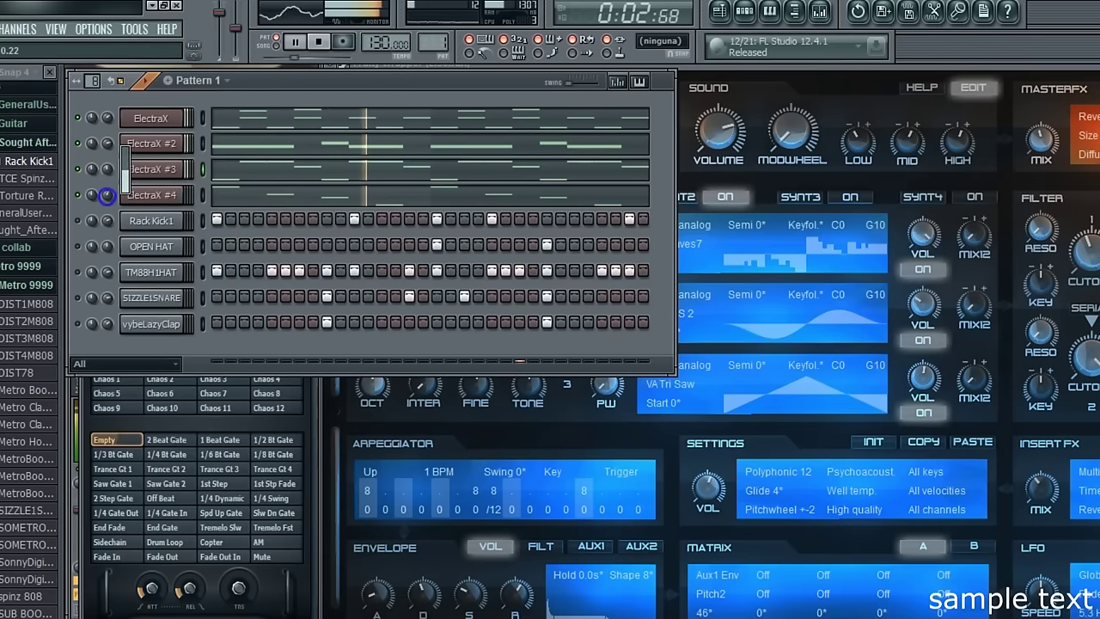
Solo ElectraX #3 to hear it on its own, and turn all the channels back on
{"action": "right_click", "coordinate": [73, 168]}
{"action": "left_click", "coordinate": [81, 174]}
{"action": "right_click", "coordinate": [77, 169]}
{"action": "left_click", "coordinate": [98, 176]}
Lower all the ElectraX #3 notes one octave so the pattern starts on B4 again
{"action": "left_click", "coordinate": [216, 172]}
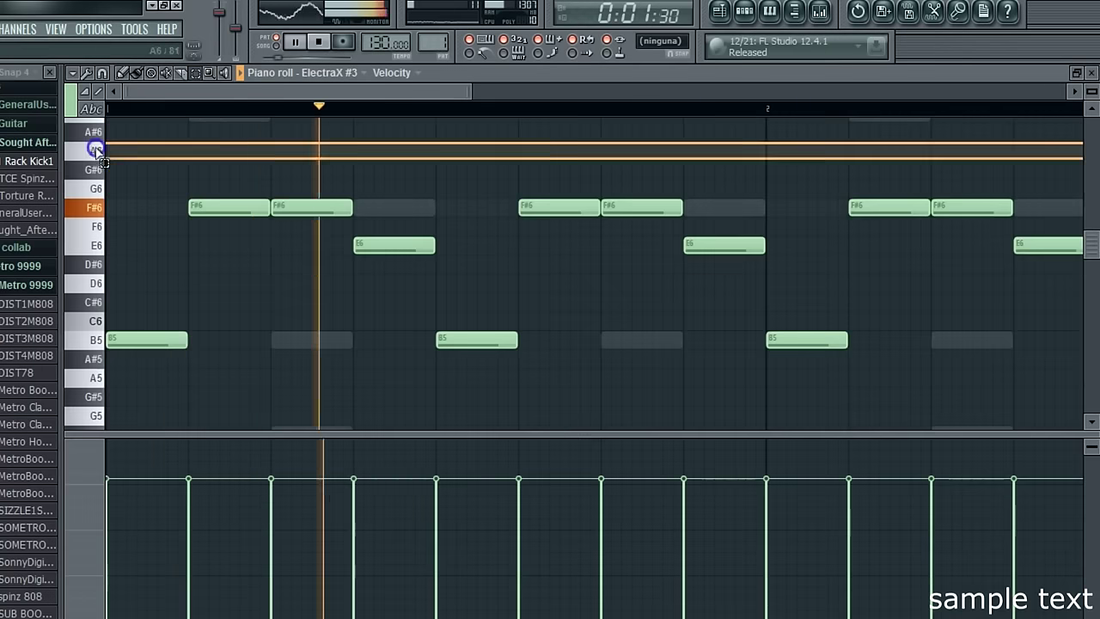
{"action": "key", "text": "ctrl+a"}
{"action": "left_click", "coordinate": [137, 75]}
{"action": "scroll", "coordinate": [182, 211], "scroll_direction": "down", "scroll_amount": 3}
{"action": "mouse_move", "coordinate": [157, 203]}
{"action": "left_mouse_down"}
{"action": "mouse_move", "coordinate": [114, 373]}
{"action": "mouse_move", "coordinate": [109, 351]}
{"action": "left_mouse_up"}
{"action": "left_click", "coordinate": [1091, 74]}
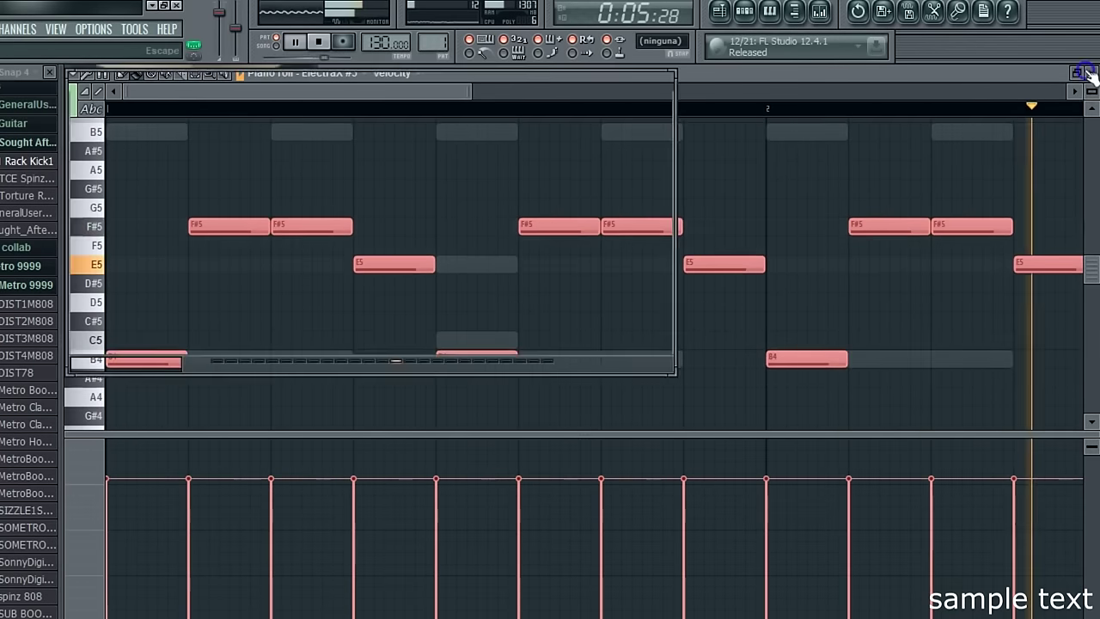
{"action": "left_click_drag", "start_coordinate": [295, 76], "coordinate": [300, 75]}
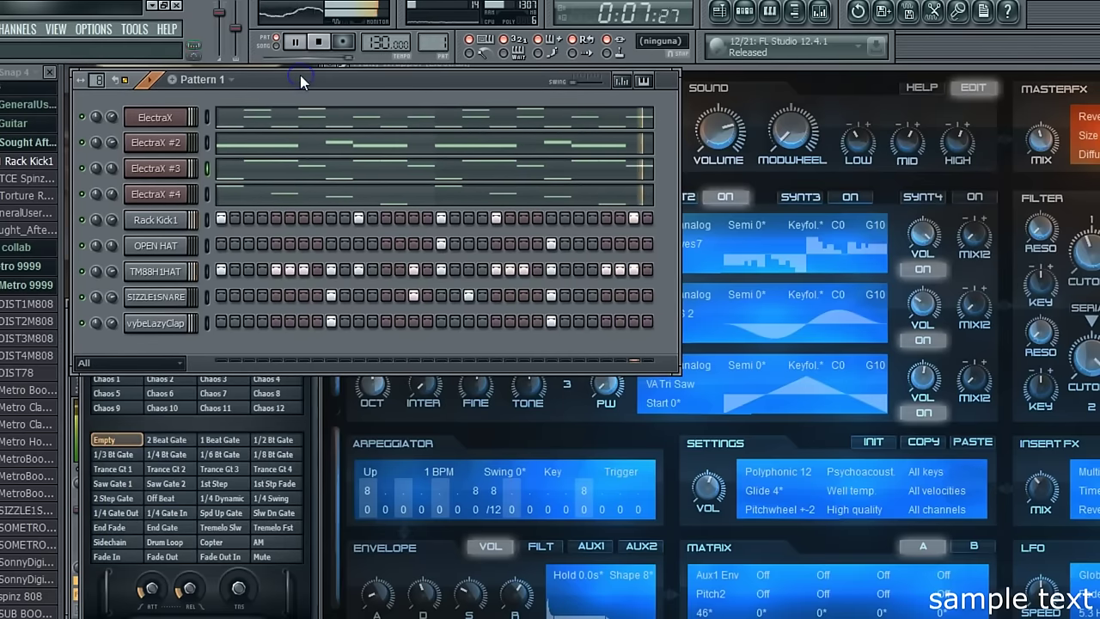